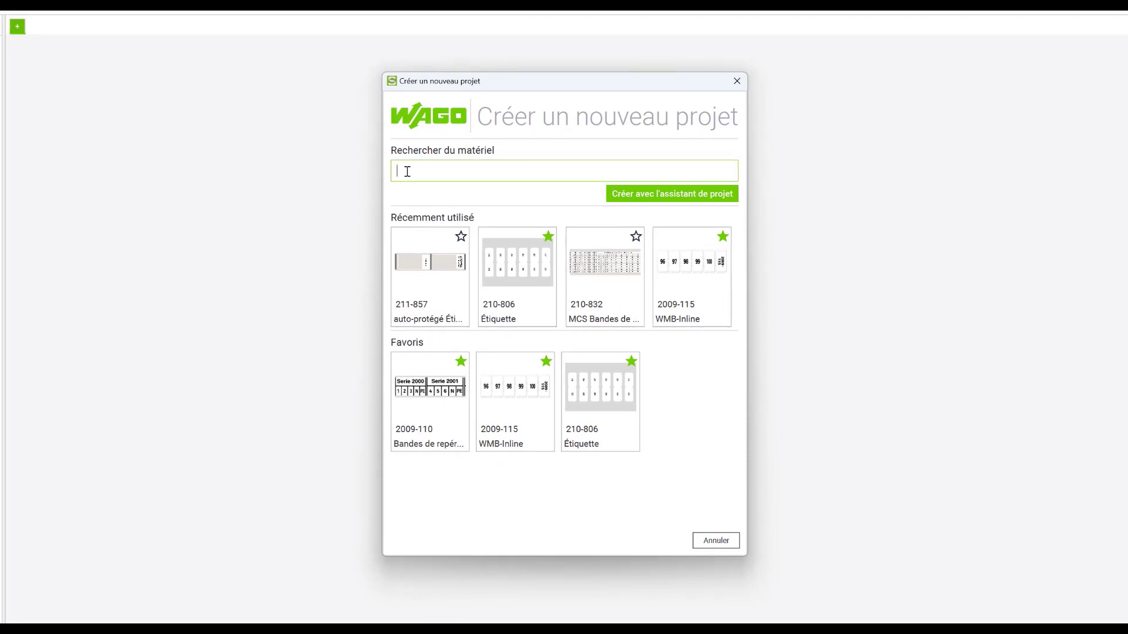
Search the materials for 211-861, mark the white 5 x 10,5 mm conductor marker as a favourite, and create a project with it.
text(2)
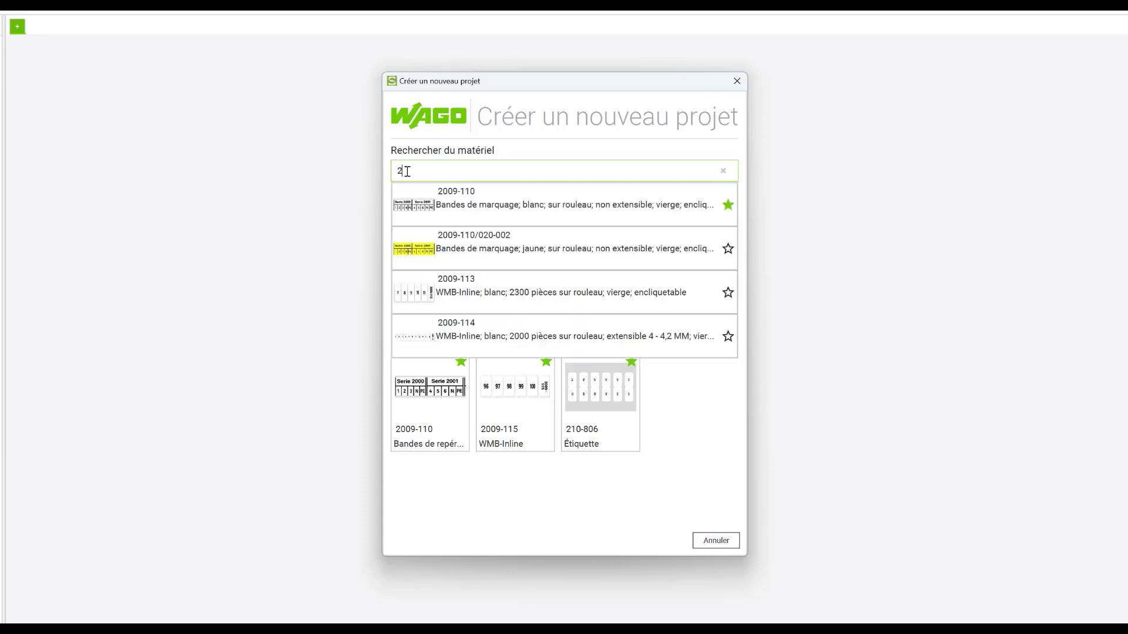
text(11-861)
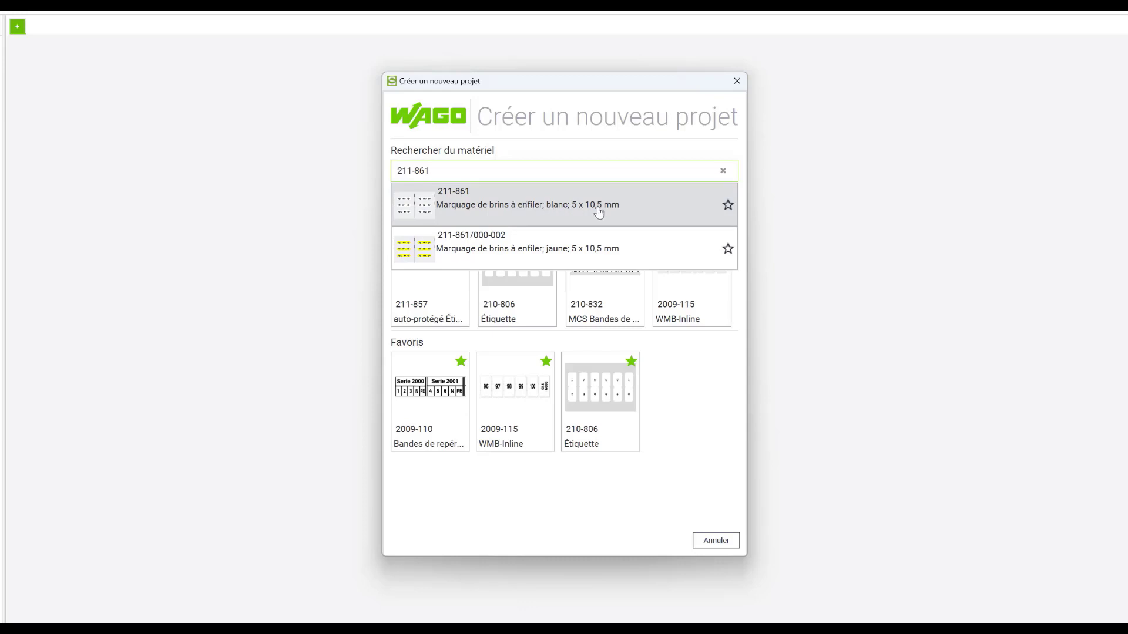
click(727, 206)
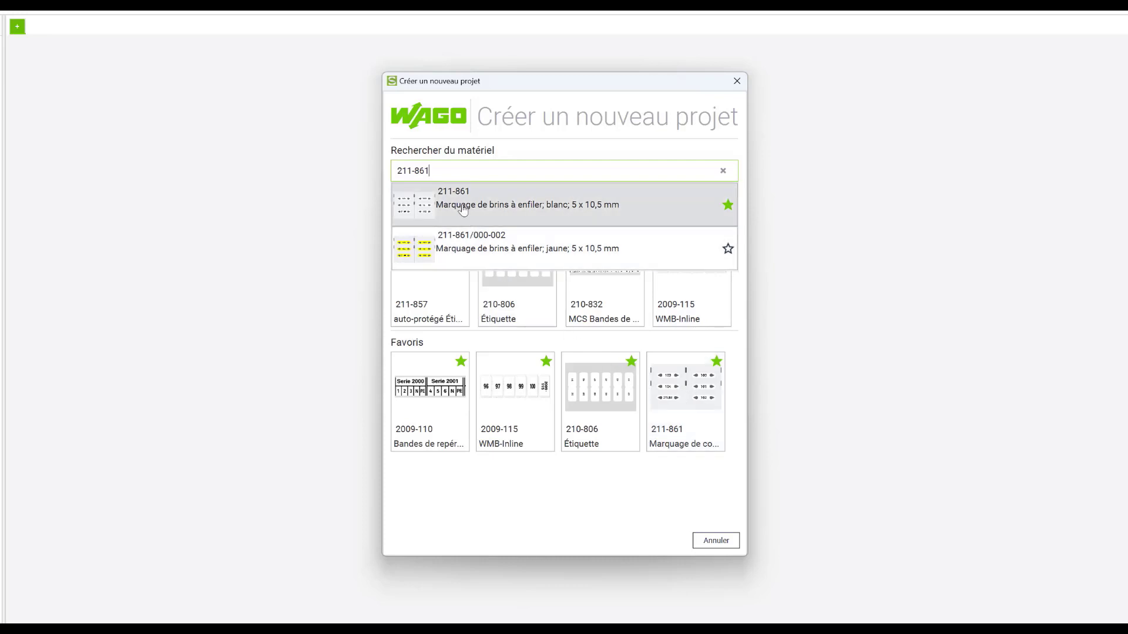
click(462, 205)
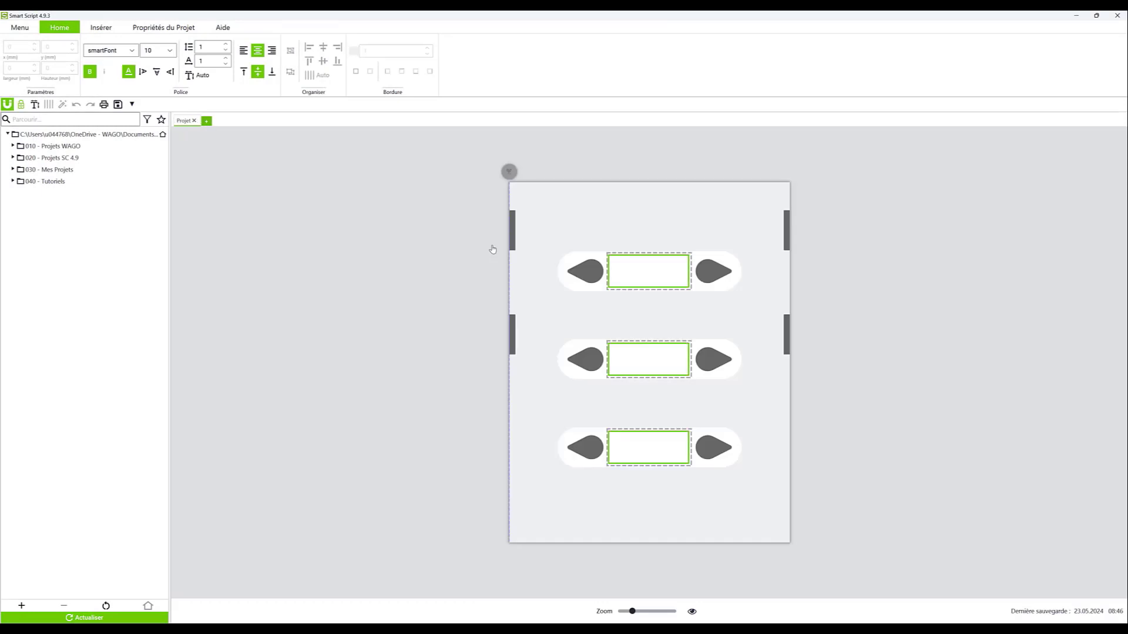
click(451, 204)
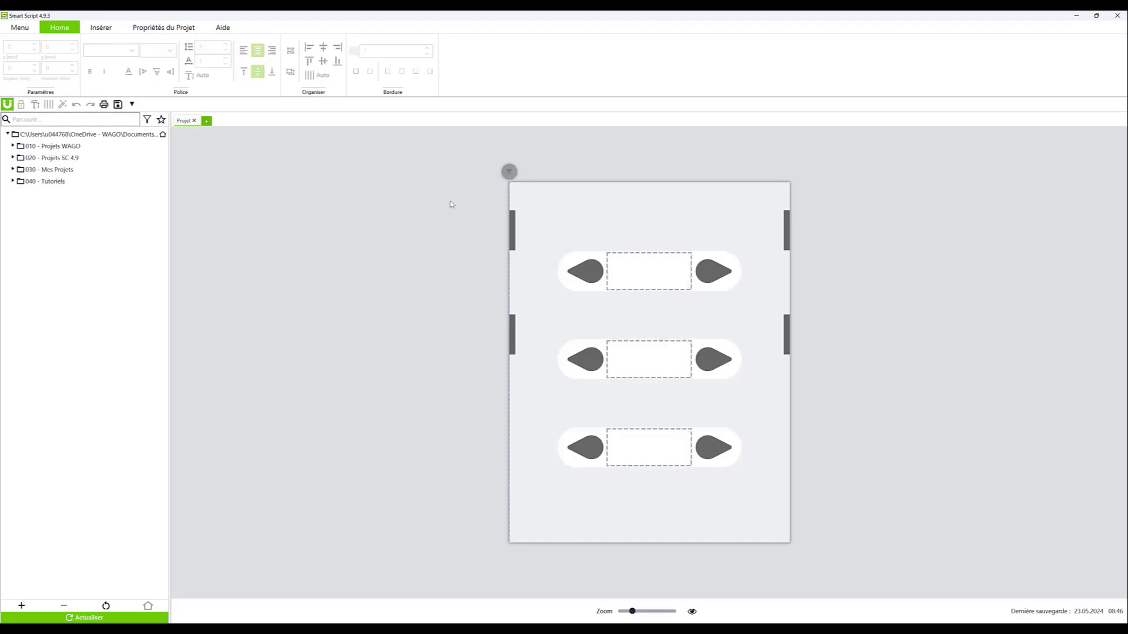
click(559, 204)
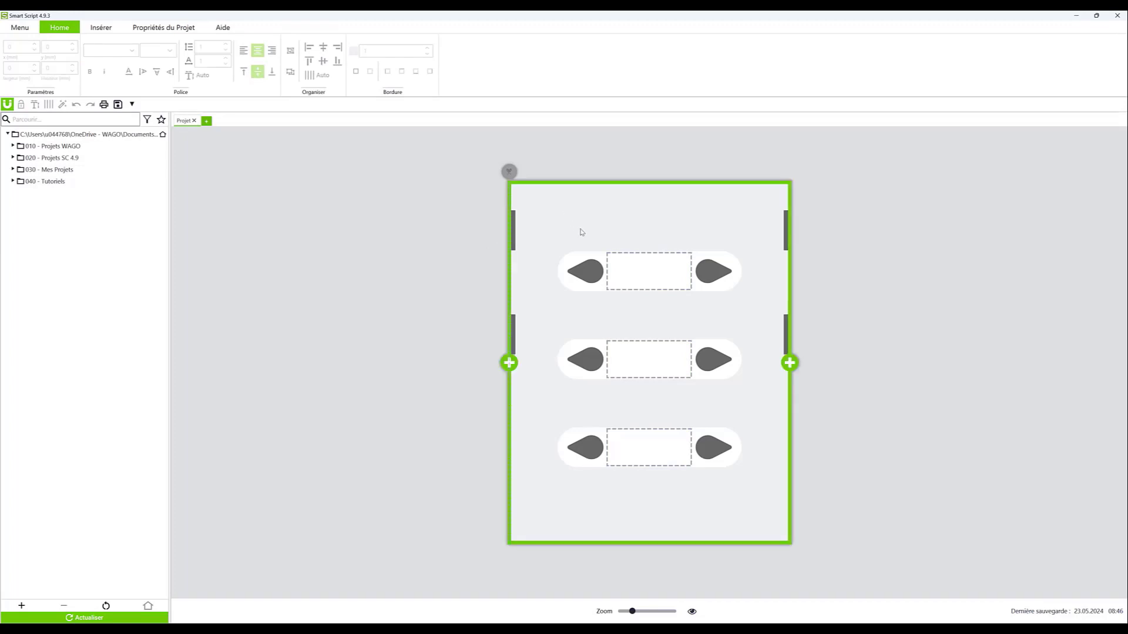
click(644, 271)
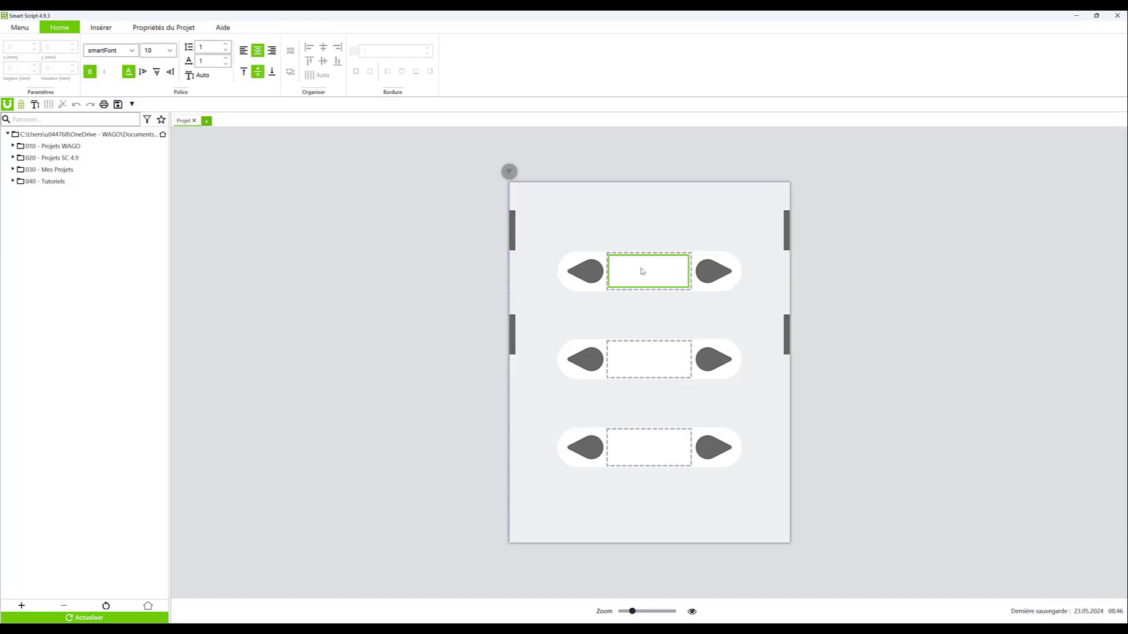
click(651, 360)
click(664, 449)
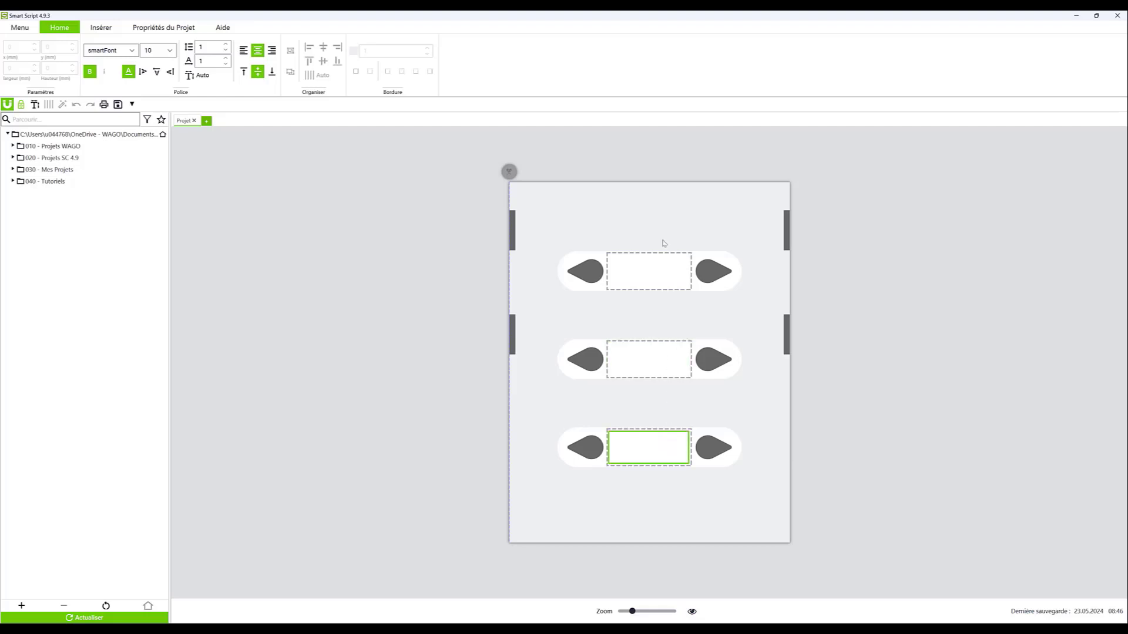
Add one more card segment after the existing one.
click(663, 206)
click(662, 207)
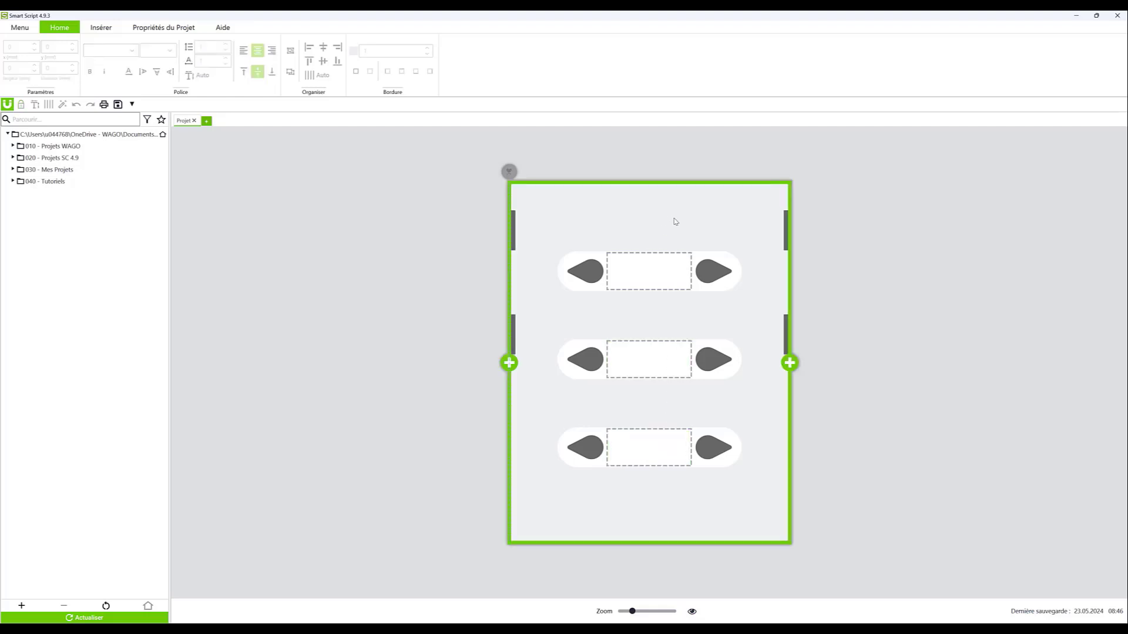
click(789, 363)
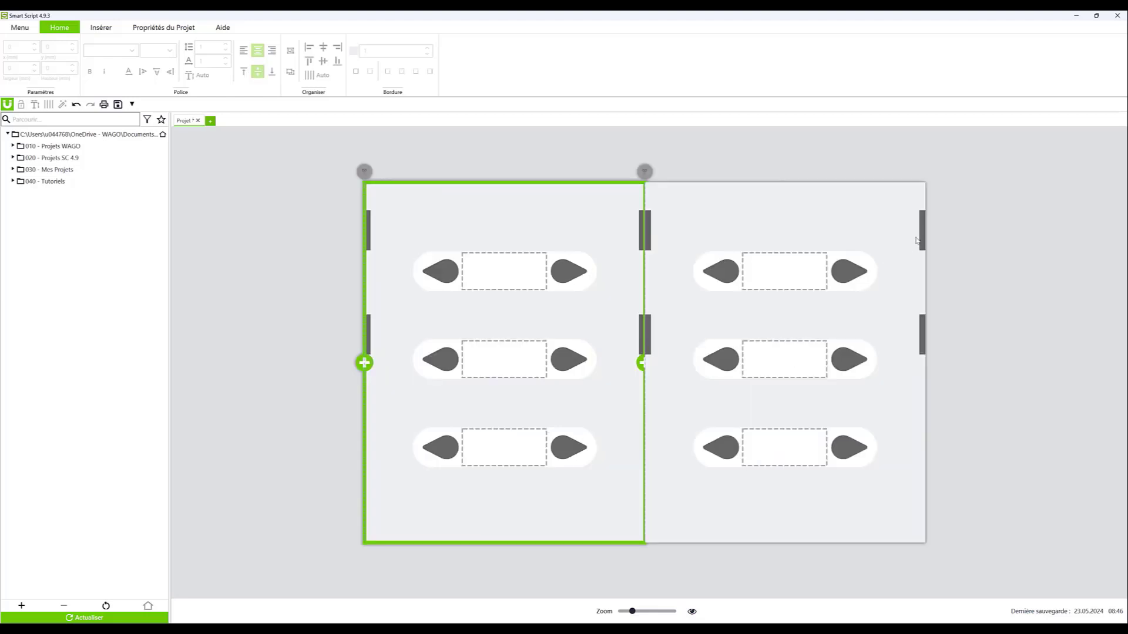
click(966, 188)
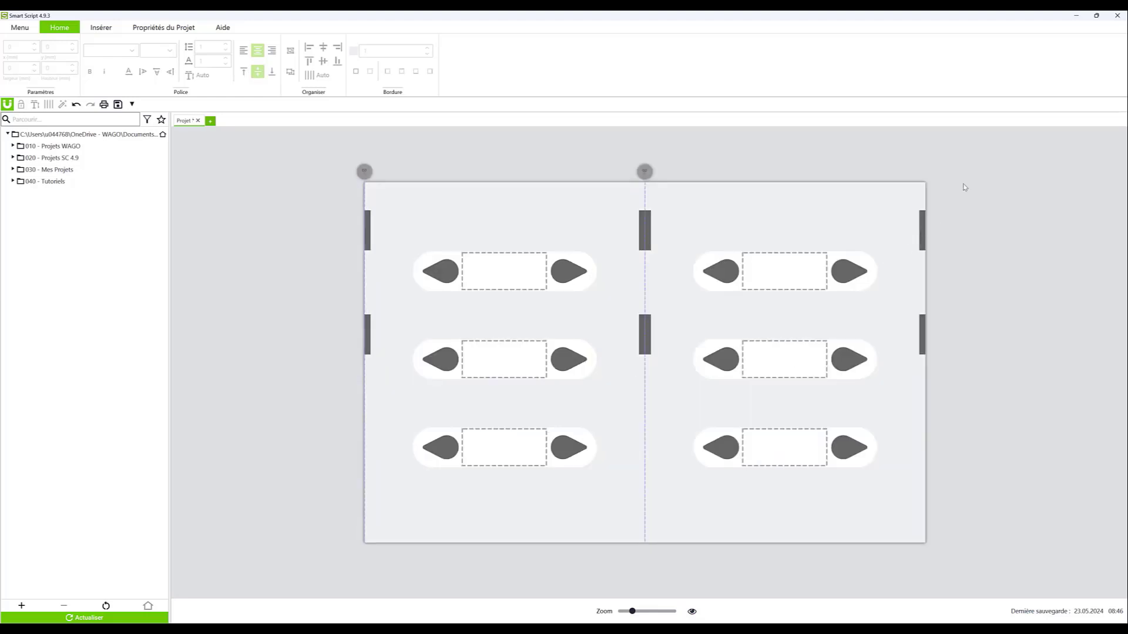
Add four more card segments after the second segment.
click(835, 207)
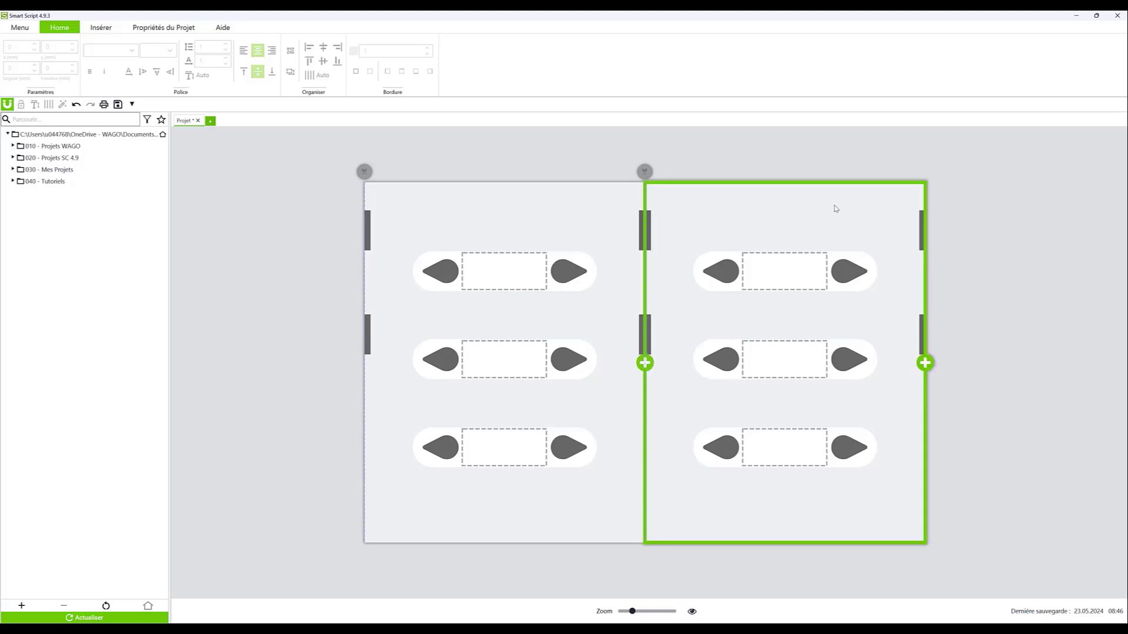
click(925, 364)
text(4)
click(901, 353)
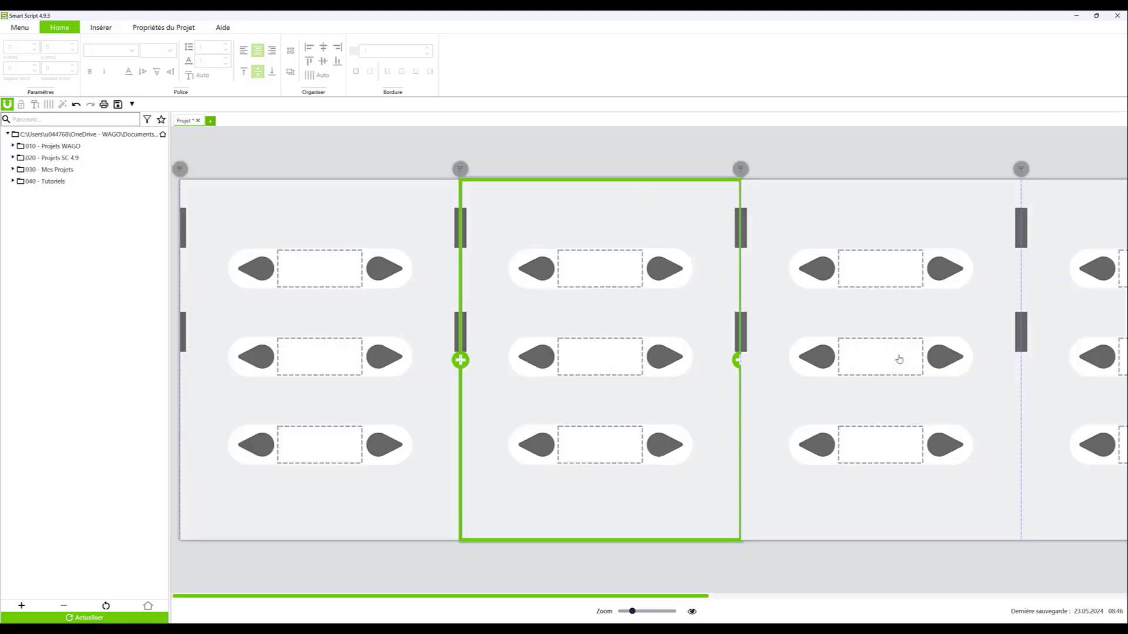
click(792, 564)
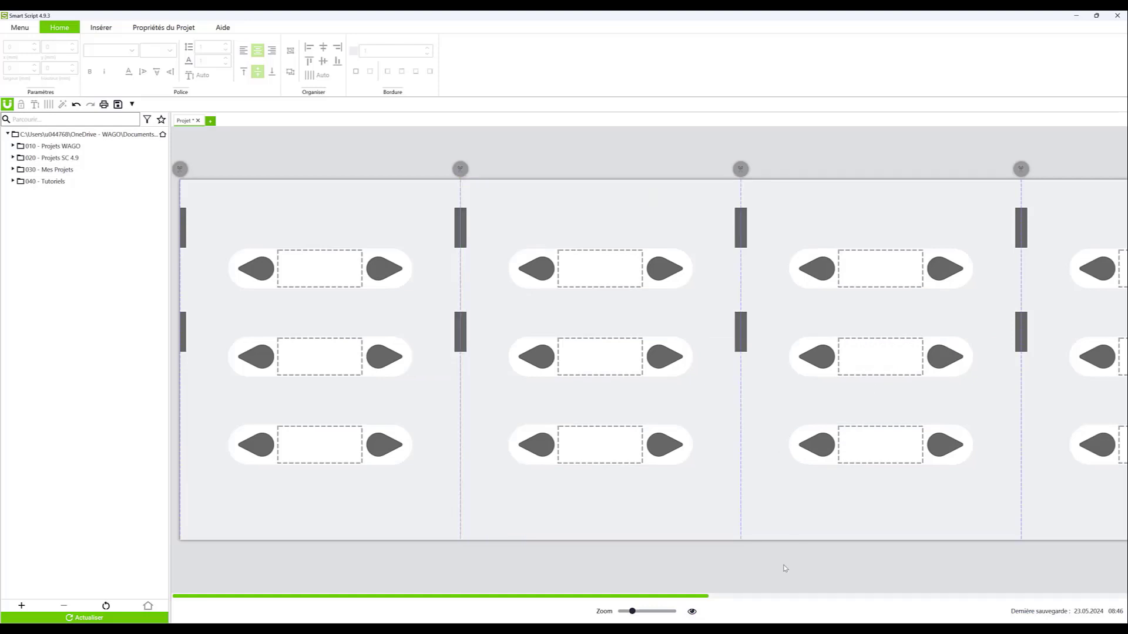
Fill the three marking fields of the first segment with TEST, WAGO and 211-861, from top to bottom.
drag(632, 611, 616, 616)
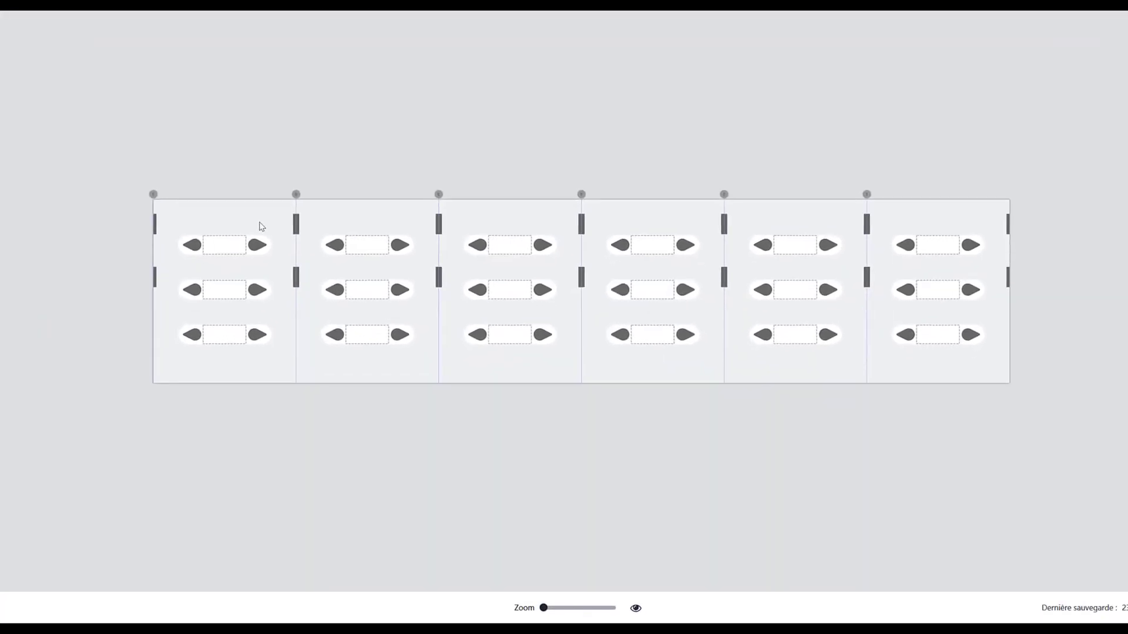
click(227, 252)
text(TEST)
key(Tab)
text(WA)
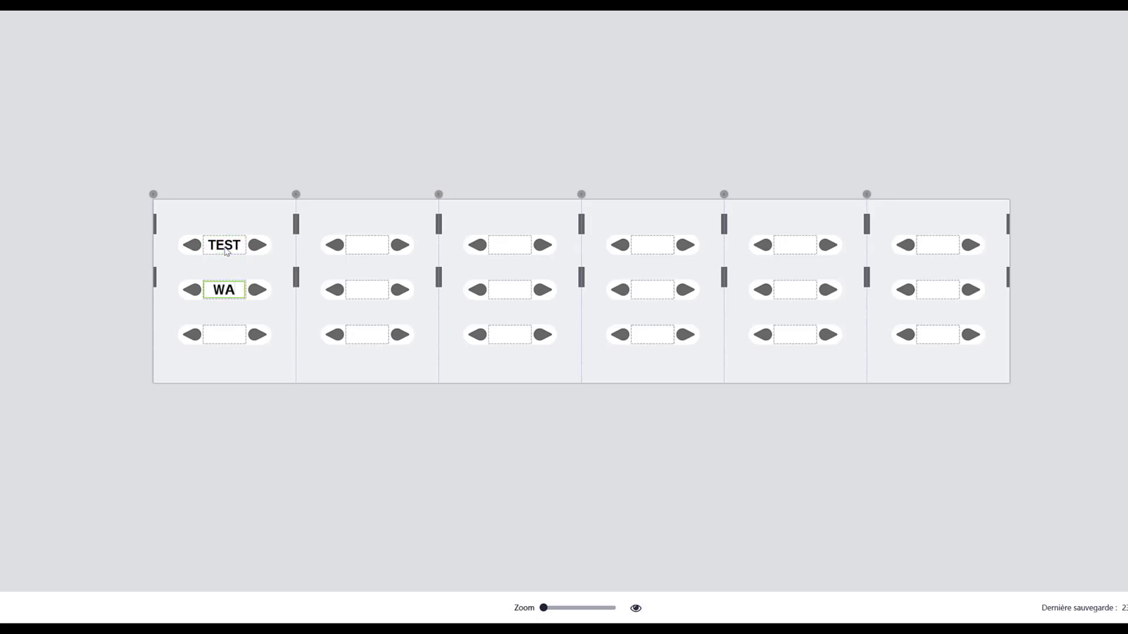
text(GO)
key(Tab)
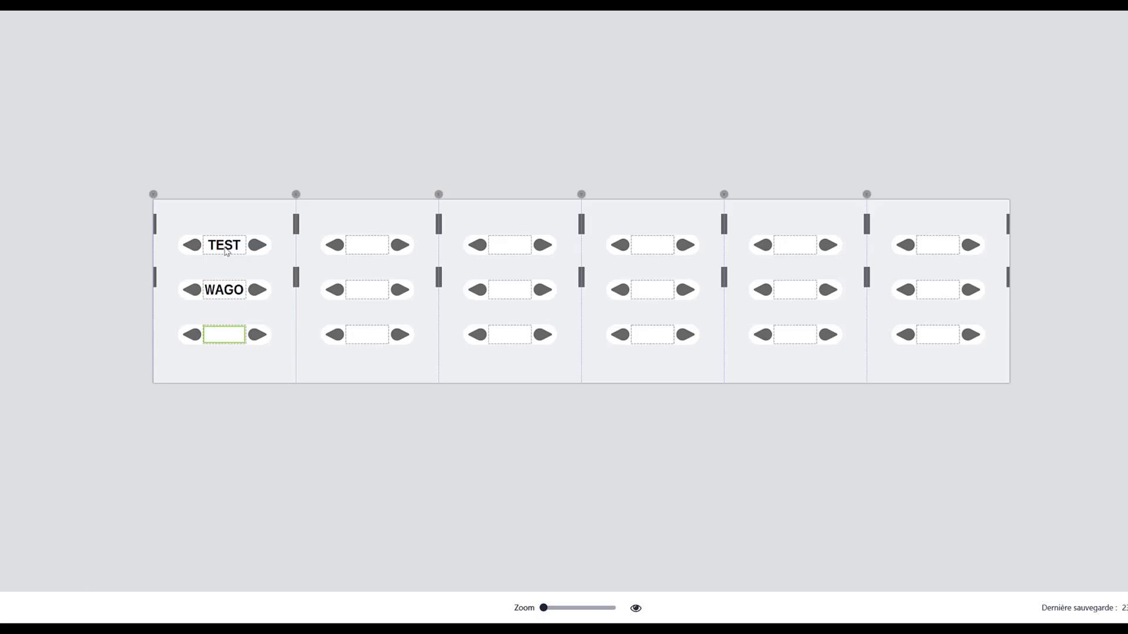
text(211-861)
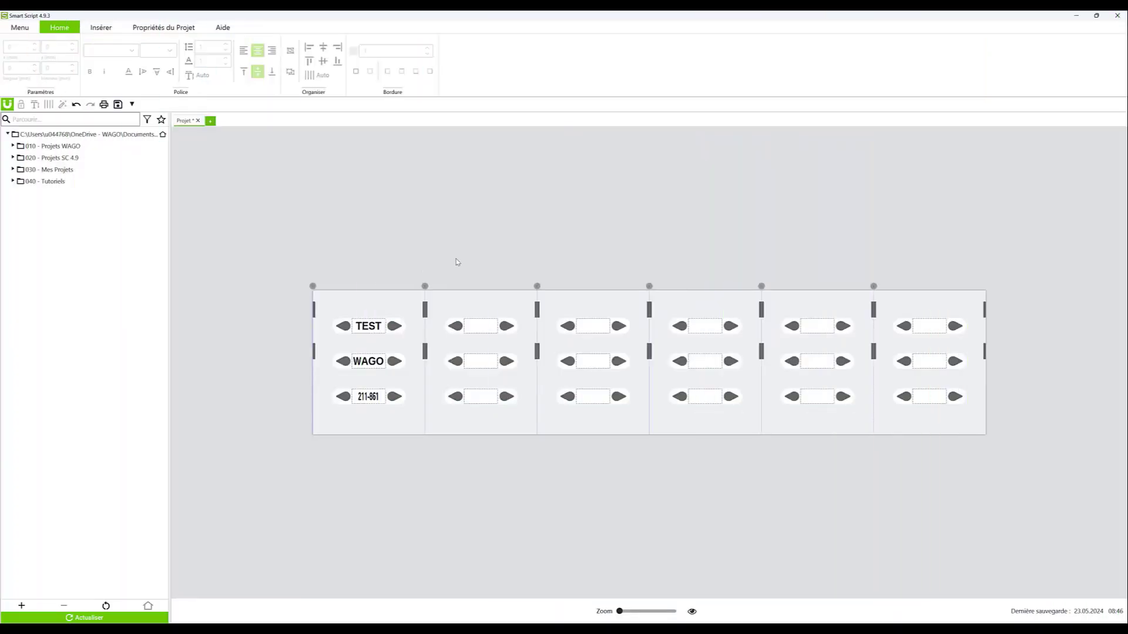
Set up numbering for all empty marking fields with start value L1 and end value L24.
drag(456, 259, 981, 445)
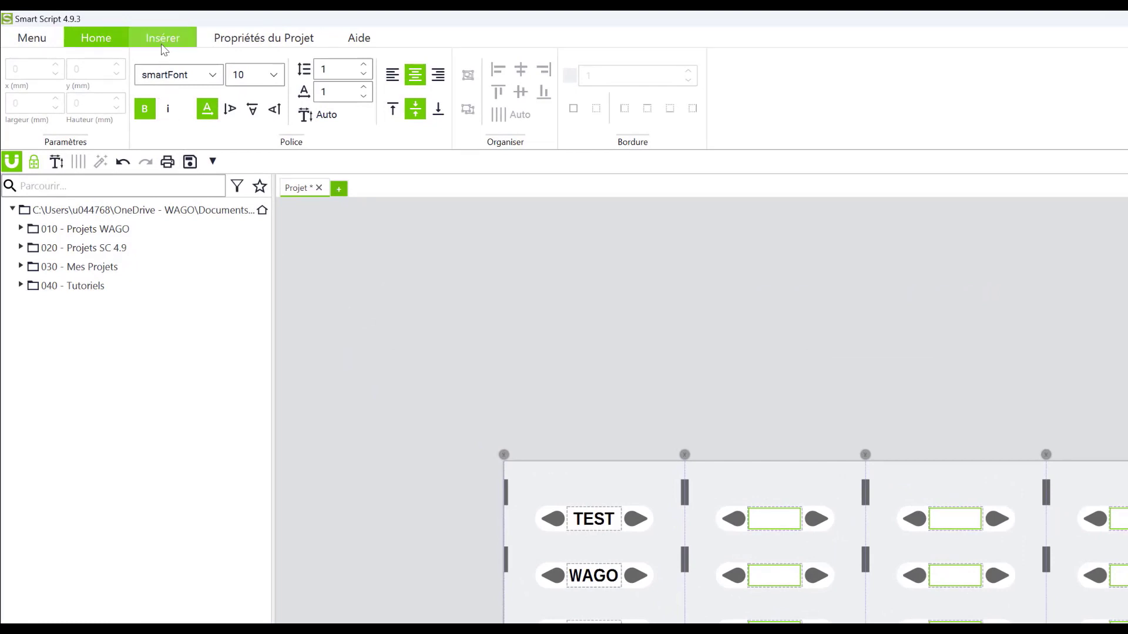
click(163, 43)
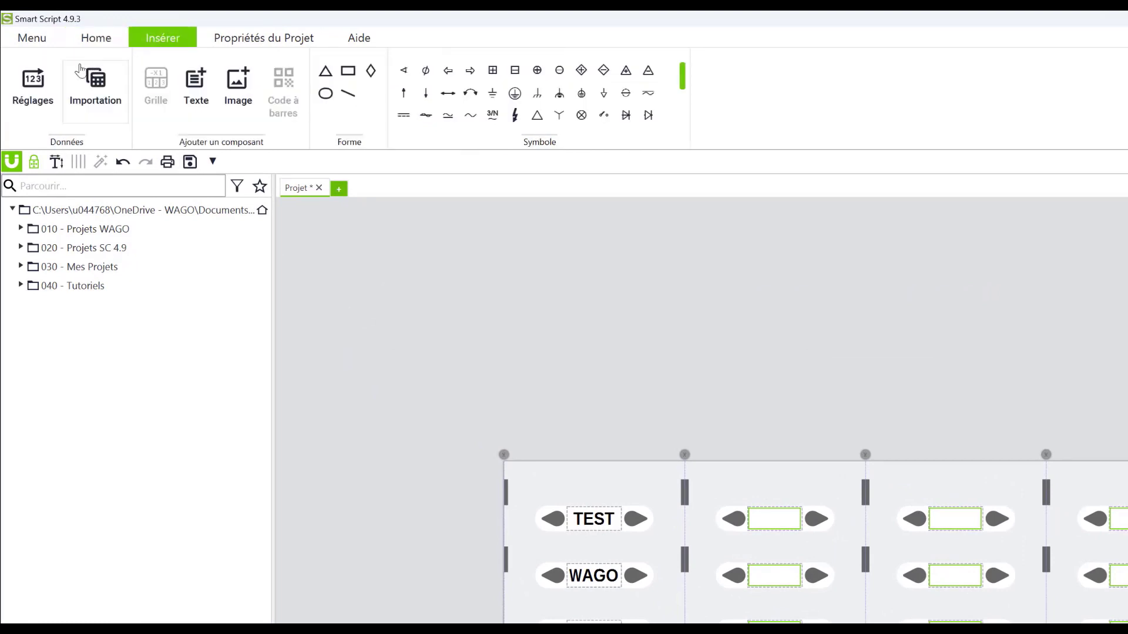
click(37, 82)
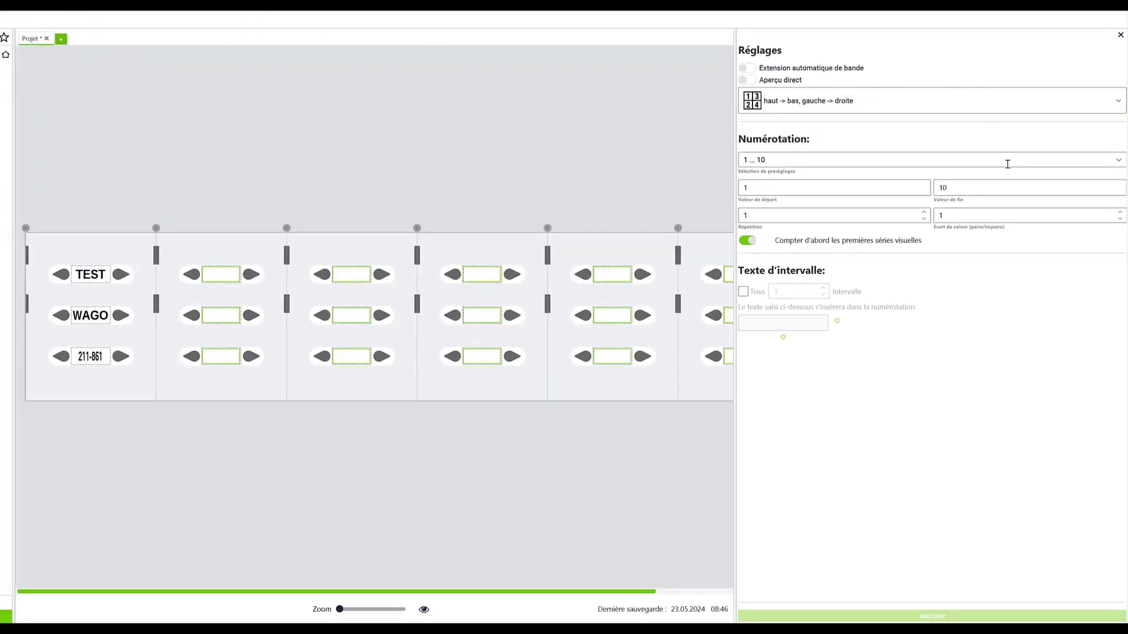
double_click(741, 188)
text(1)
key(Tab)
text(L24)
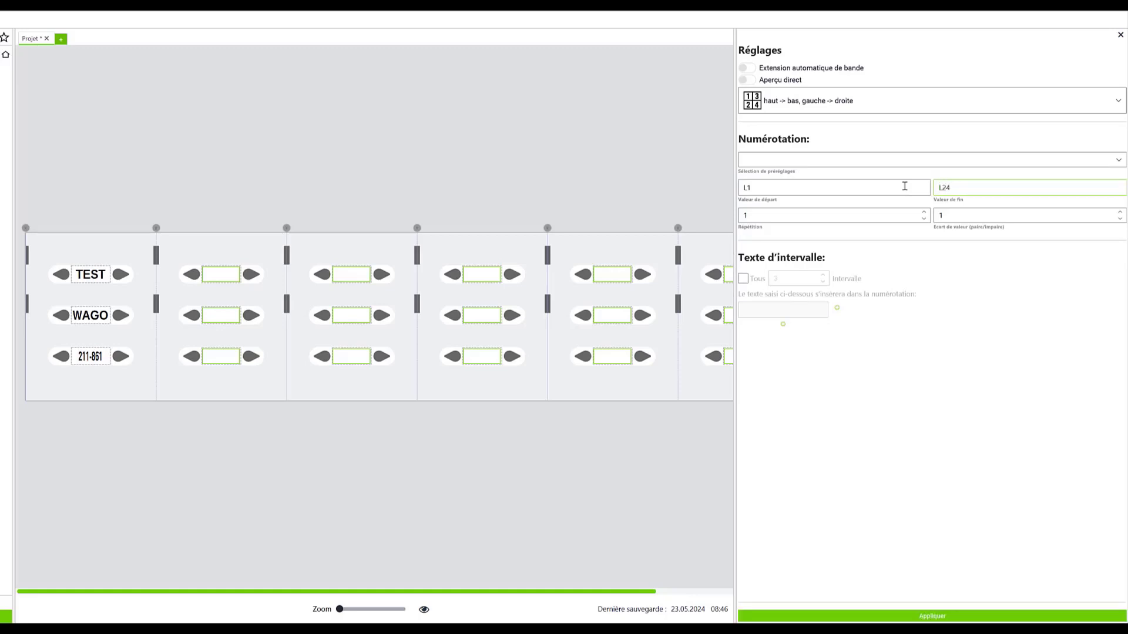
Turn on the direct preview and check how far the numbering reaches across the existing segments.
click(754, 80)
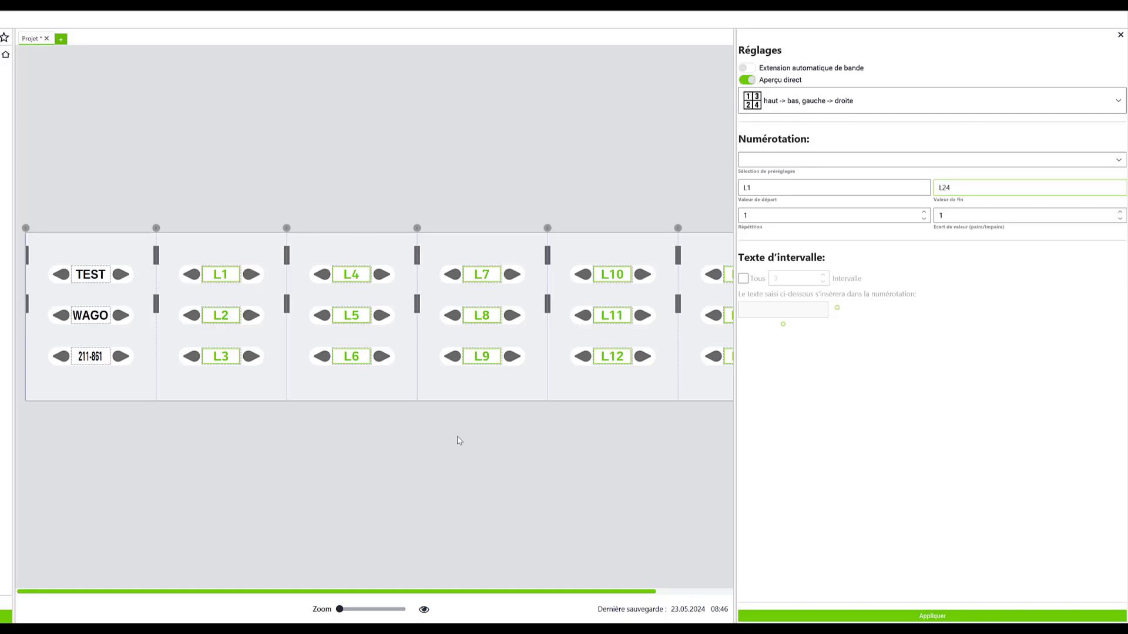
drag(349, 593, 496, 599)
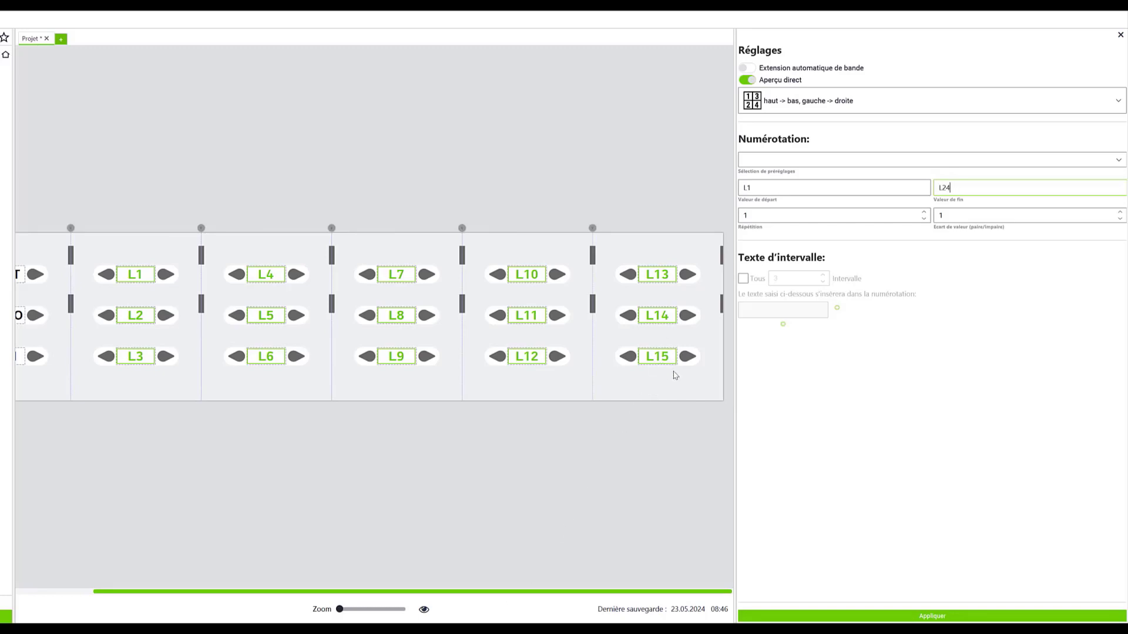
drag(955, 188, 925, 192)
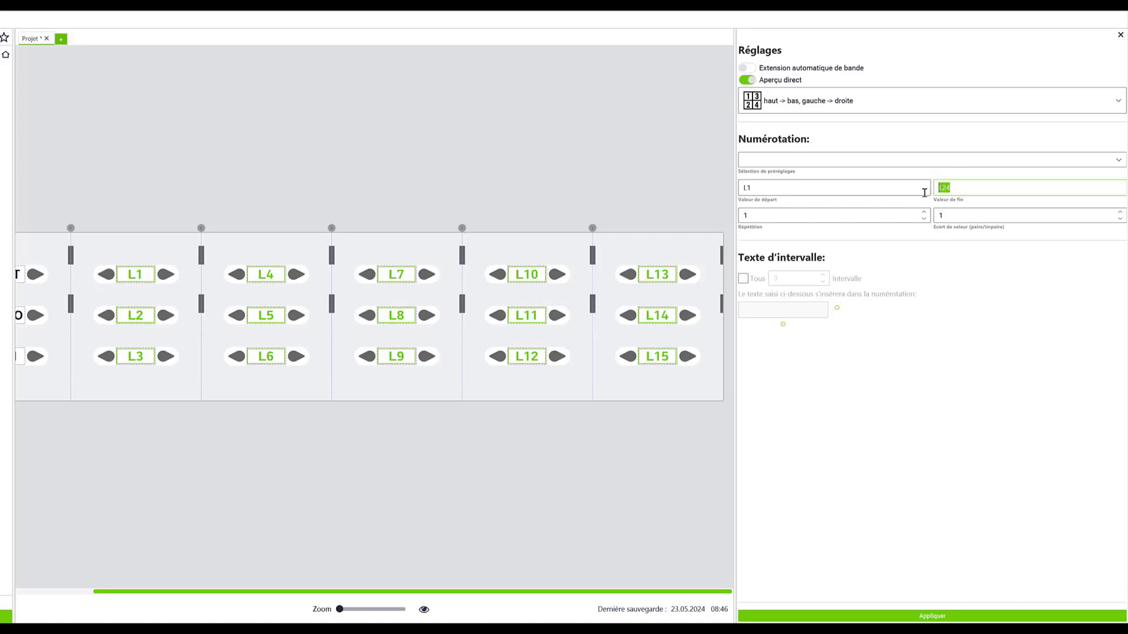
Enable automatic strip extension, apply the L1 to L24 numbering, and check the result along the whole strip.
click(753, 69)
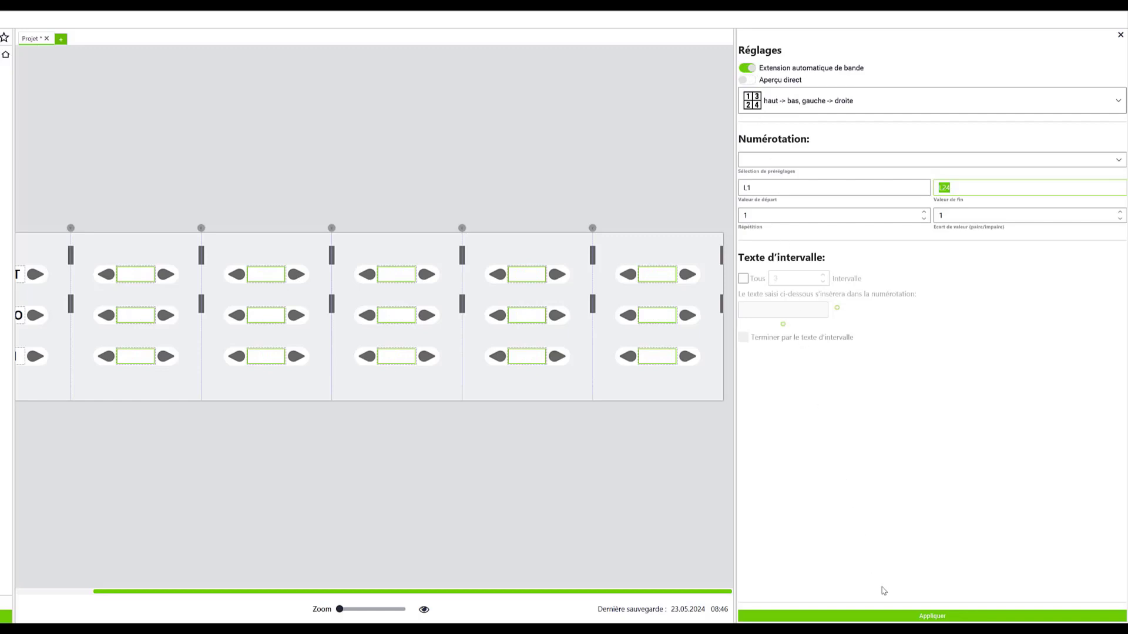
click(894, 618)
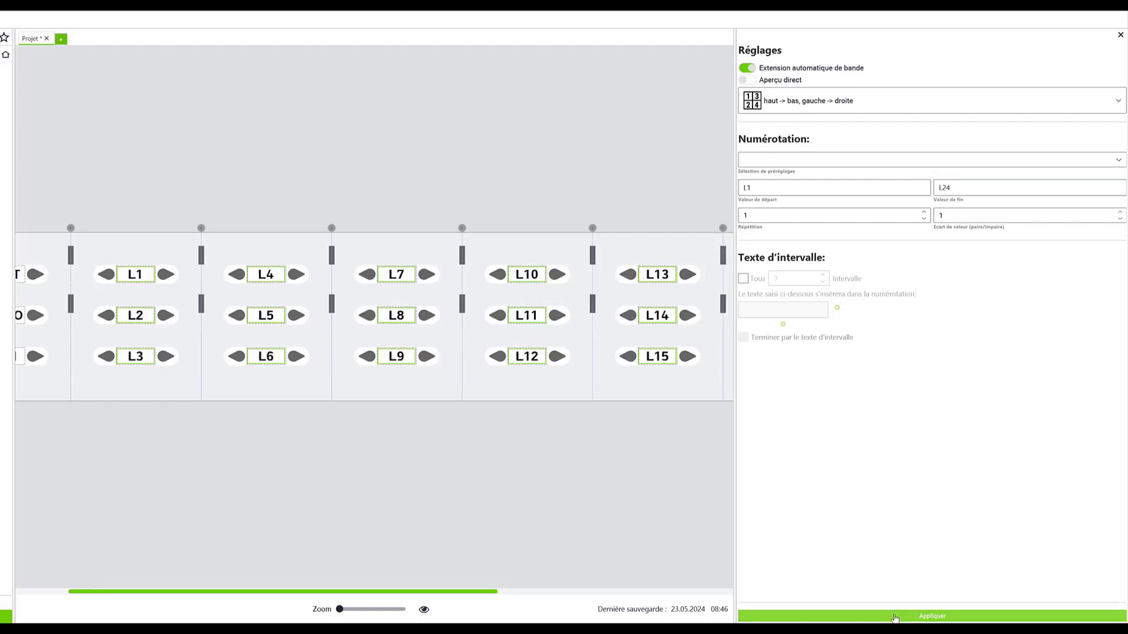
drag(491, 591, 755, 597)
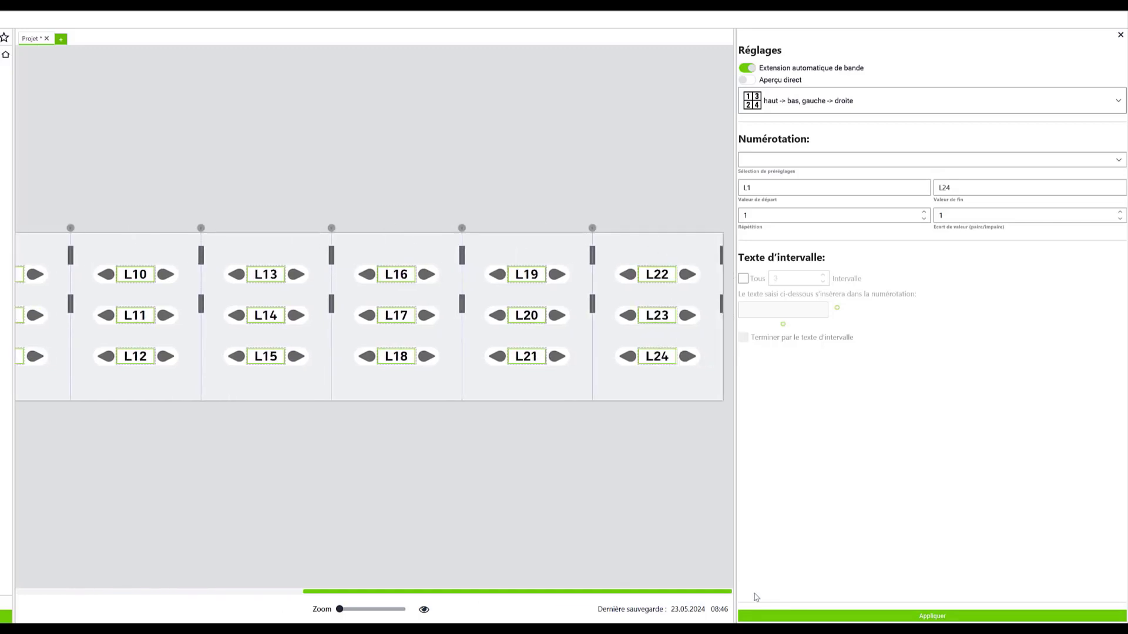
drag(713, 594, 347, 593)
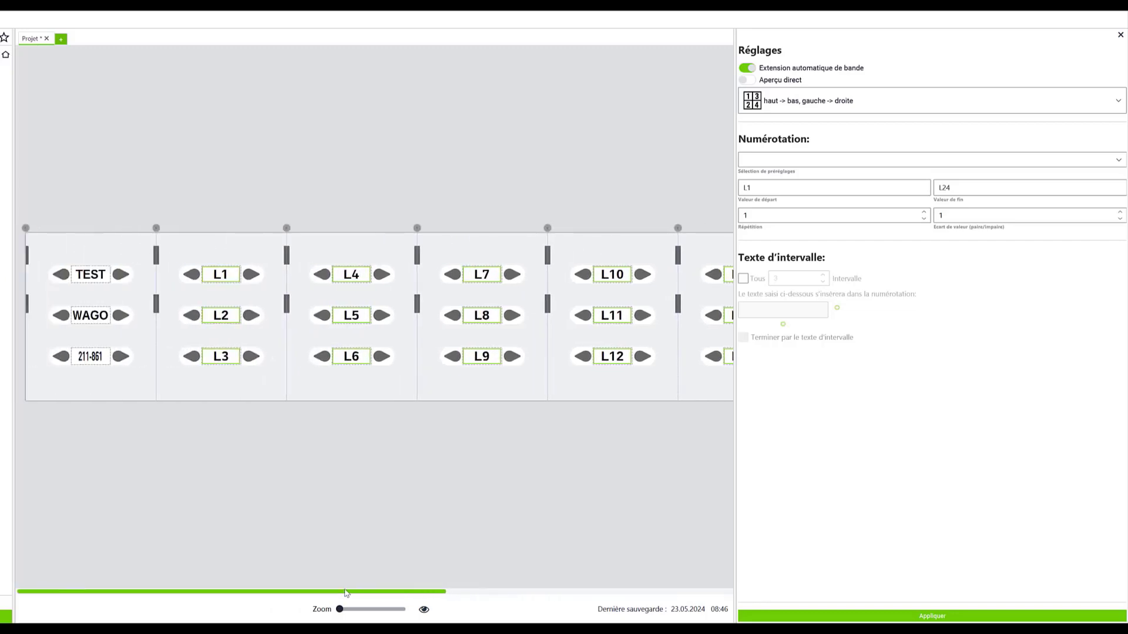
Delete the first segment containing TEST, WAGO and 211-861, and close the numbering settings.
click(214, 463)
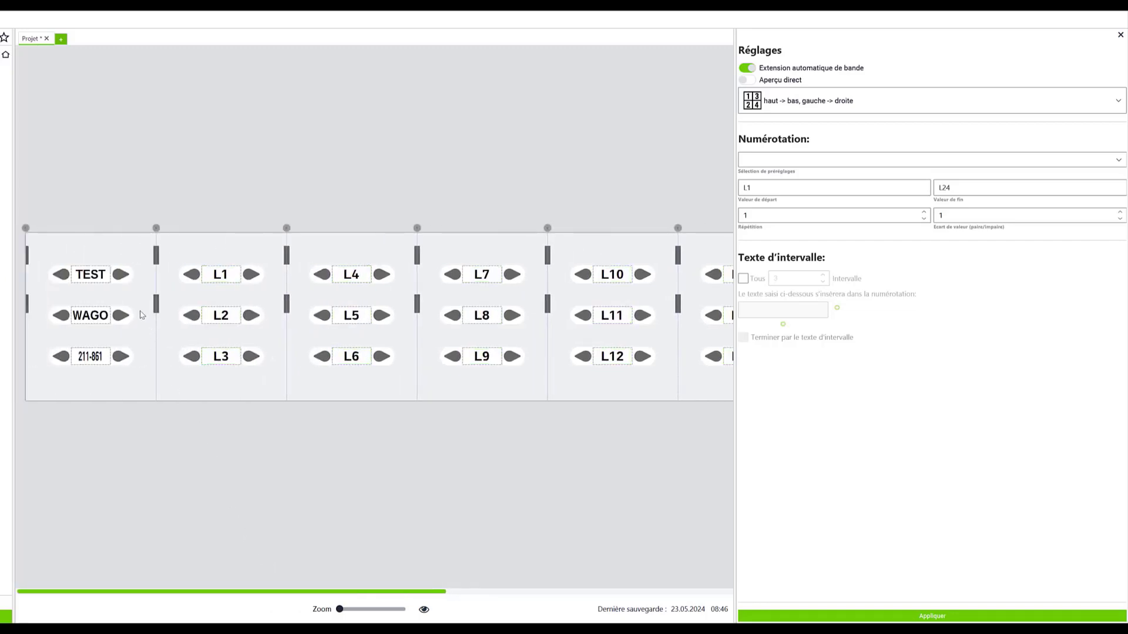
click(119, 249)
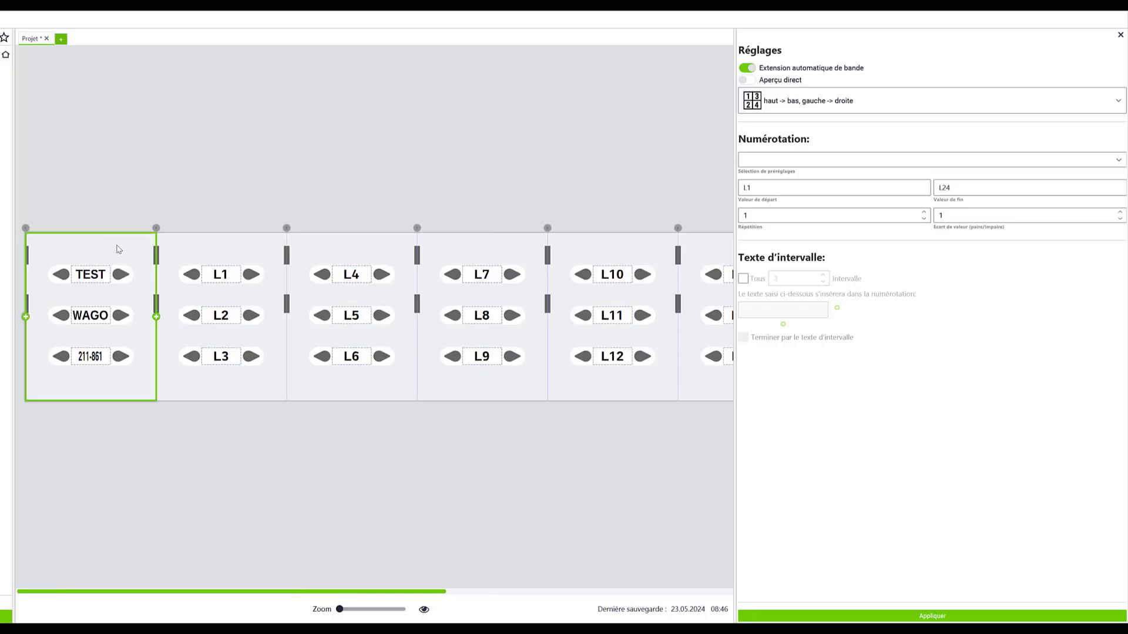
key(Delete)
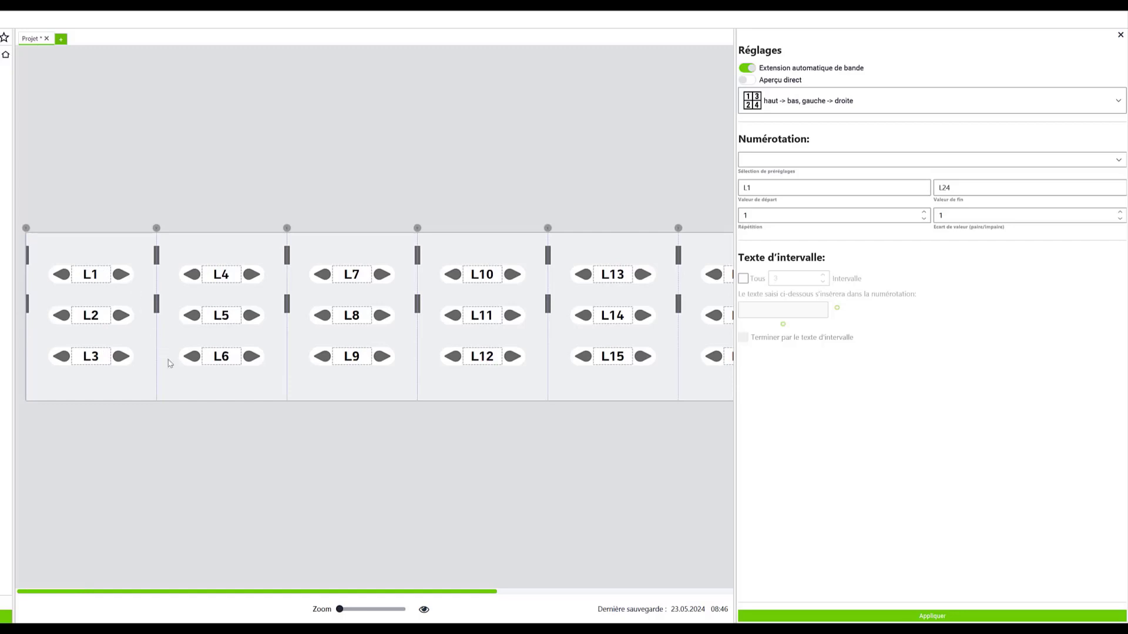
click(1119, 36)
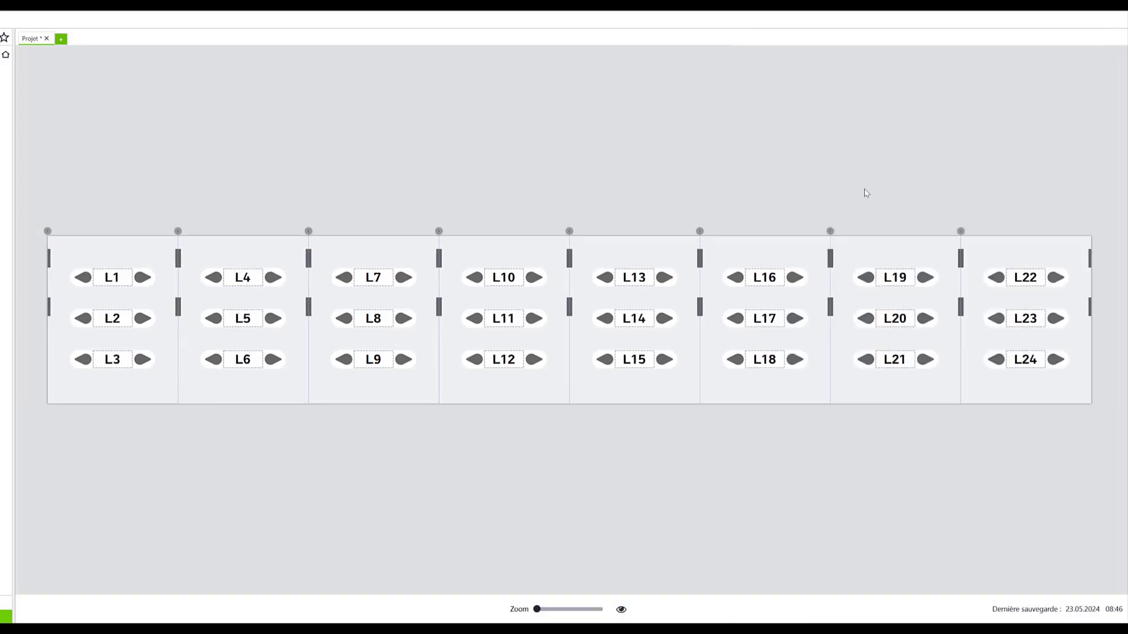
Delete the three segments at the end of the strip containing labels L16 to L24.
click(732, 249)
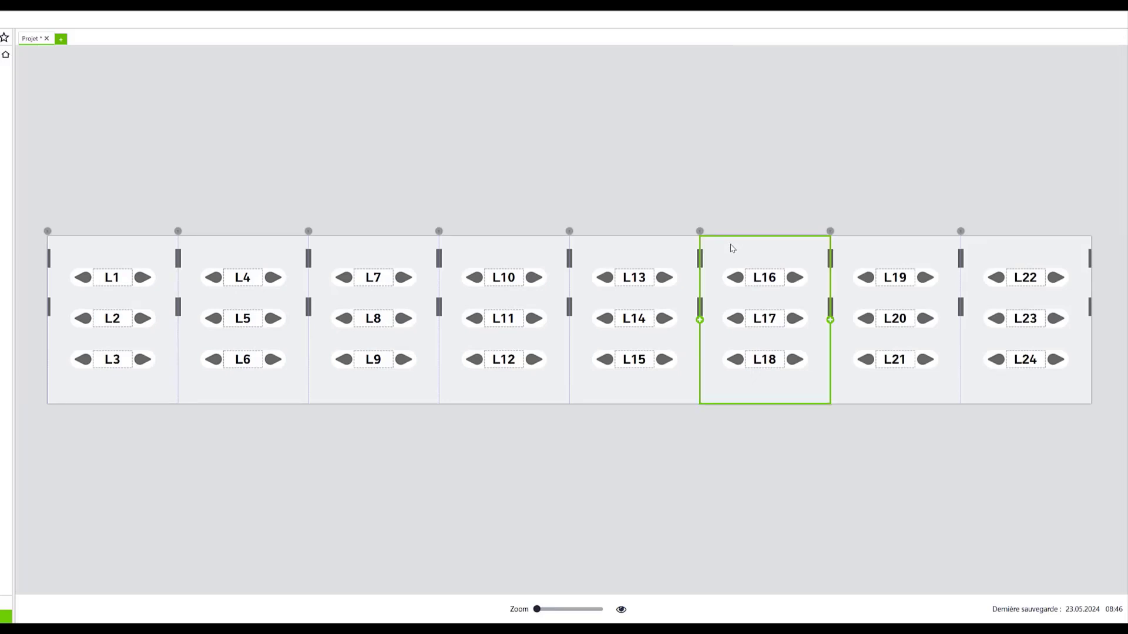
key(shift)
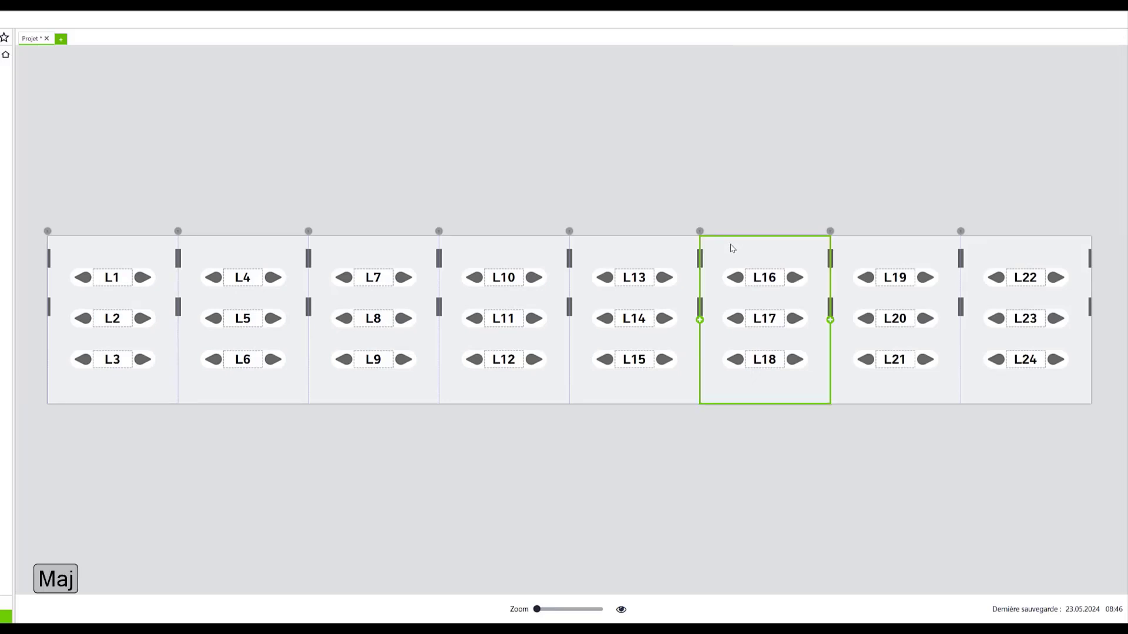
shift+click(1023, 251)
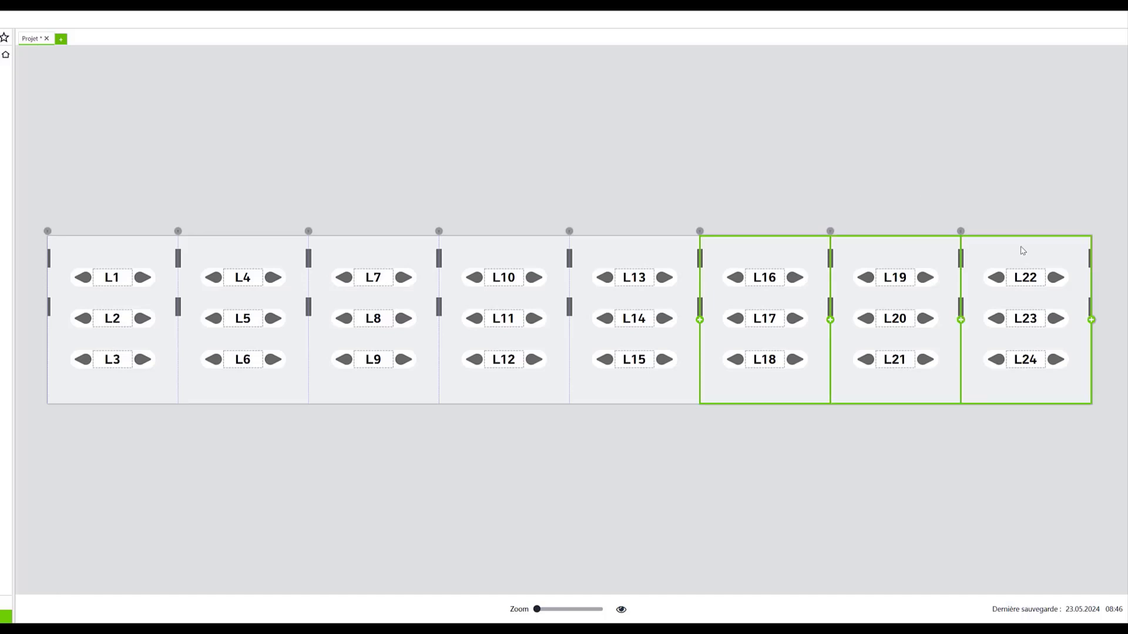
key(Delete)
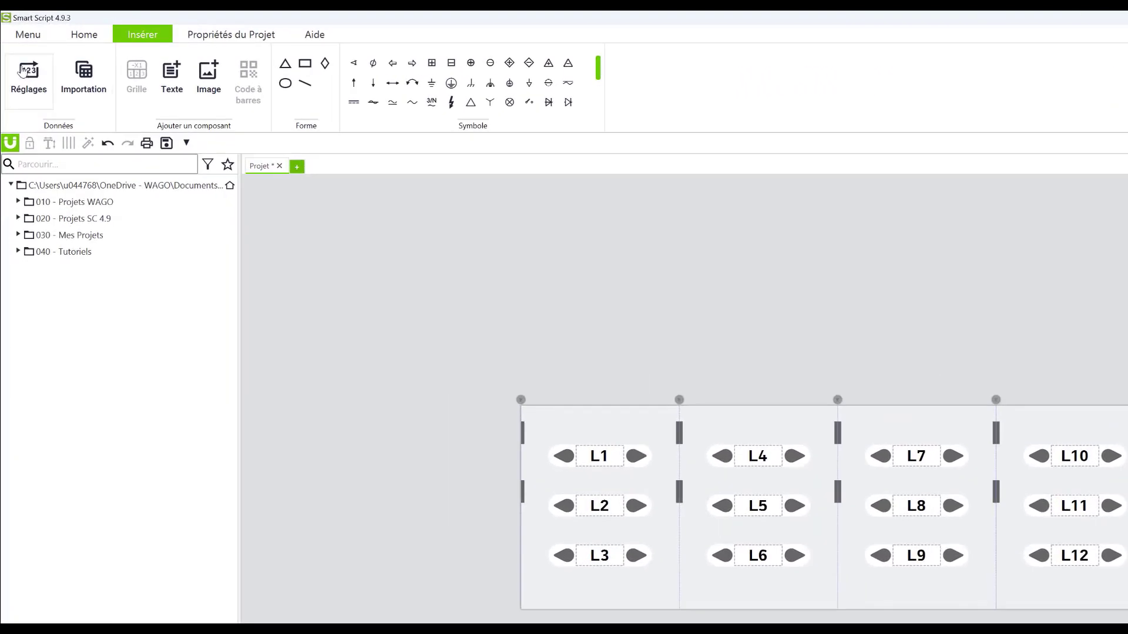
click(27, 34)
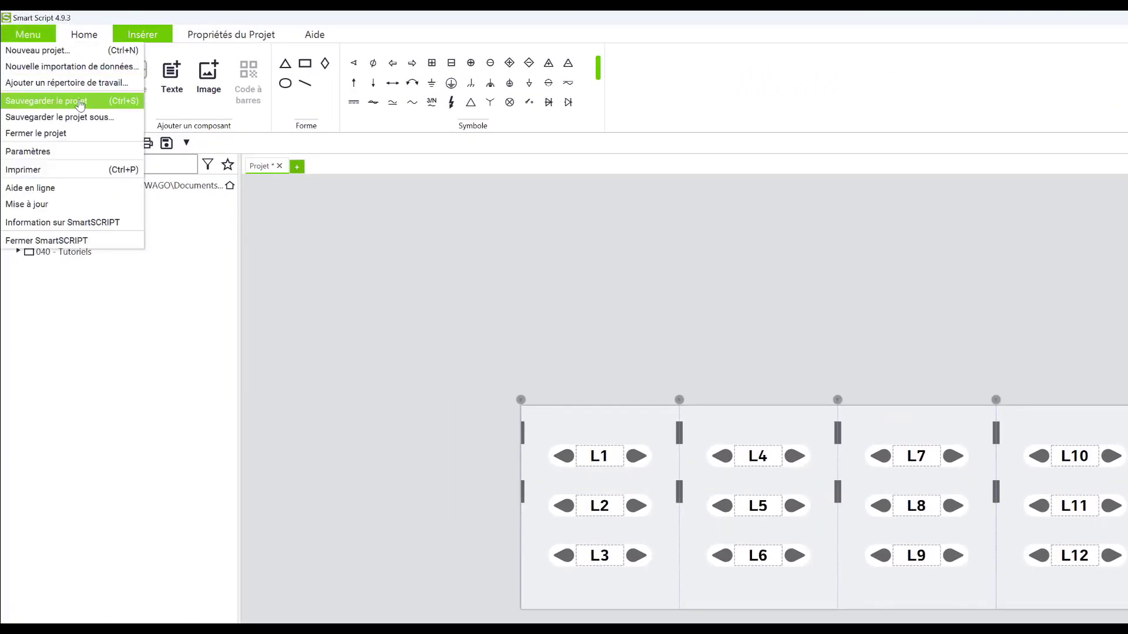
click(339, 246)
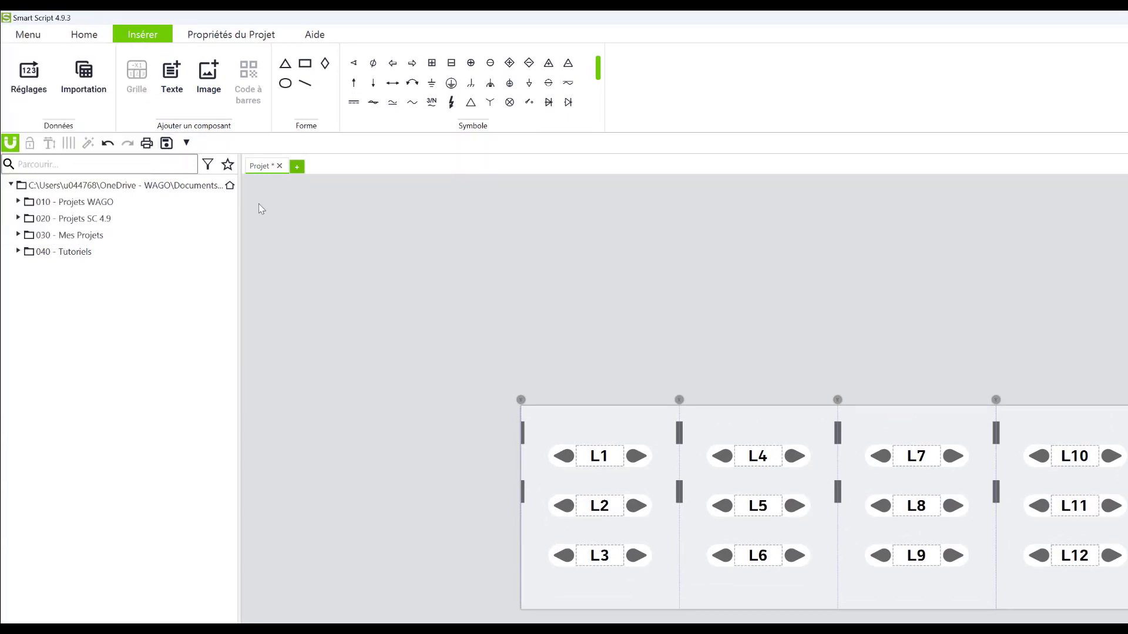
click(186, 143)
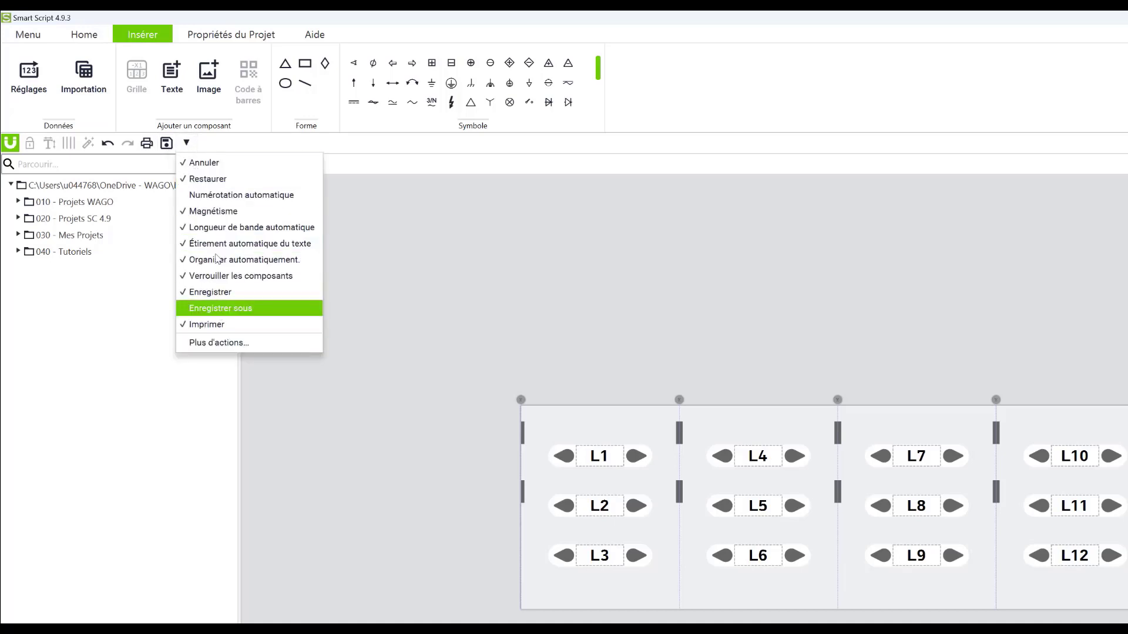
click(342, 246)
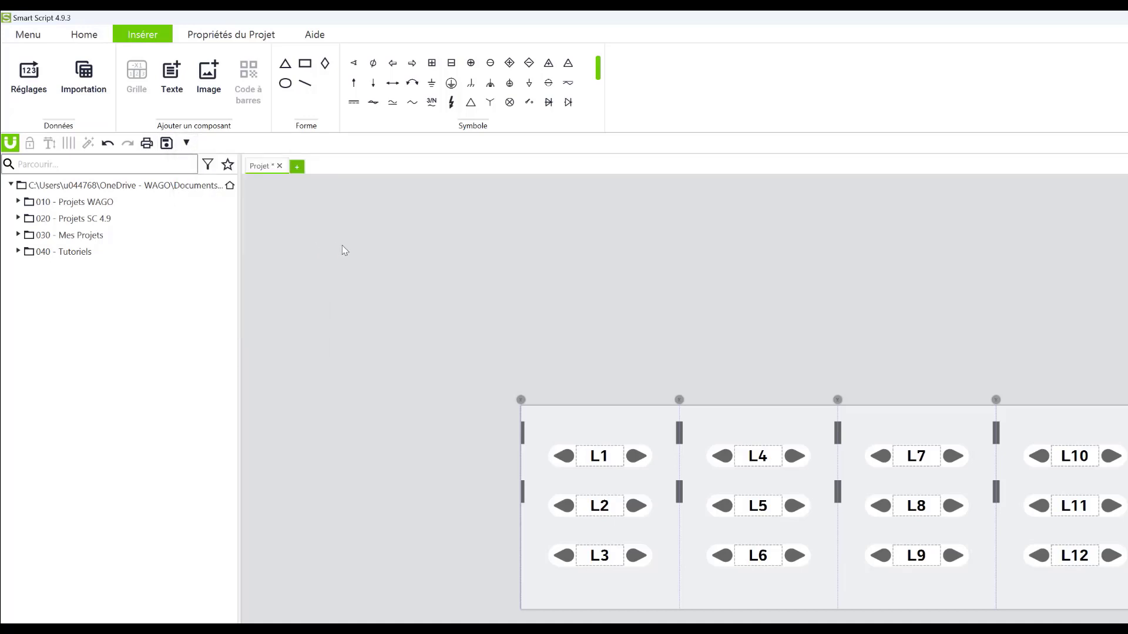
Save the project as TUTORIEL 211-861.wssl in the 040 - Tutoriels folder and expand that folder in the project tree.
click(173, 146)
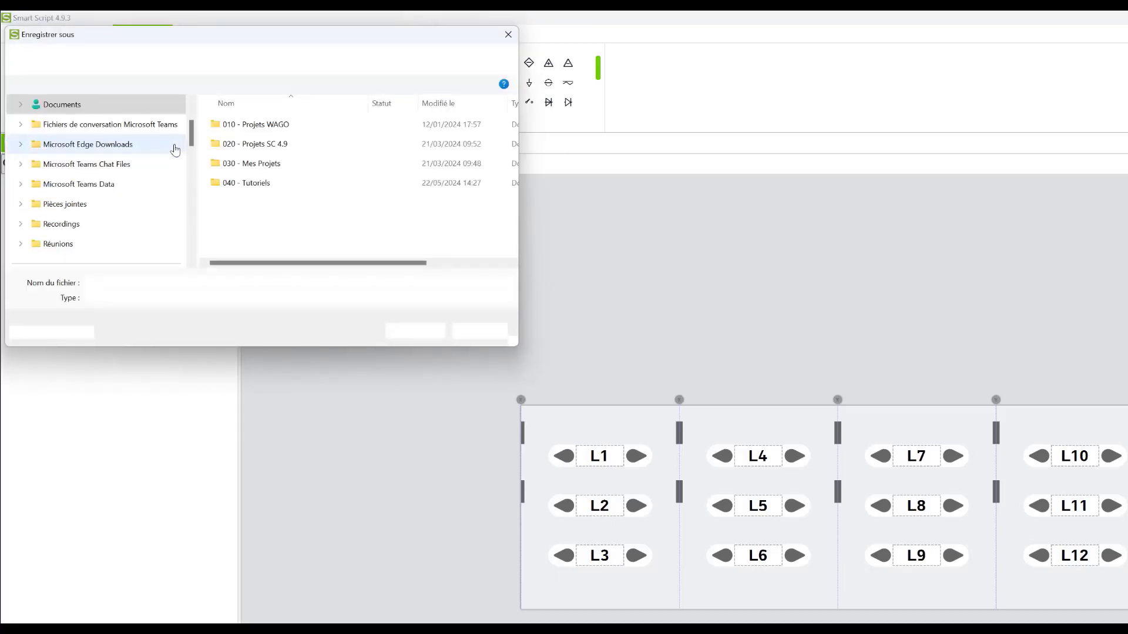
double_click(247, 183)
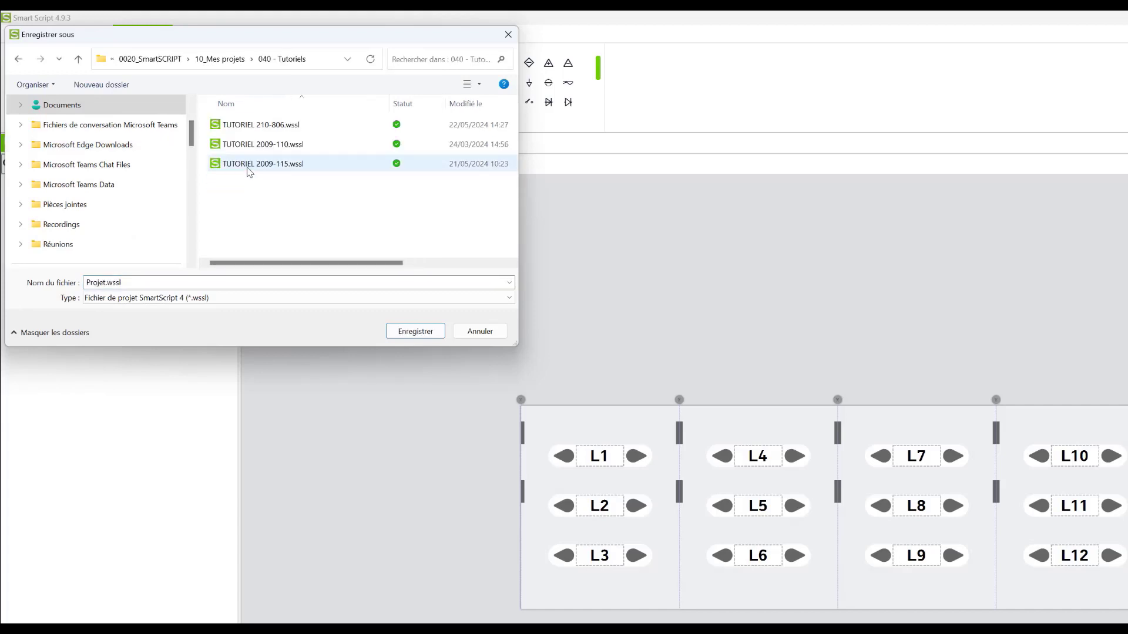
click(253, 164)
click(170, 282)
click(171, 282)
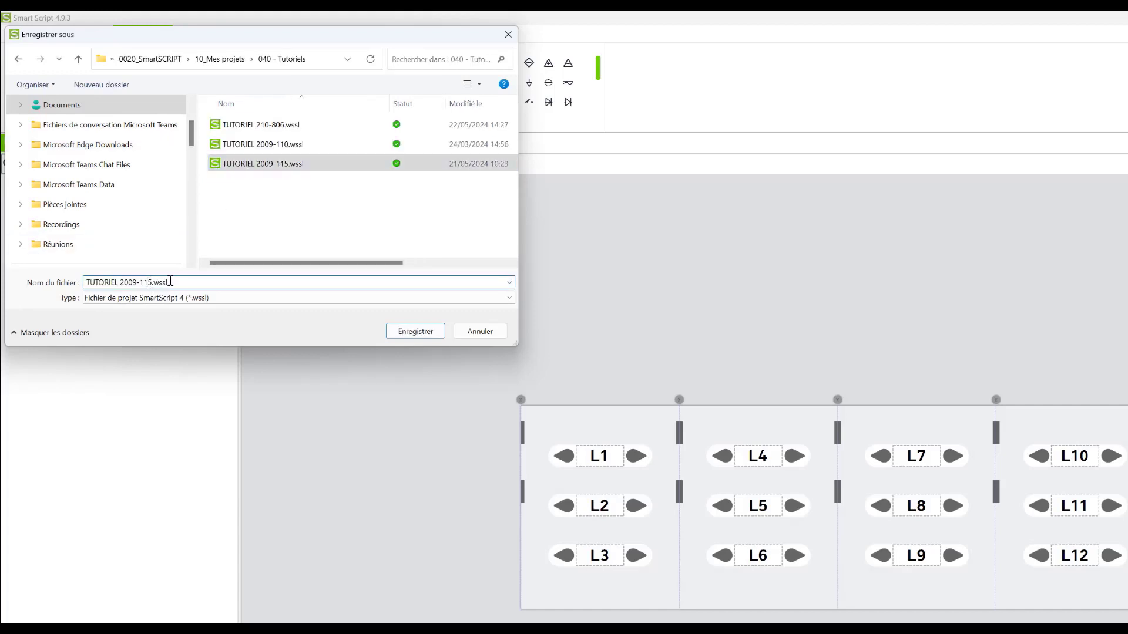
key(BackSpace)
key(BackSpace)
key(BackSpace)
key(BackSpace)
key(BackSpace)
key(BackSpace)
key(BackSpace)
key(BackSpace)
text(211-8)
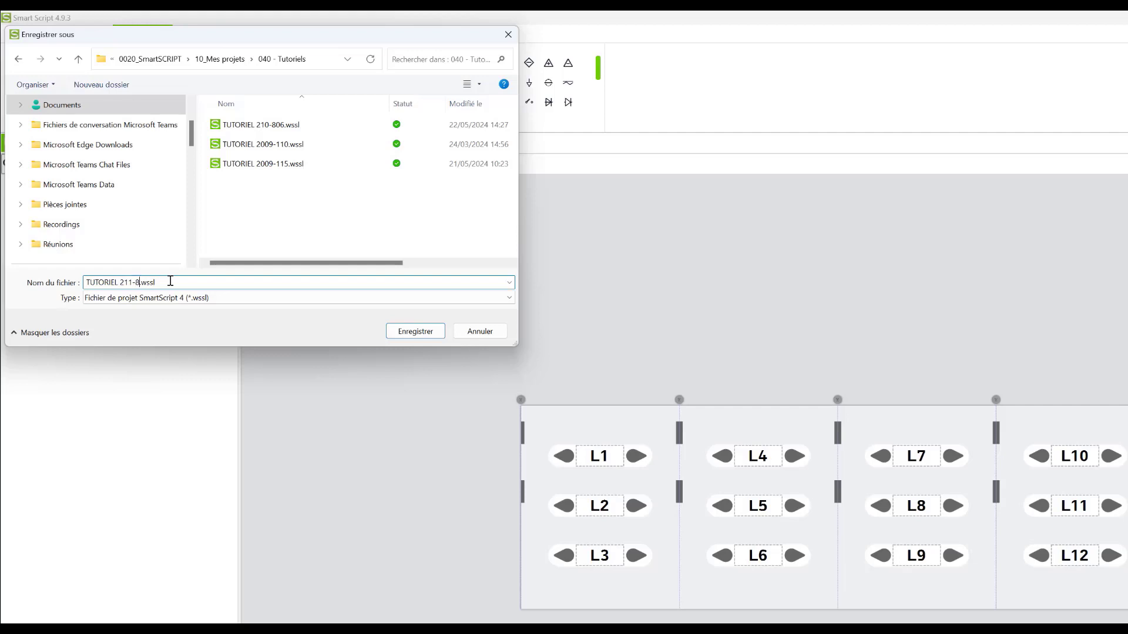
text(61)
click(404, 330)
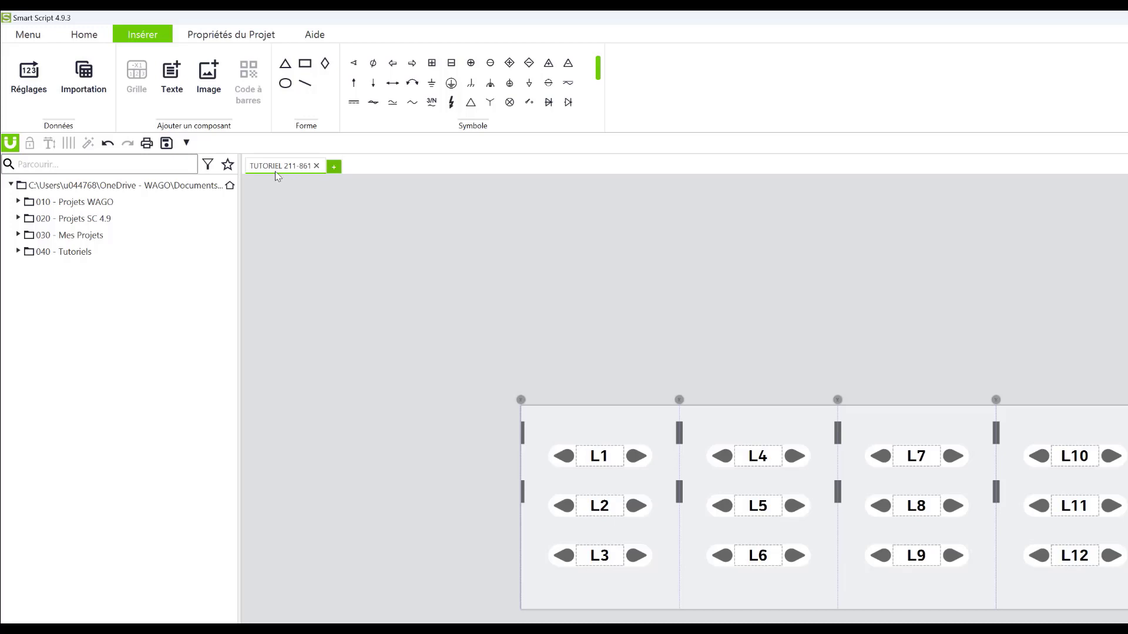
click(19, 252)
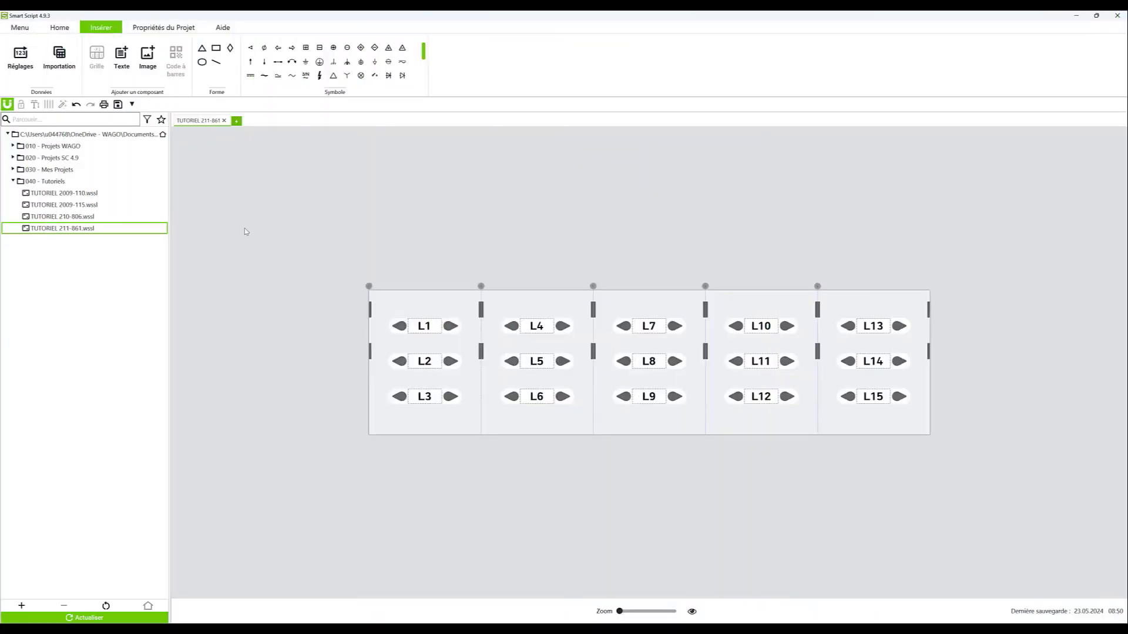
Open the print preview of the project and choose smartPrinter as the printer.
click(19, 27)
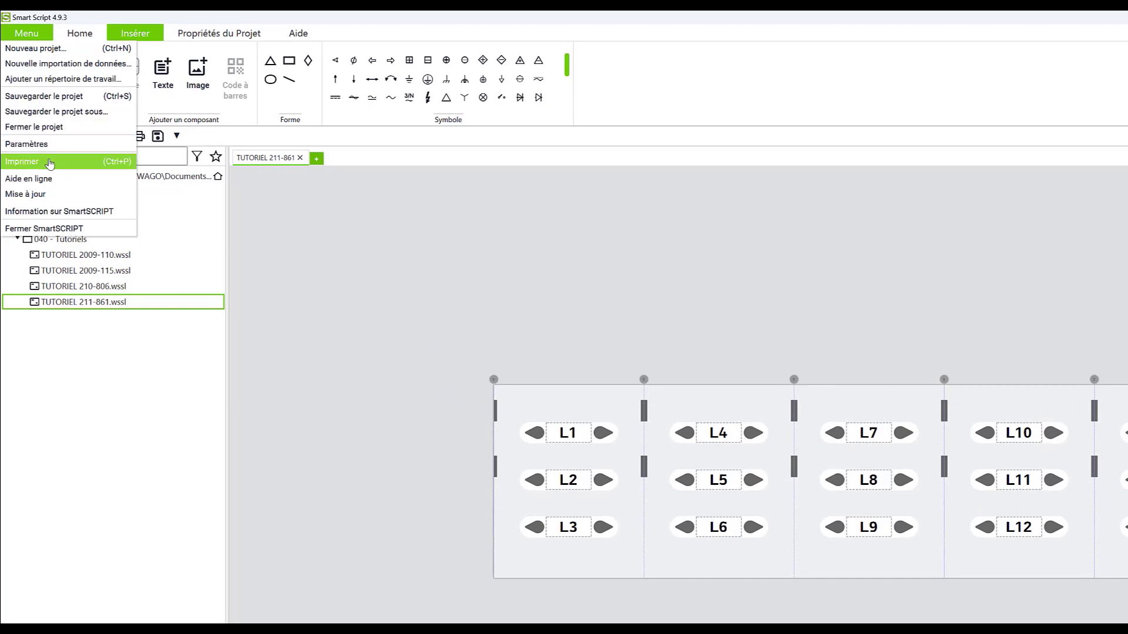
click(351, 270)
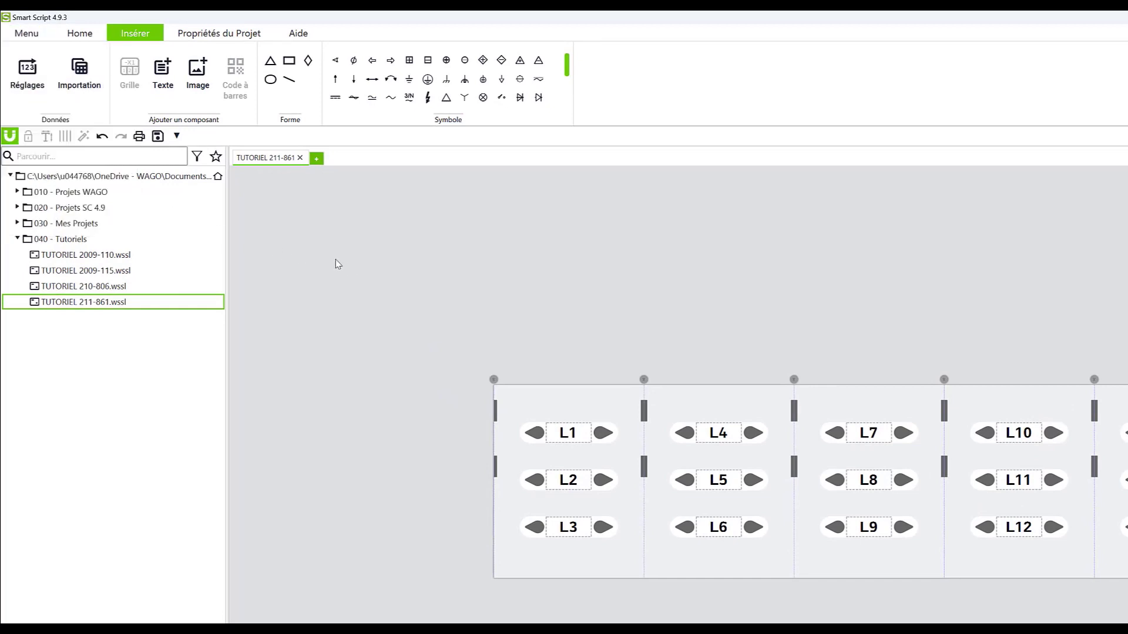
click(139, 136)
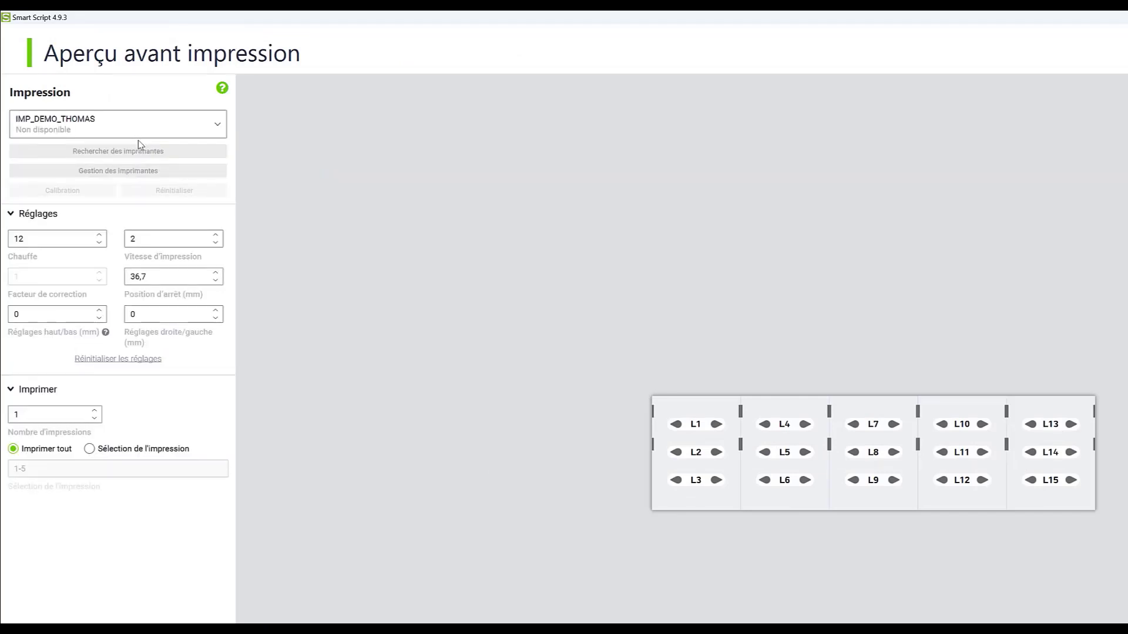
click(92, 126)
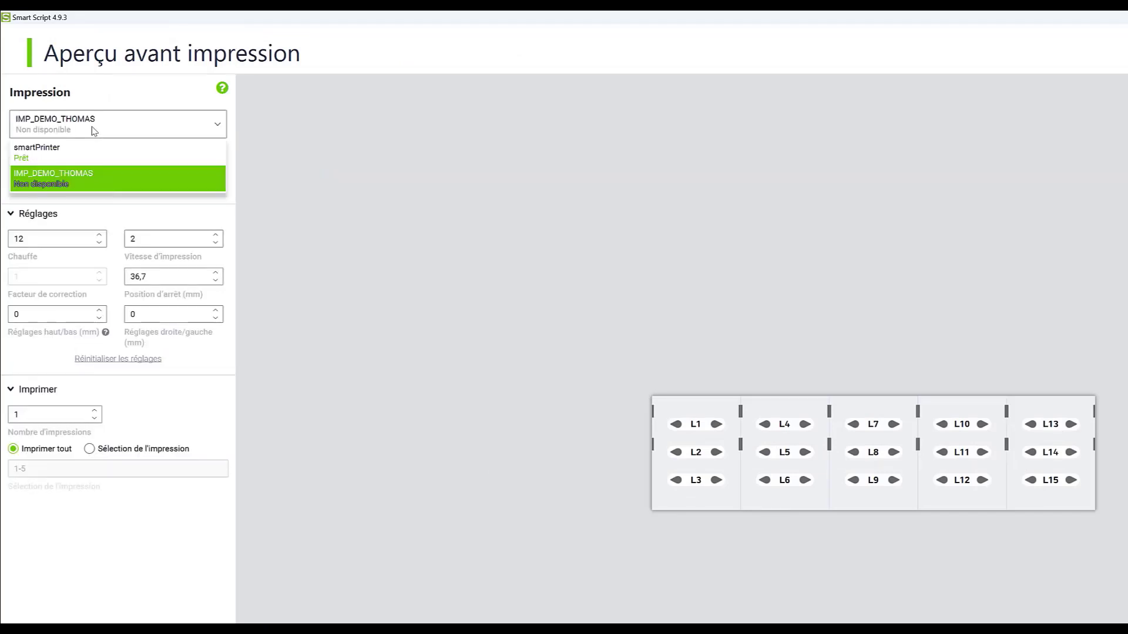
click(33, 149)
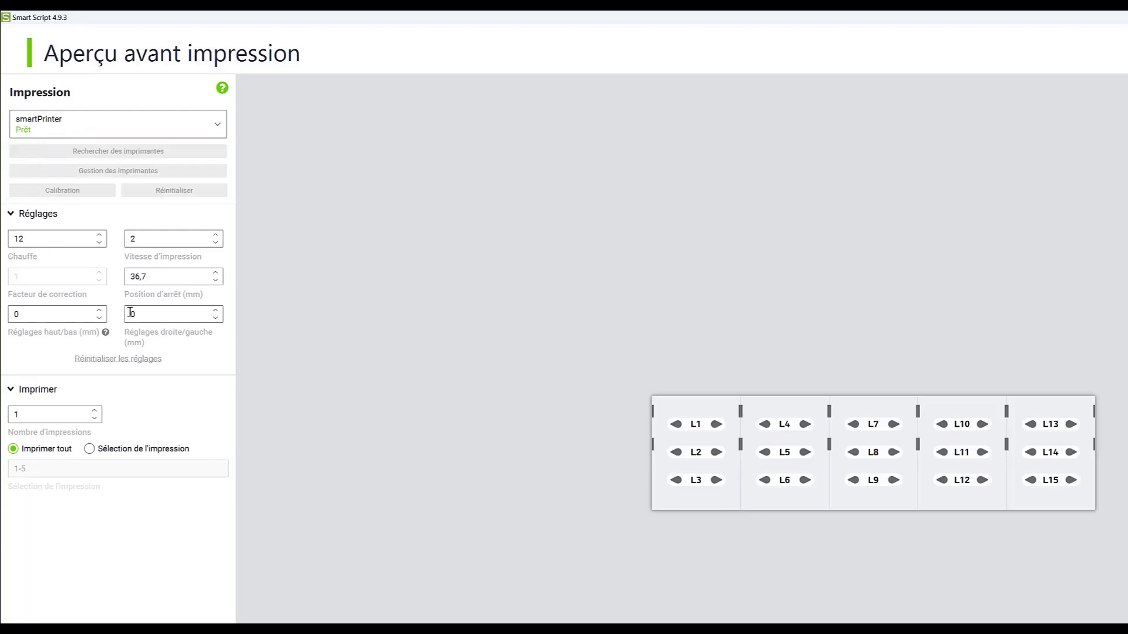
Try restricting the print to selection 1-3, and switch back to printing everything.
click(95, 411)
click(91, 450)
click(56, 467)
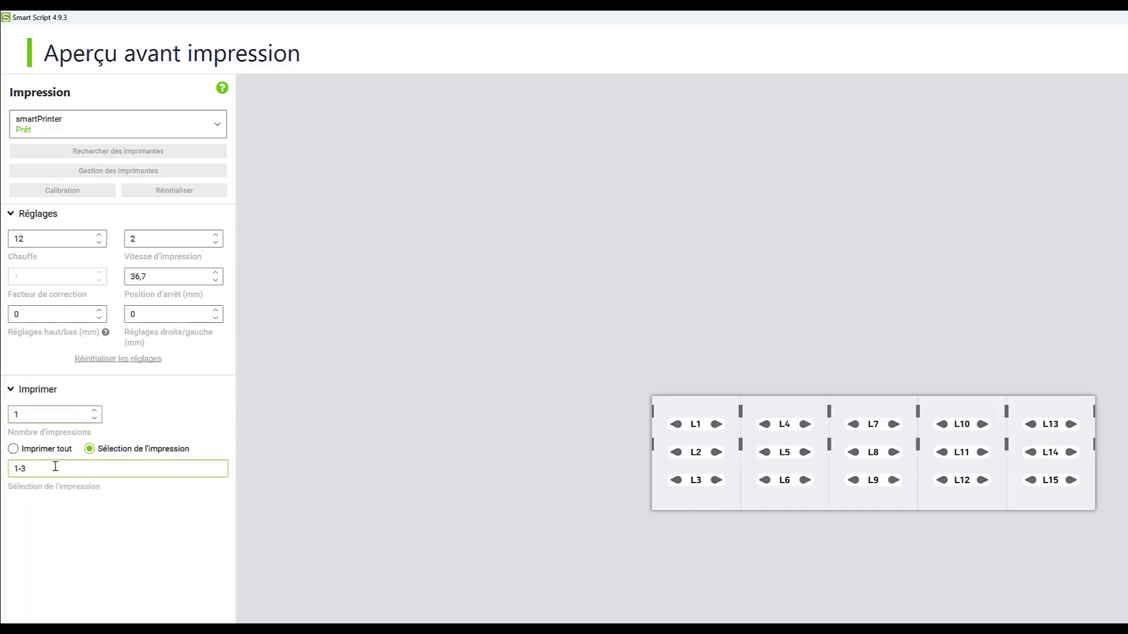
click(14, 450)
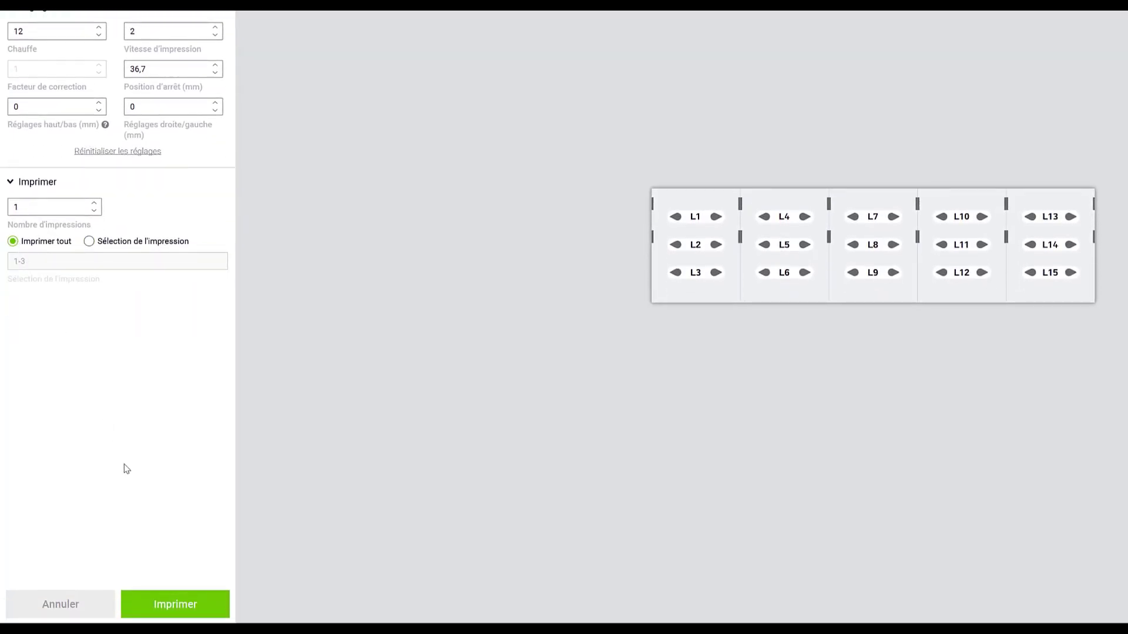
View the recalibration request at print start and the calibration instructions for material 211-861, leaving both without calibrating.
click(175, 607)
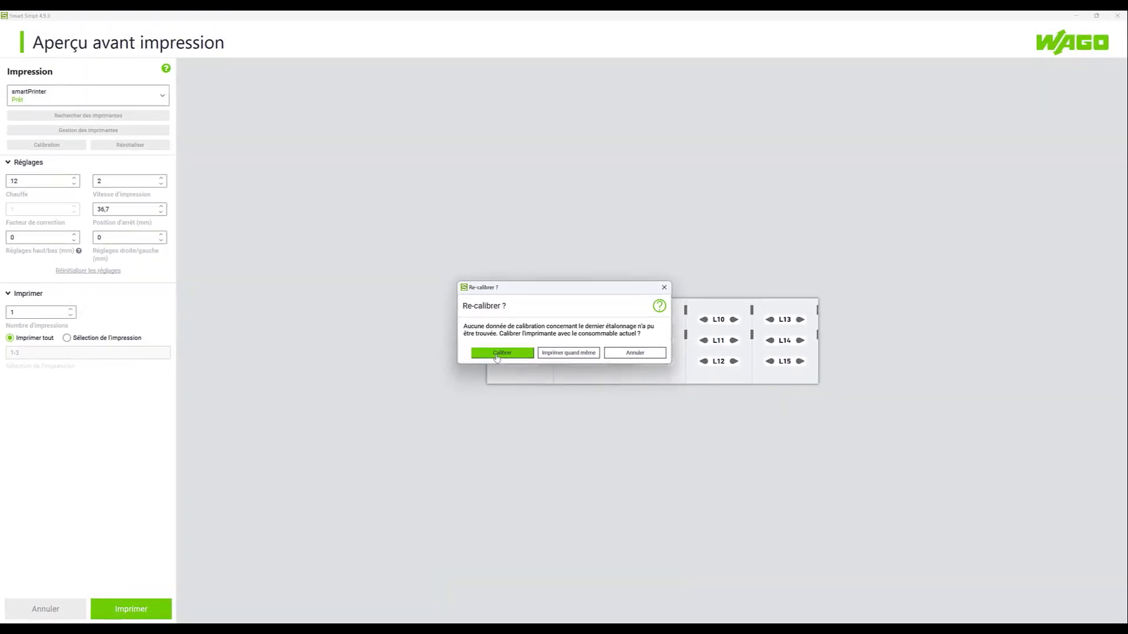
click(644, 354)
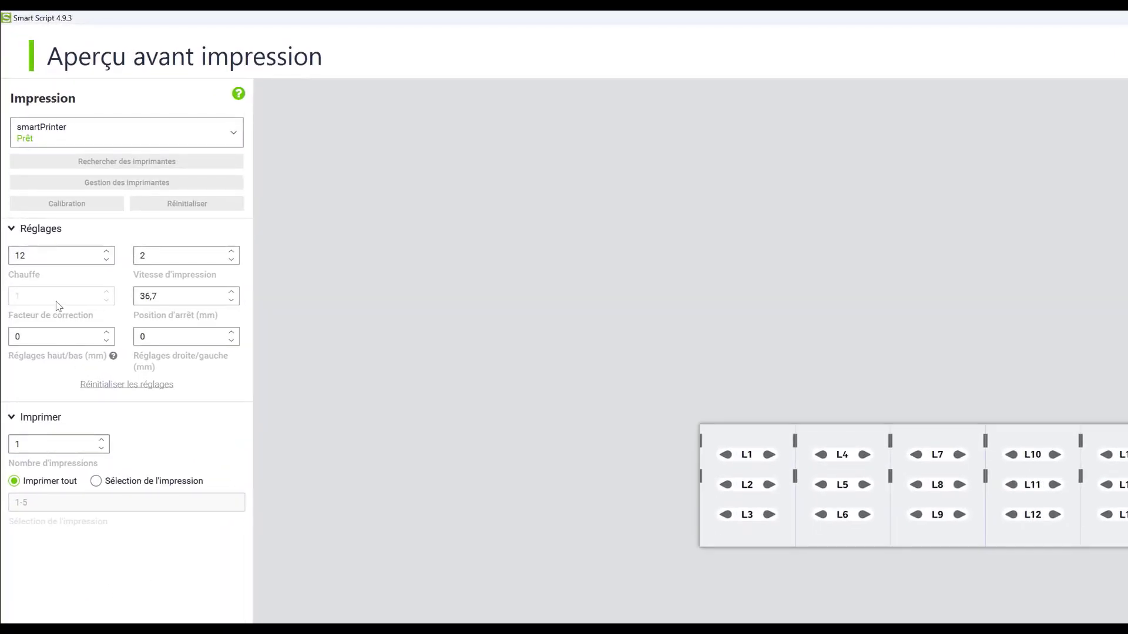
click(66, 207)
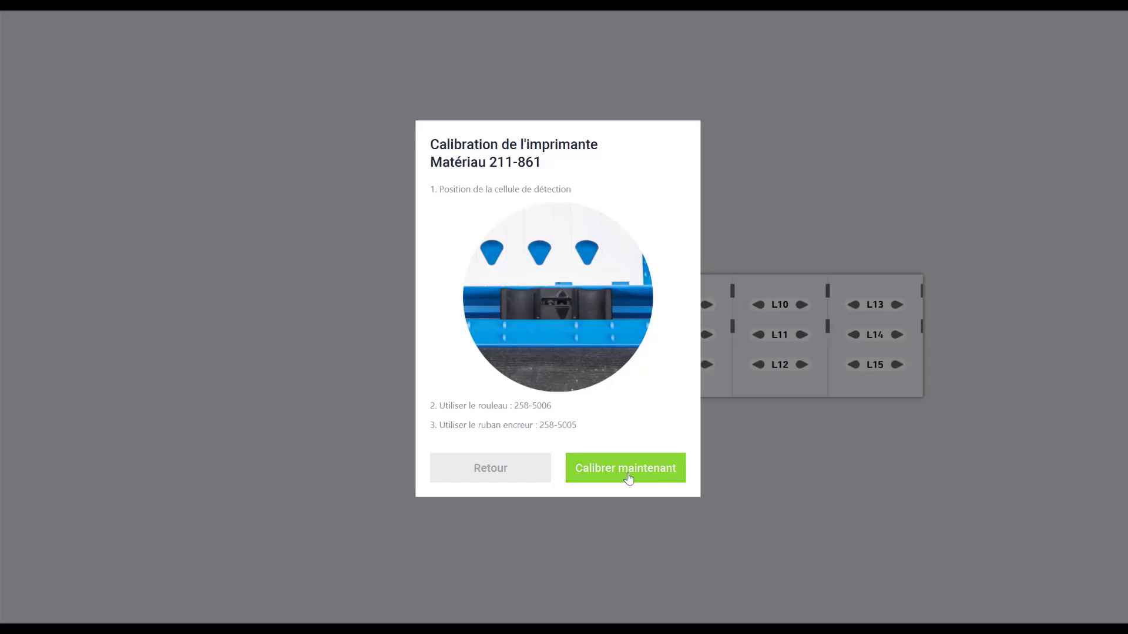
click(511, 469)
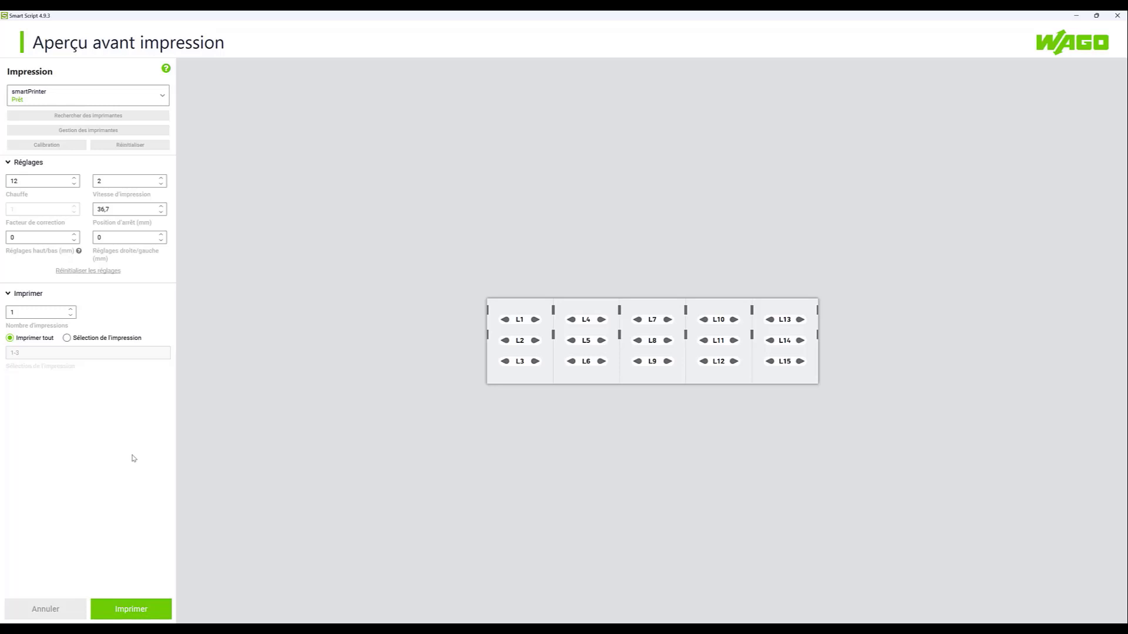
Examine the up/down and right/left print offset settings with their help, and leave the print preview without printing.
drag(29, 237, 4, 236)
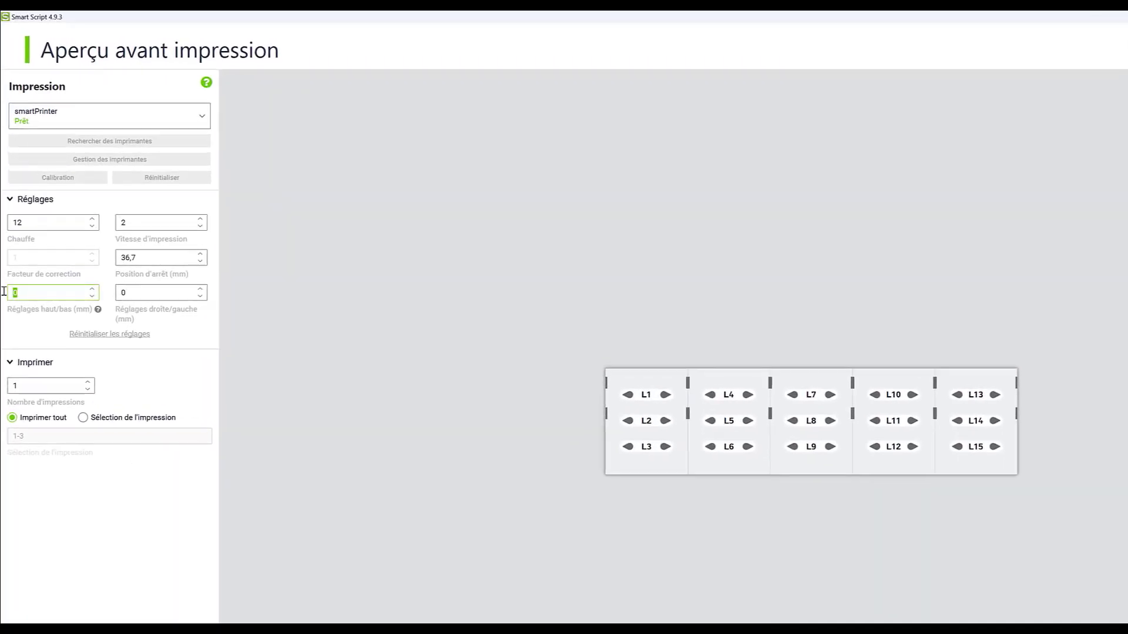
drag(130, 291, 113, 290)
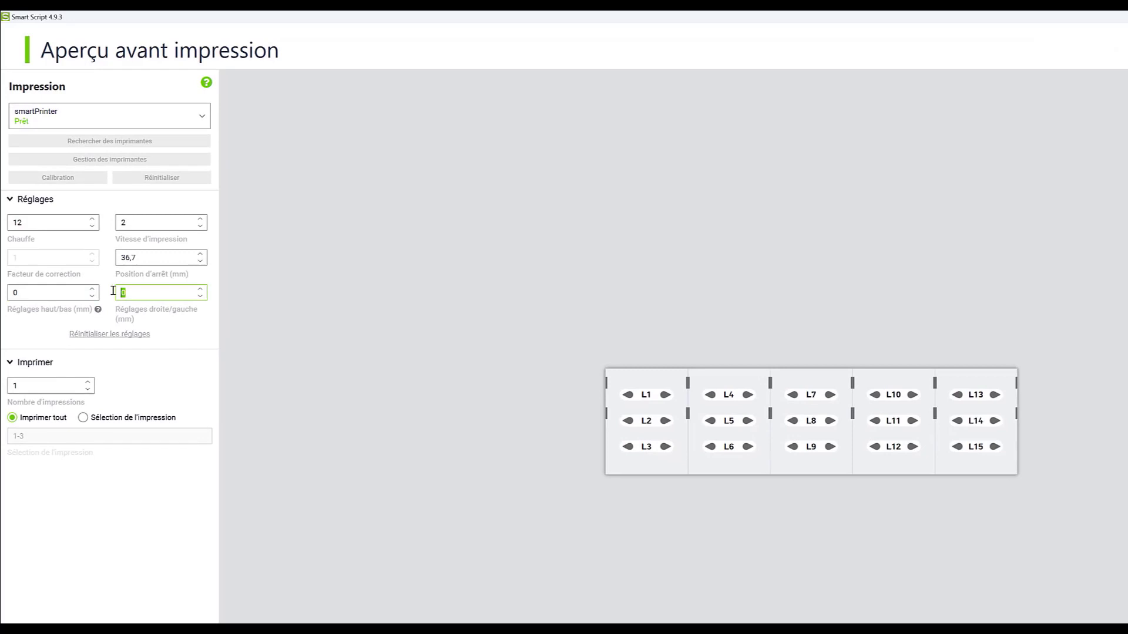
click(98, 310)
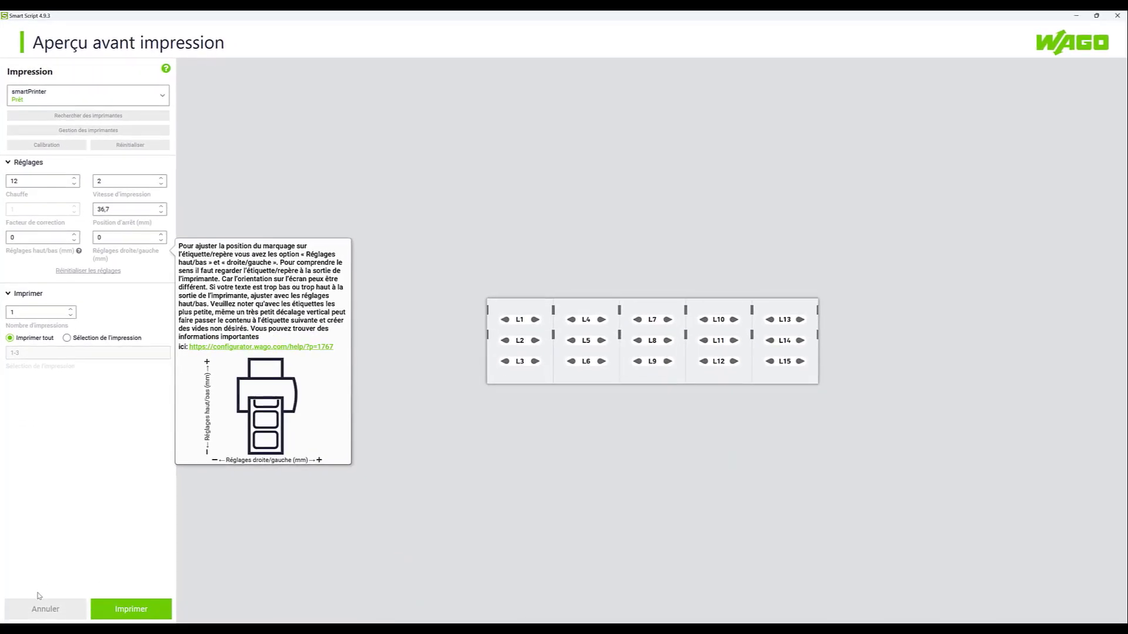
click(31, 609)
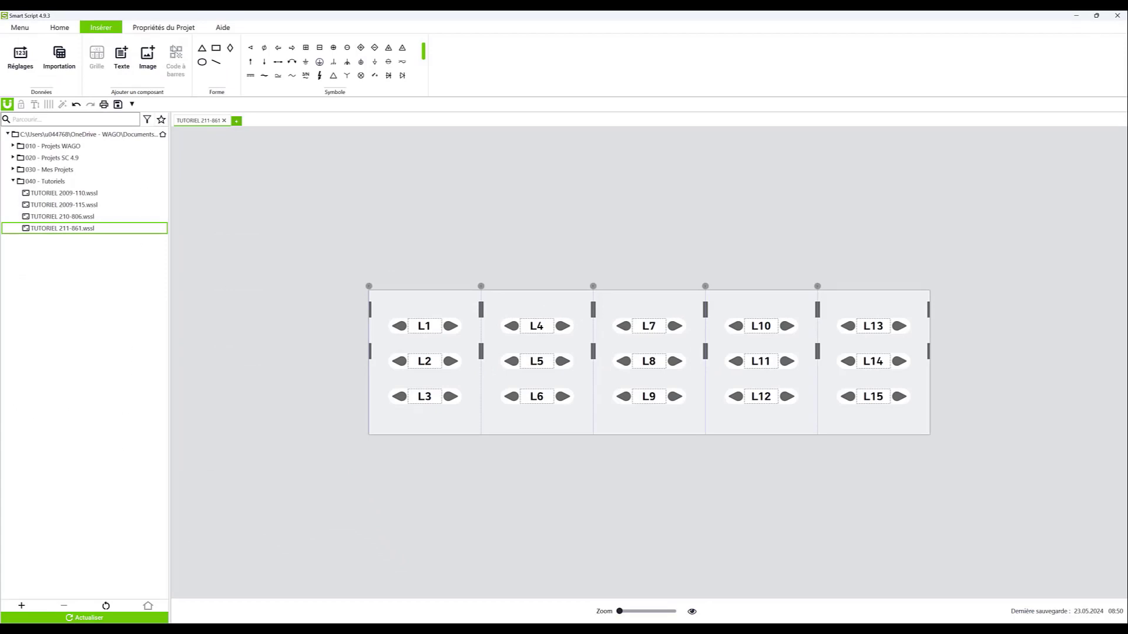
Try the vertical working direction in the project properties, and return the strip to horizontal.
click(174, 30)
click(161, 76)
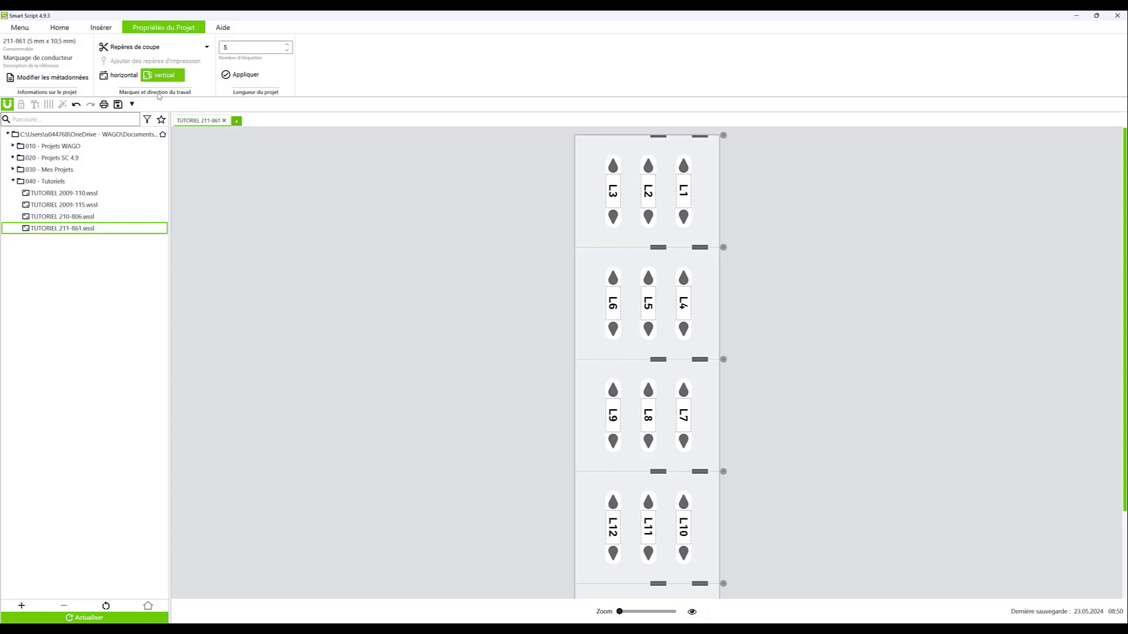
click(118, 76)
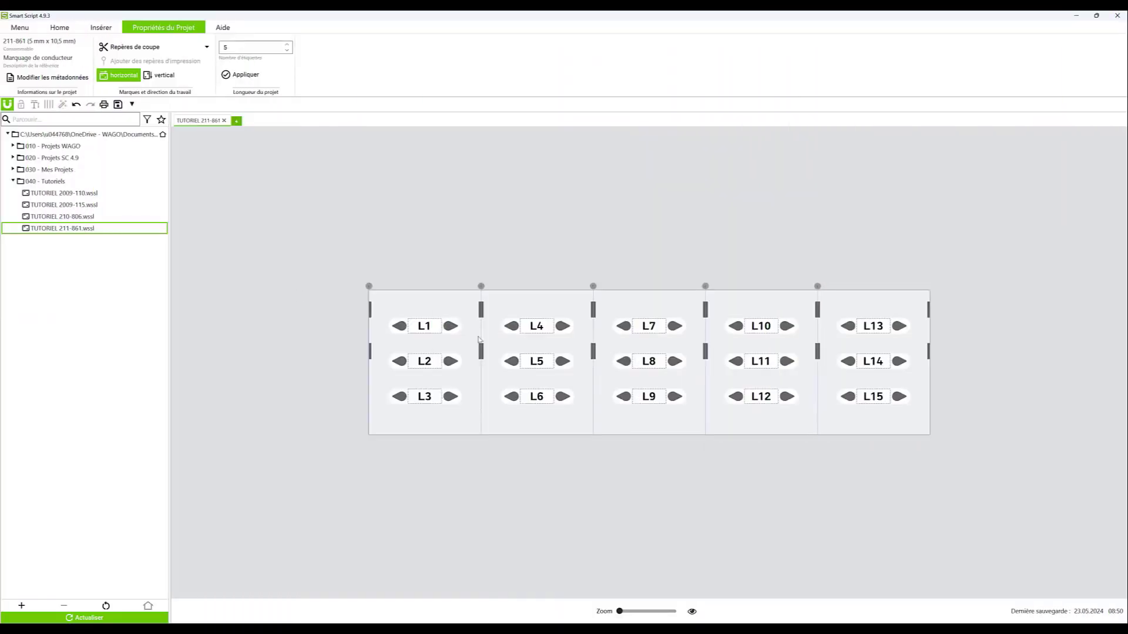
Add a copy of the L13 to L15 segment at the end of the strip.
click(851, 303)
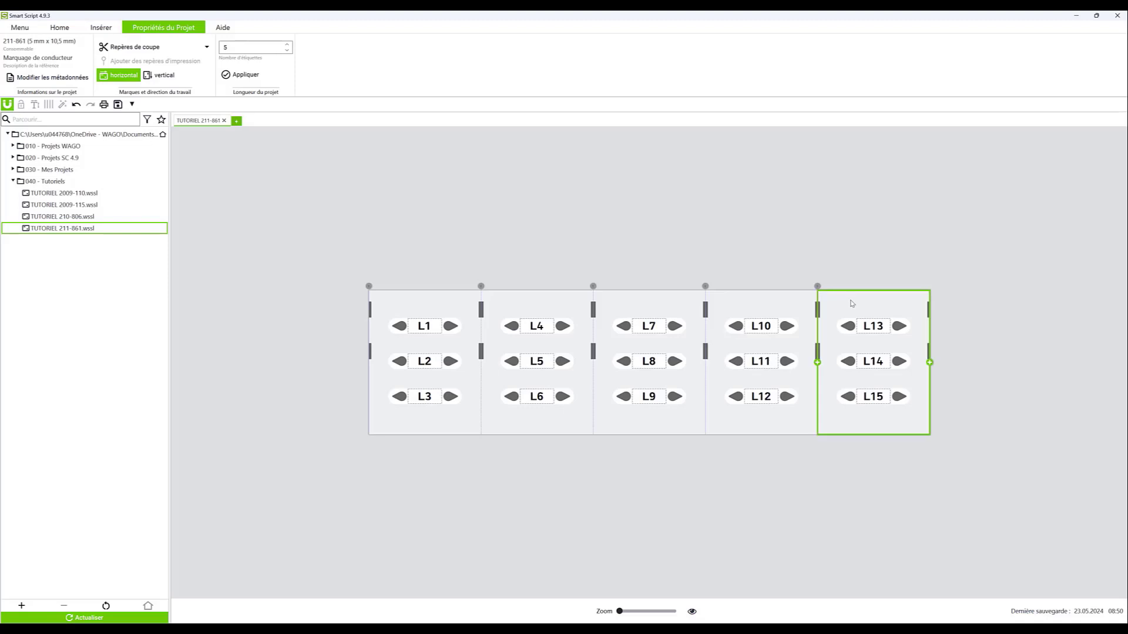
click(930, 363)
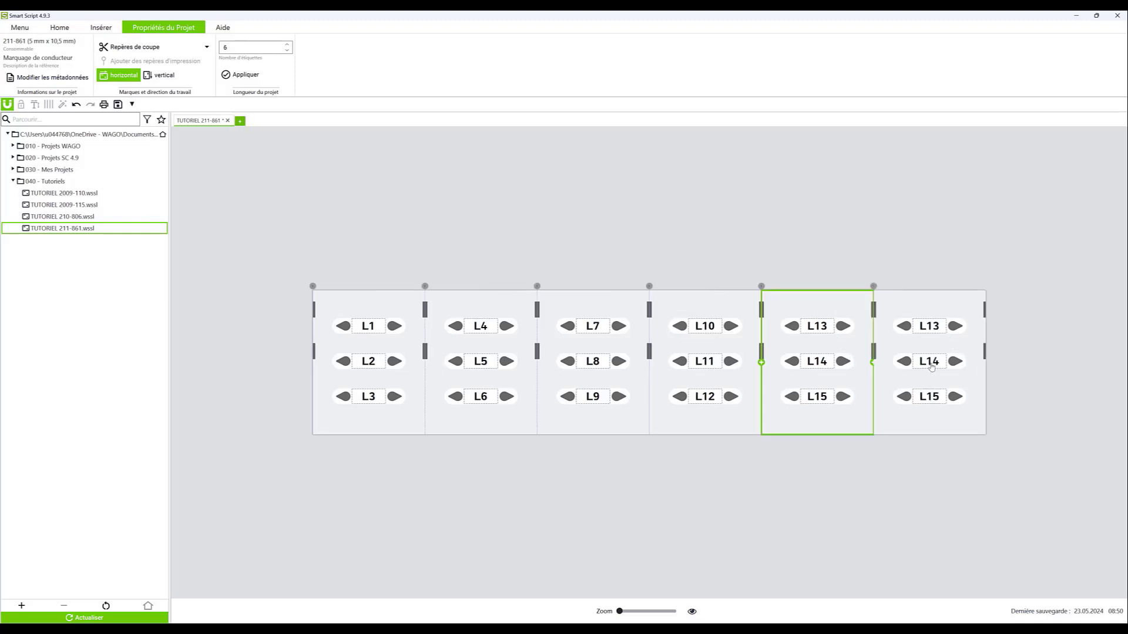
Renumber the copied L13 to L15 labels in the last segment from 100.1 to 100.12, with automatic strip extension.
drag(1011, 261, 904, 415)
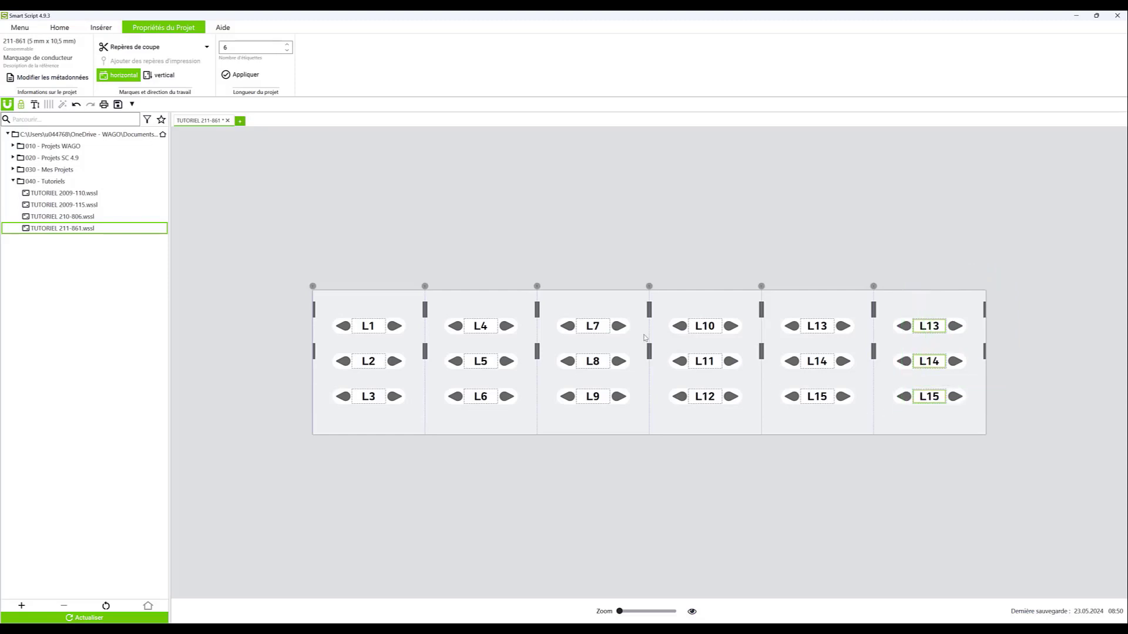
click(101, 27)
click(25, 58)
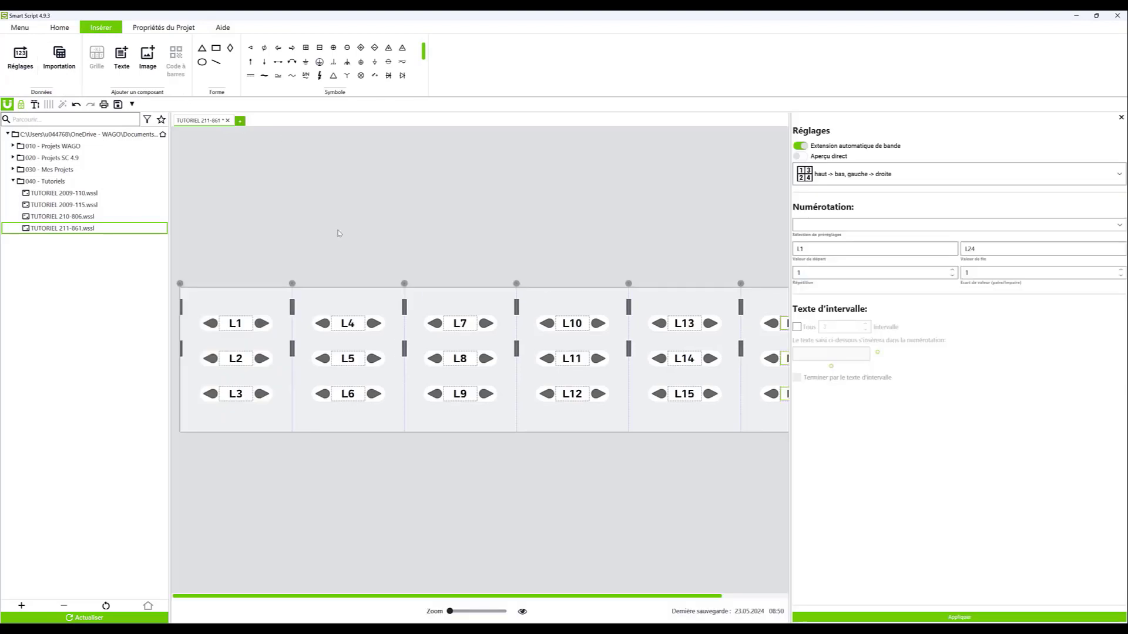
scroll(573, 598, right, 3)
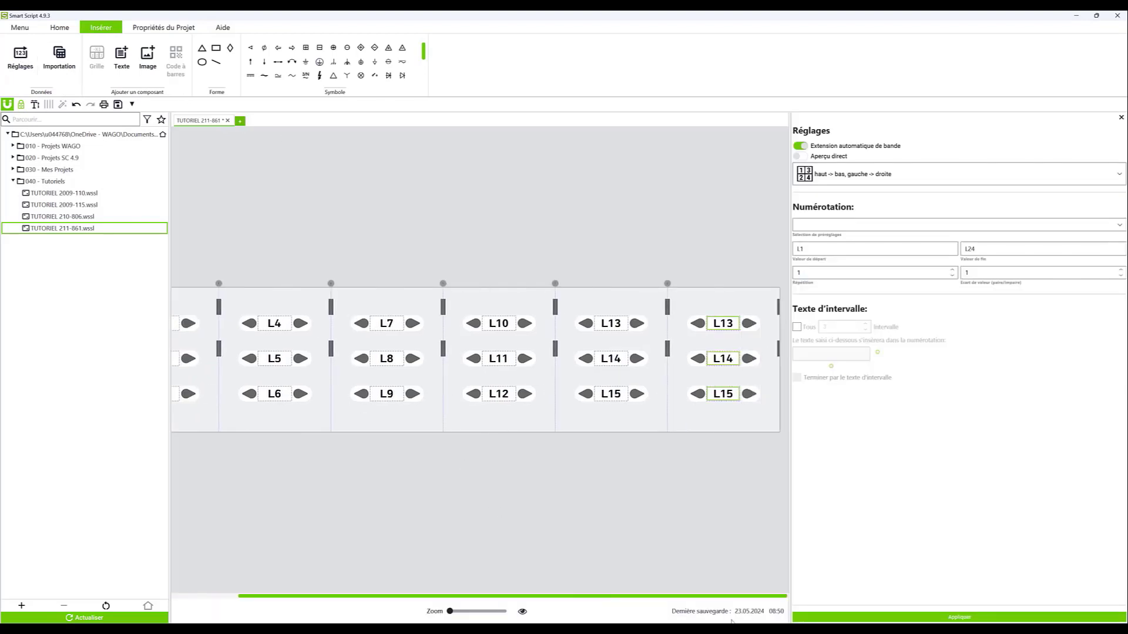
drag(811, 249, 781, 249)
text(100.1)
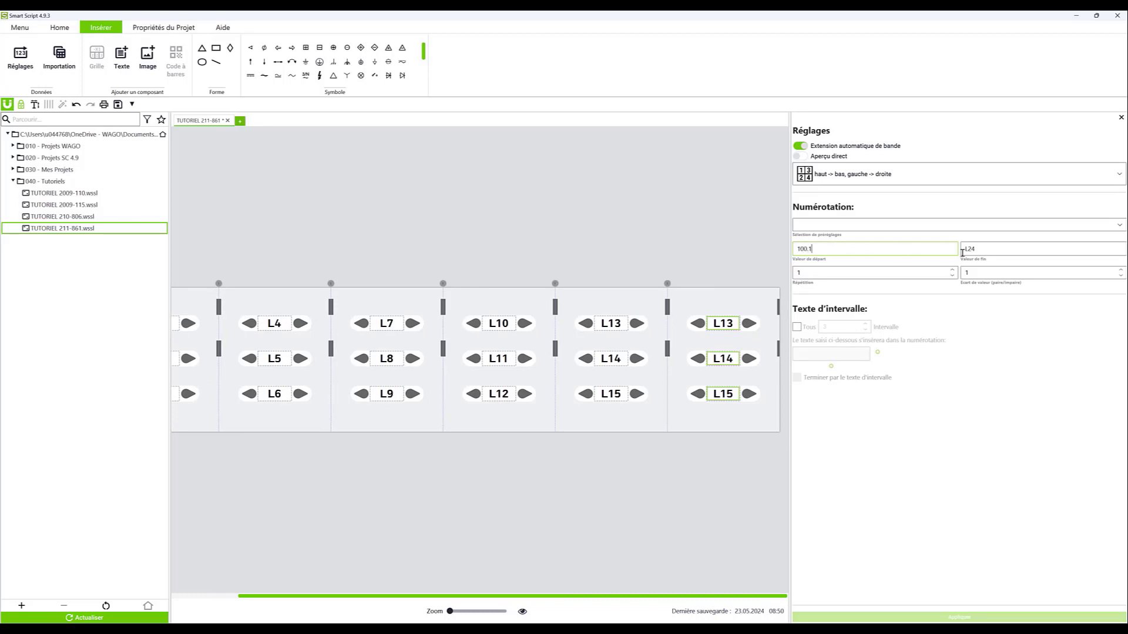
drag(982, 249, 935, 249)
text(100.12)
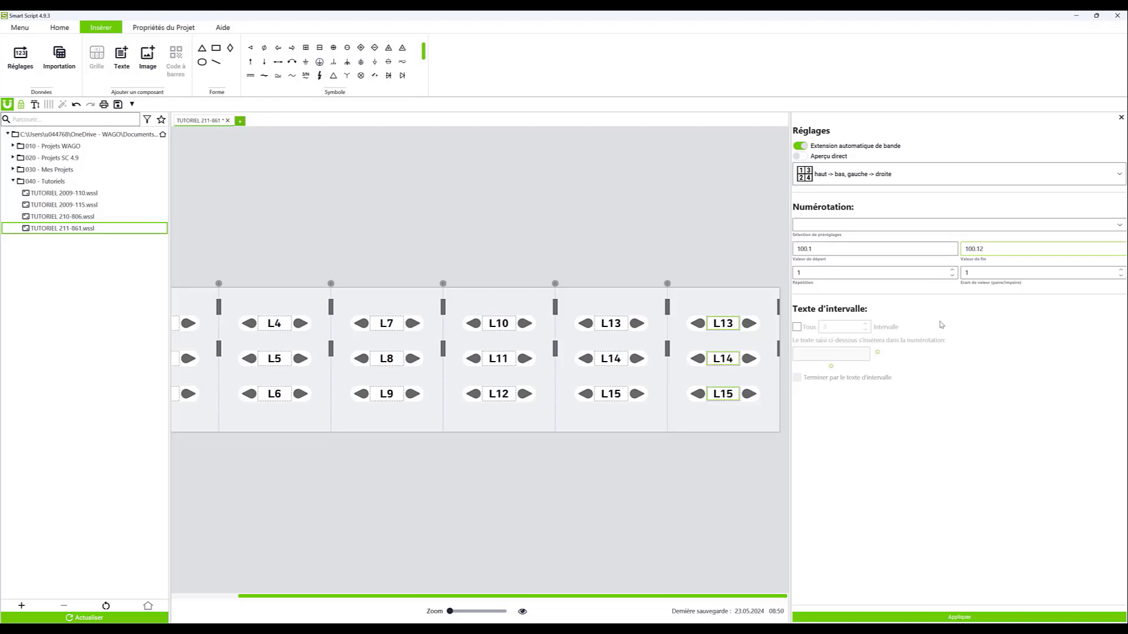
click(961, 617)
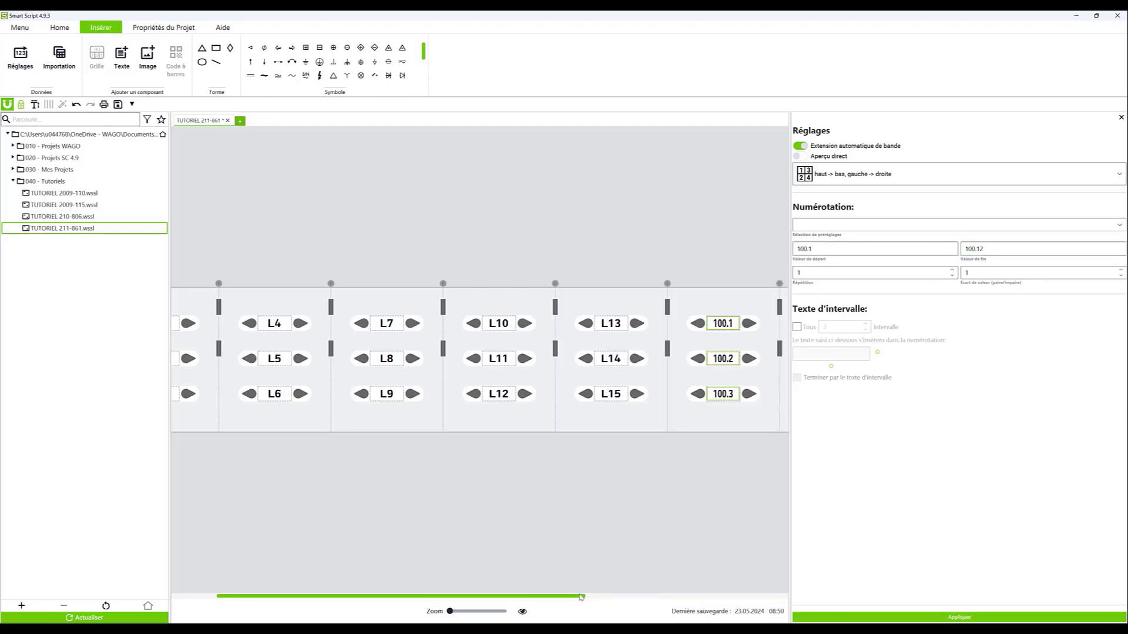
drag(561, 597, 803, 613)
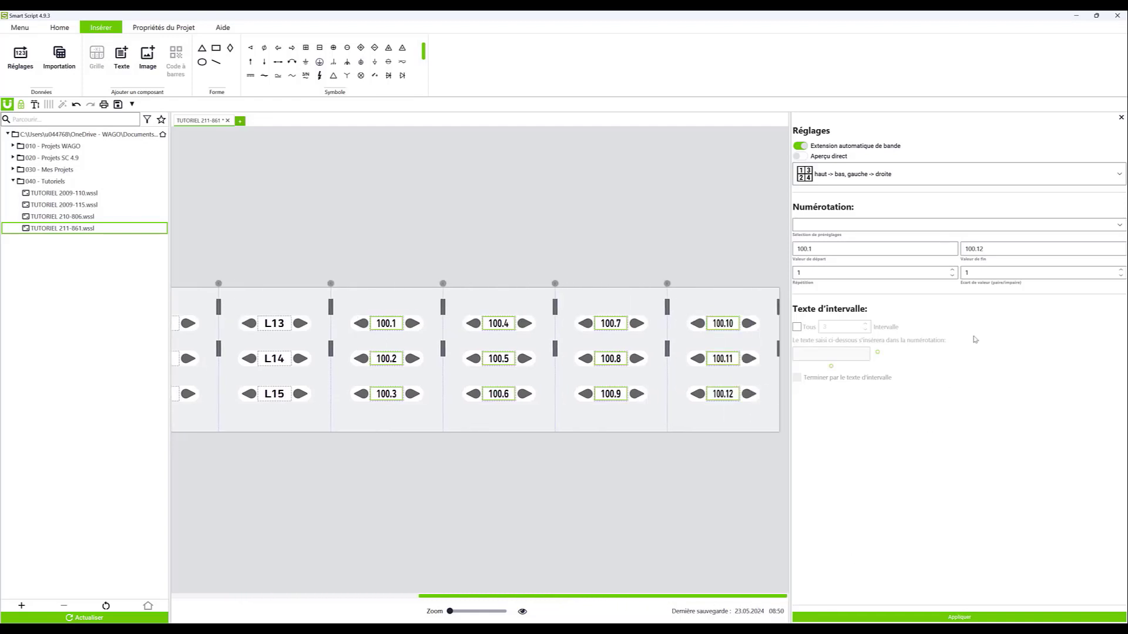
click(1120, 119)
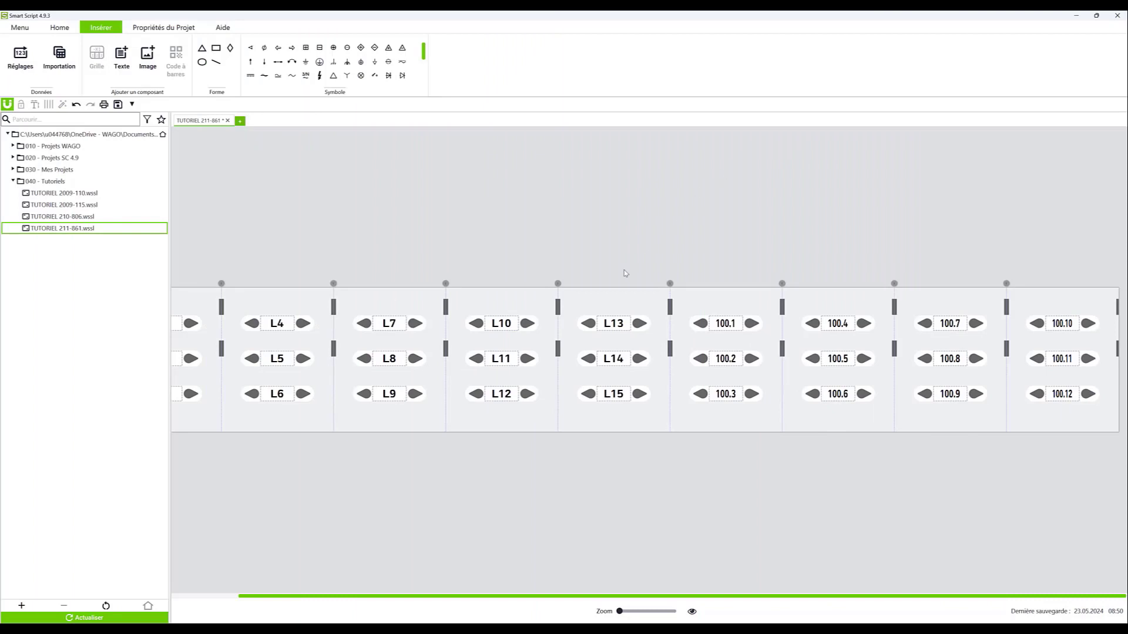
Compare the horizontal text scaling of label L13 with that of label 100.1.
click(616, 326)
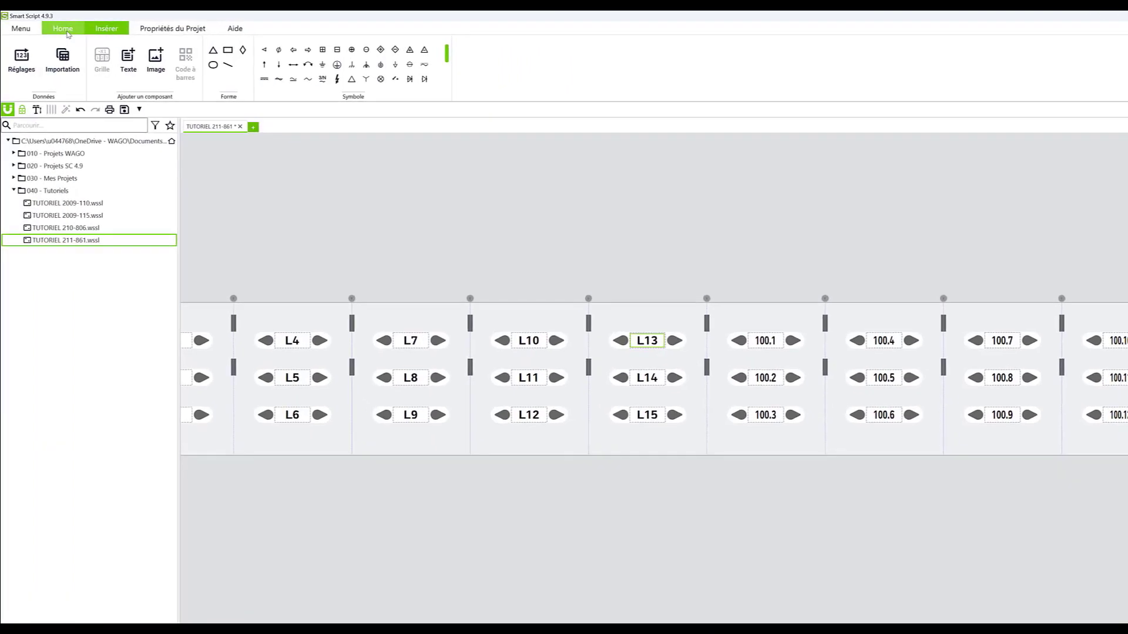
click(65, 32)
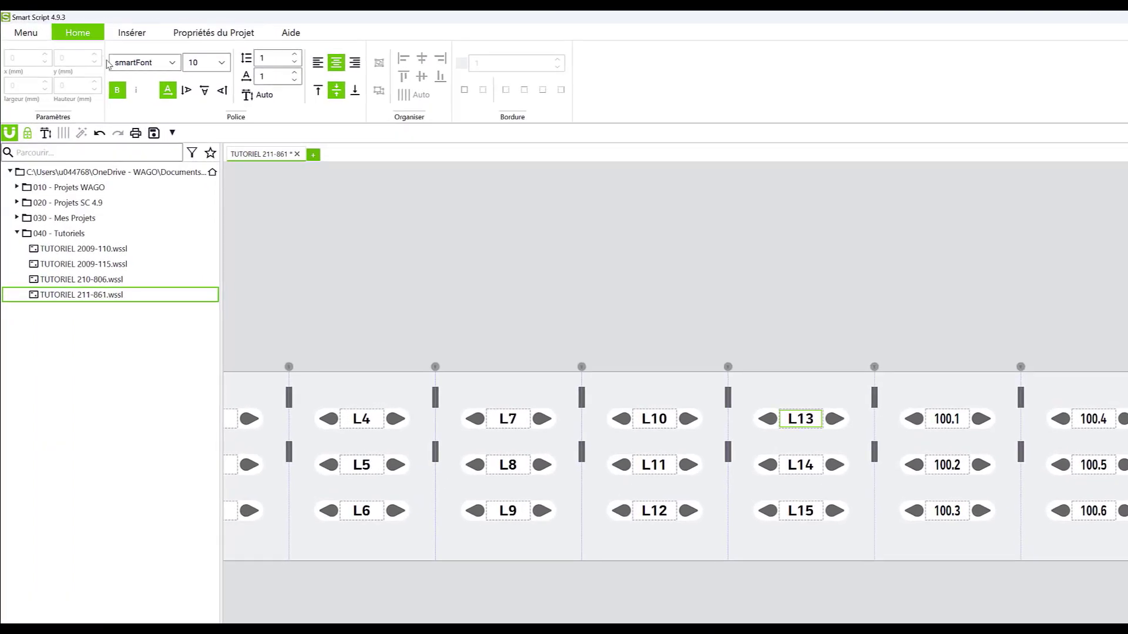
click(264, 76)
click(944, 428)
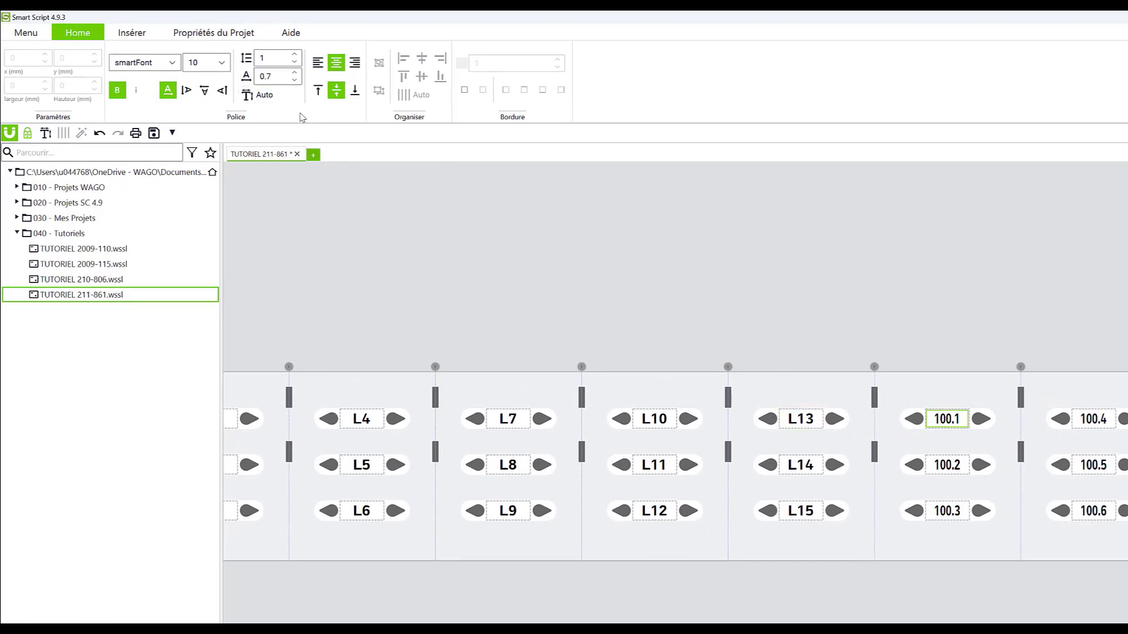
click(274, 77)
click(645, 259)
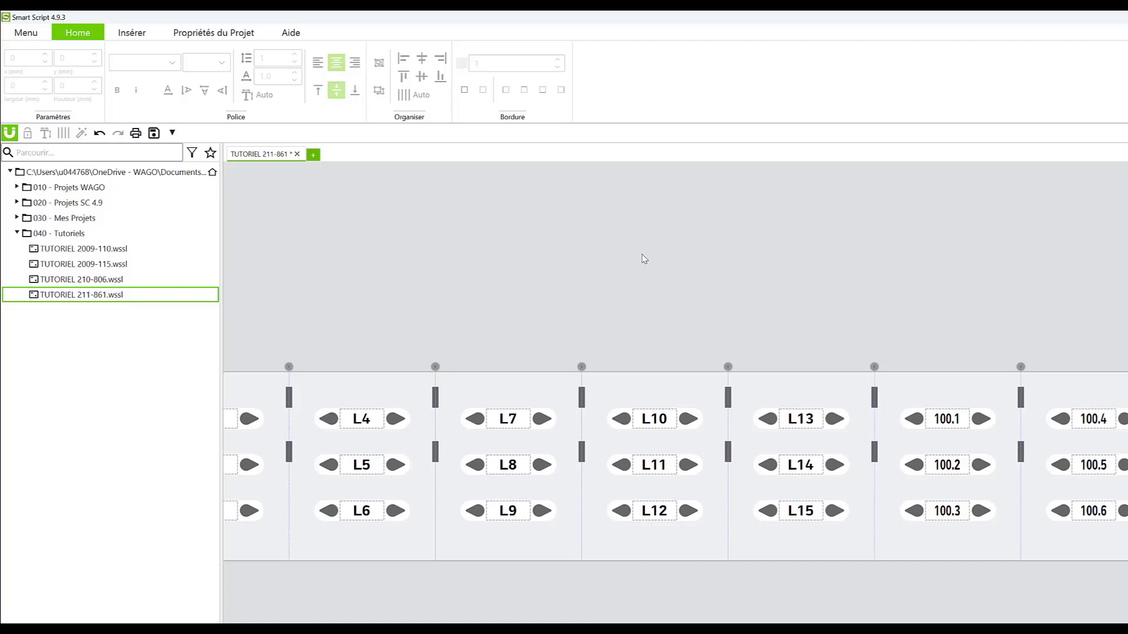
Select all labels on the strip and set their horizontal text scaling to 1.0.
key(ctrl+Tab)
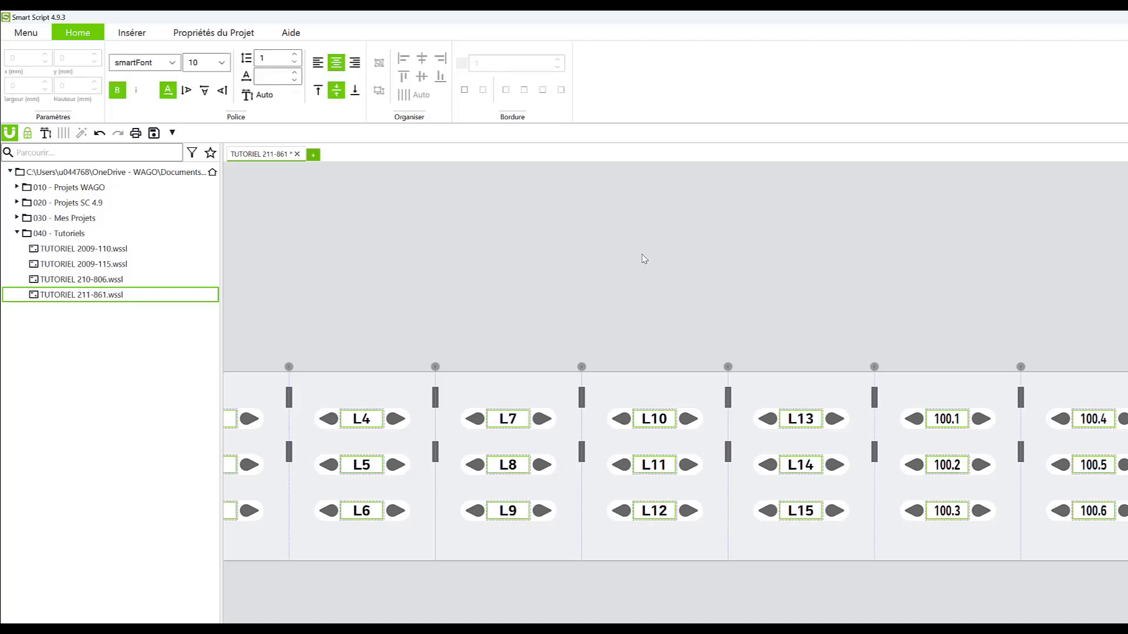
click(276, 76)
text(,01)
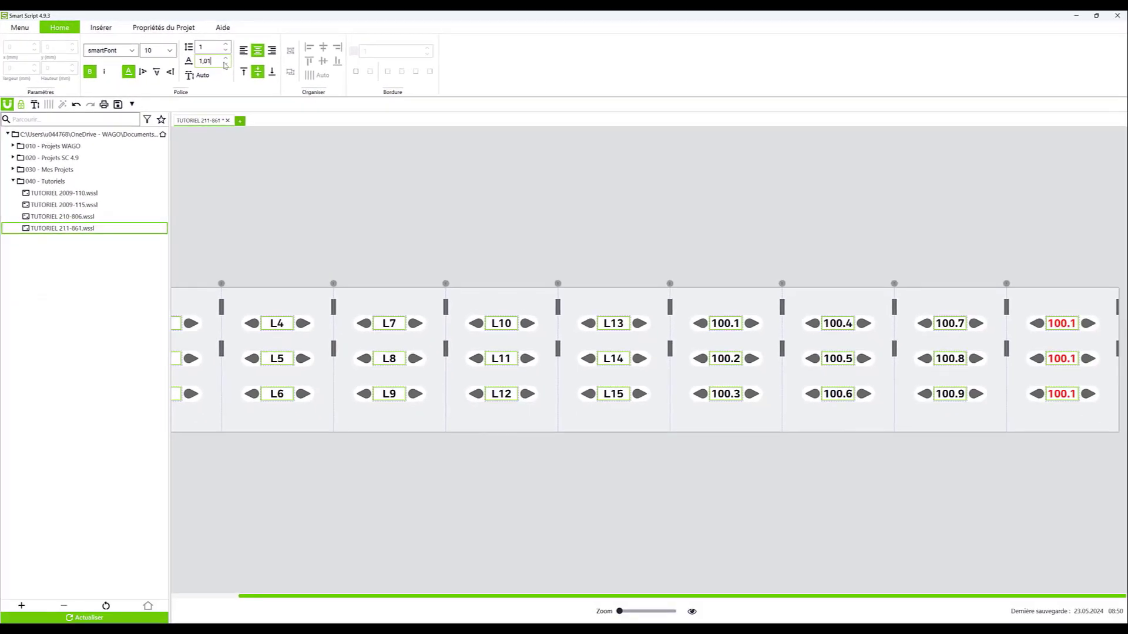
click(225, 65)
Set the font size of all labels to 9 and check the text along the whole strip.
click(168, 52)
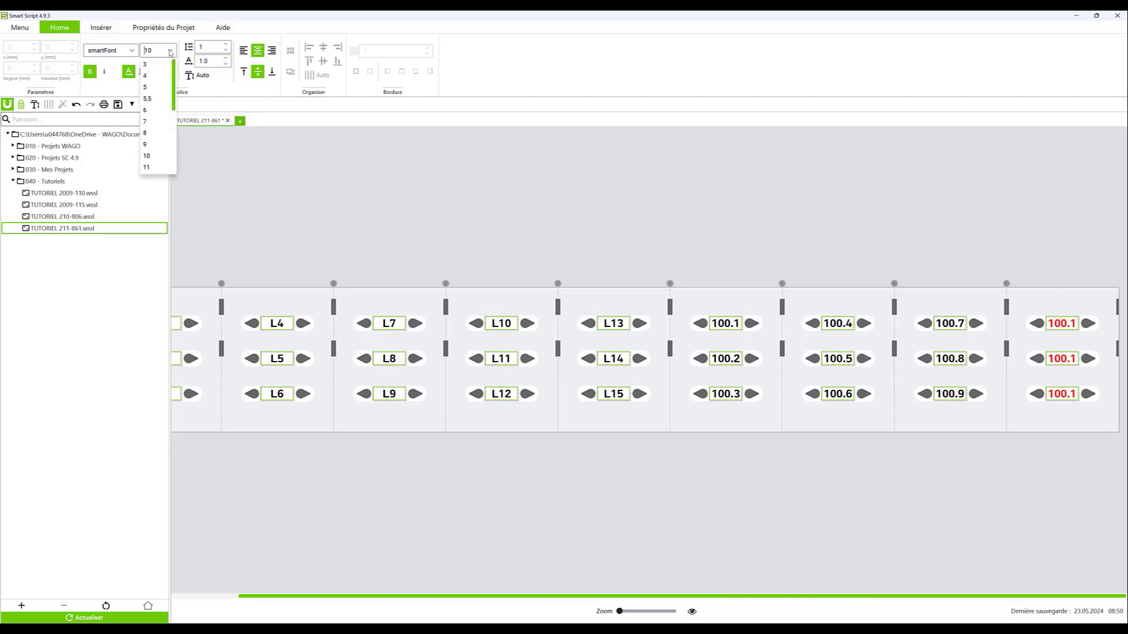
click(153, 144)
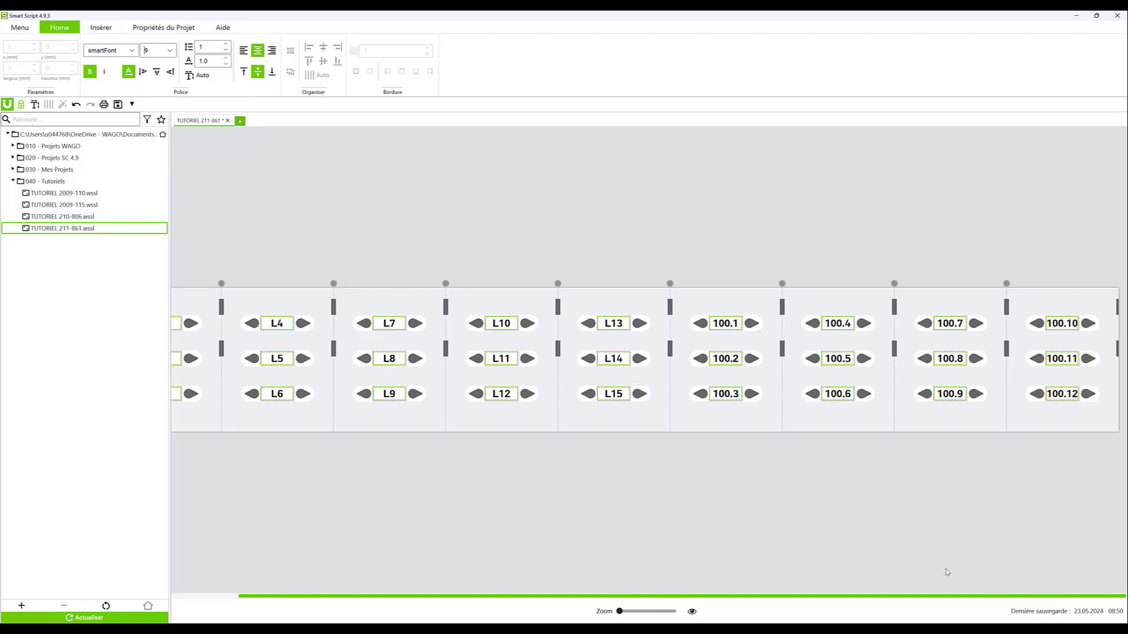
drag(972, 599, 789, 597)
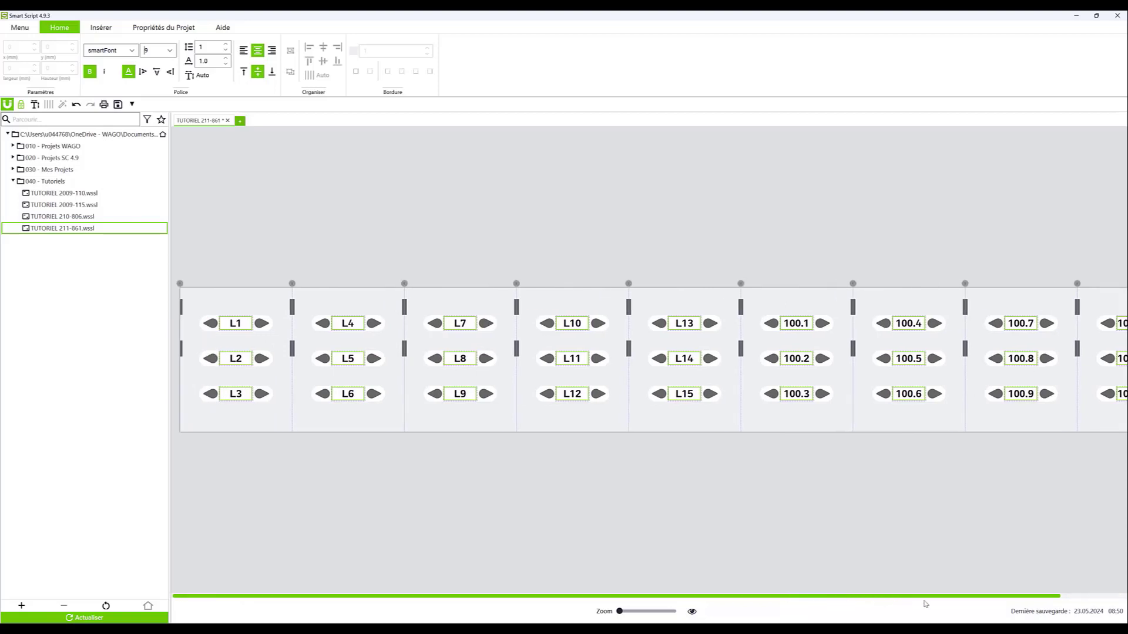
drag(927, 604, 1089, 601)
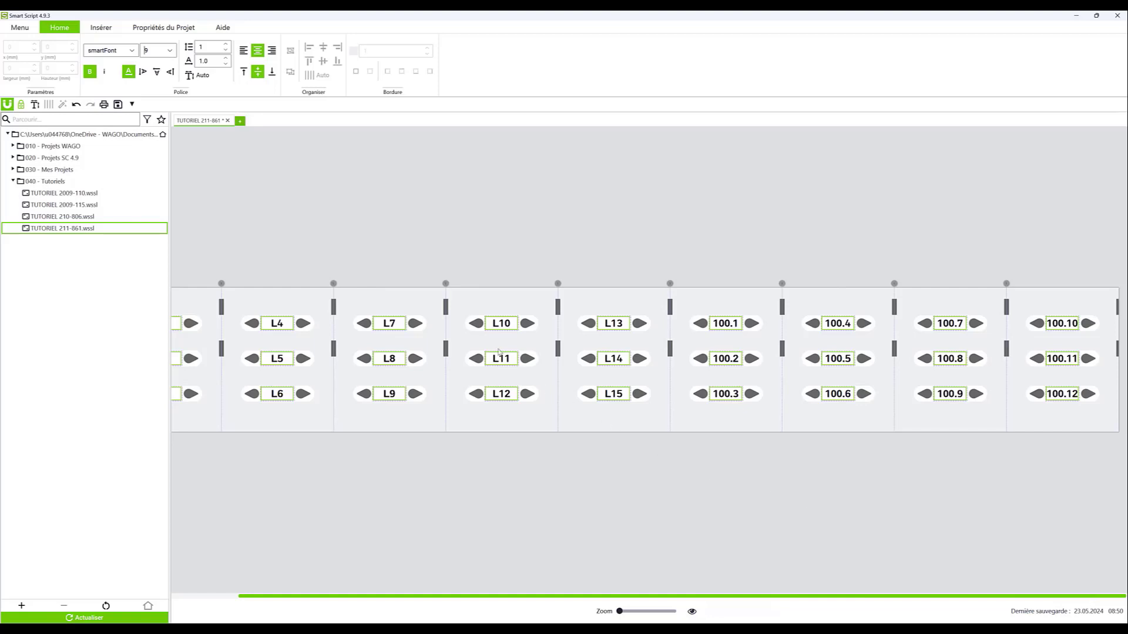
Set the font size of all labels to 11 and deselect them.
click(171, 53)
click(155, 170)
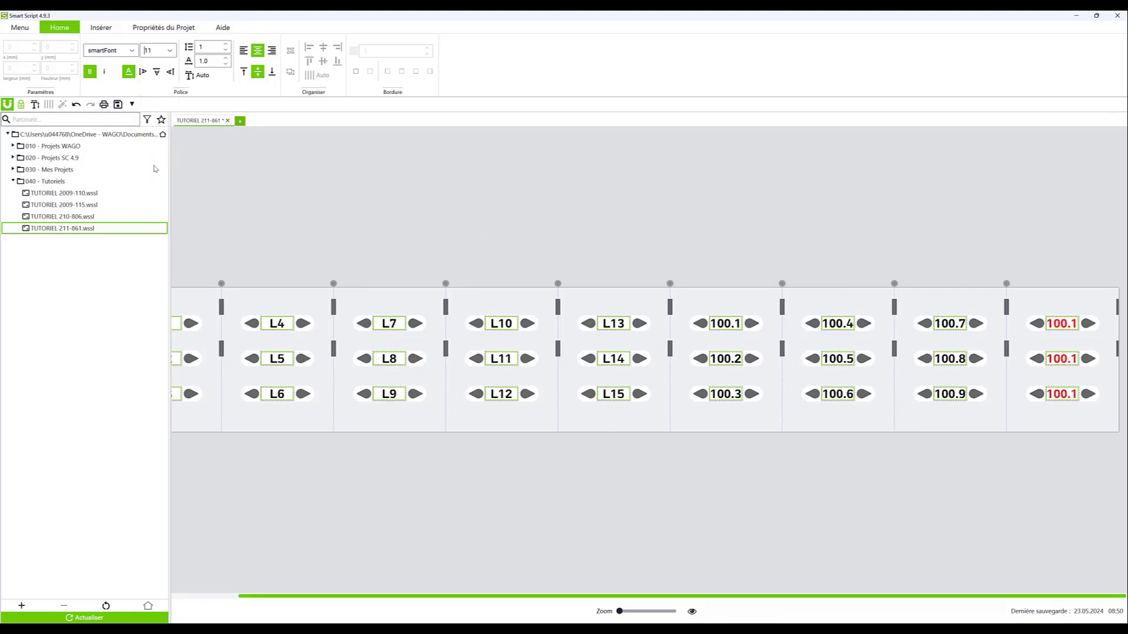
click(854, 232)
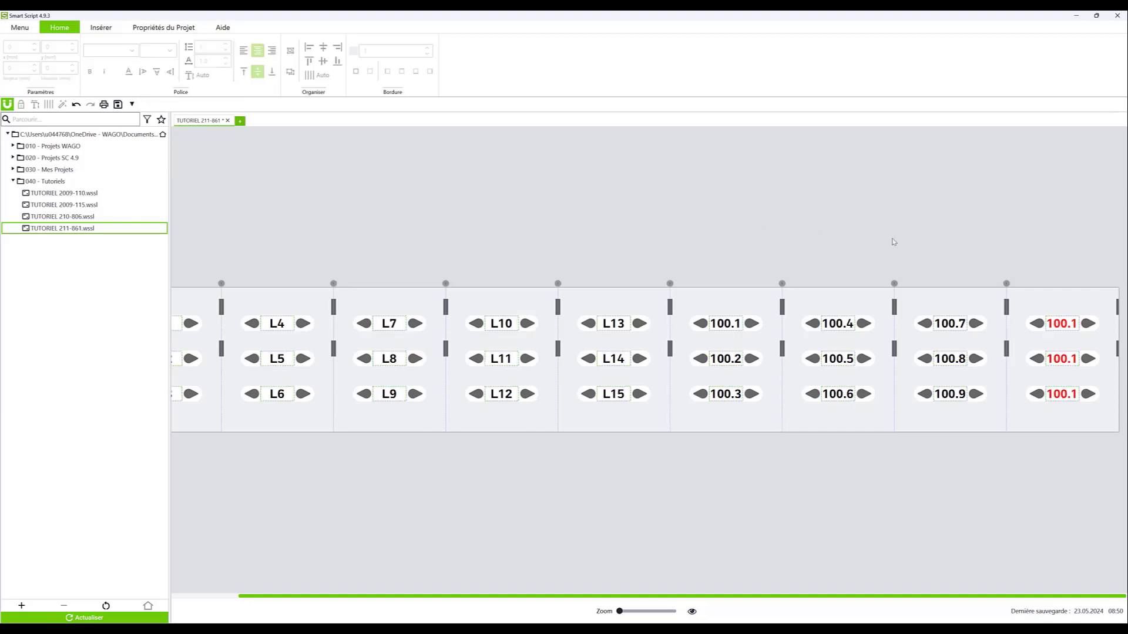
Auto-fit the last segment's three labels, set their horizontal text scaling to 0,5 and raise it by two increments.
drag(1061, 286, 1079, 442)
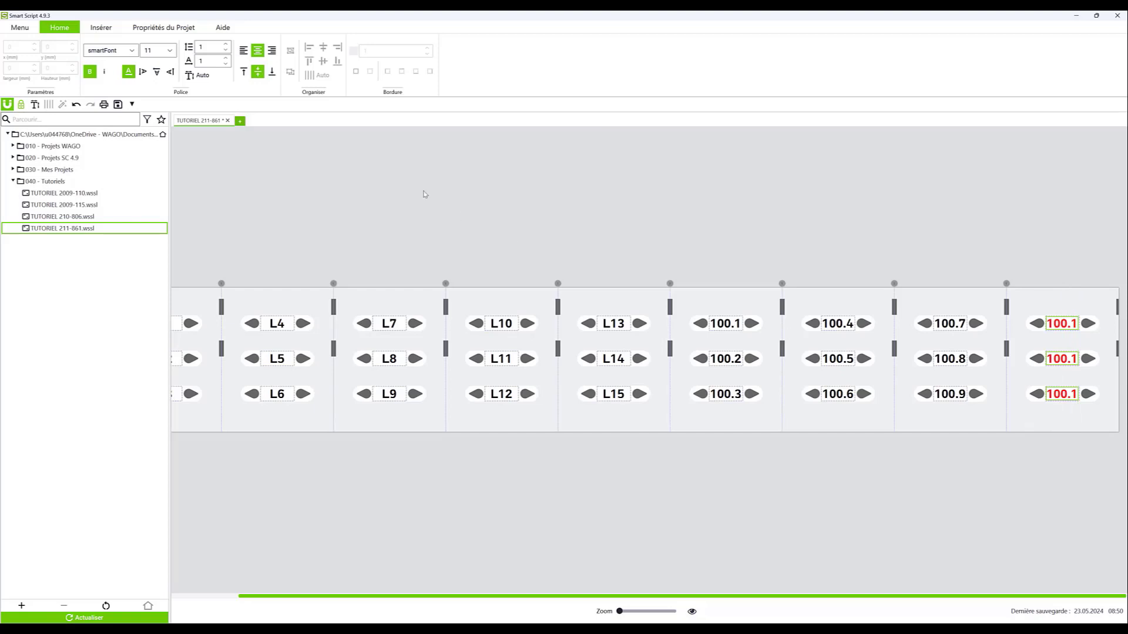
click(200, 76)
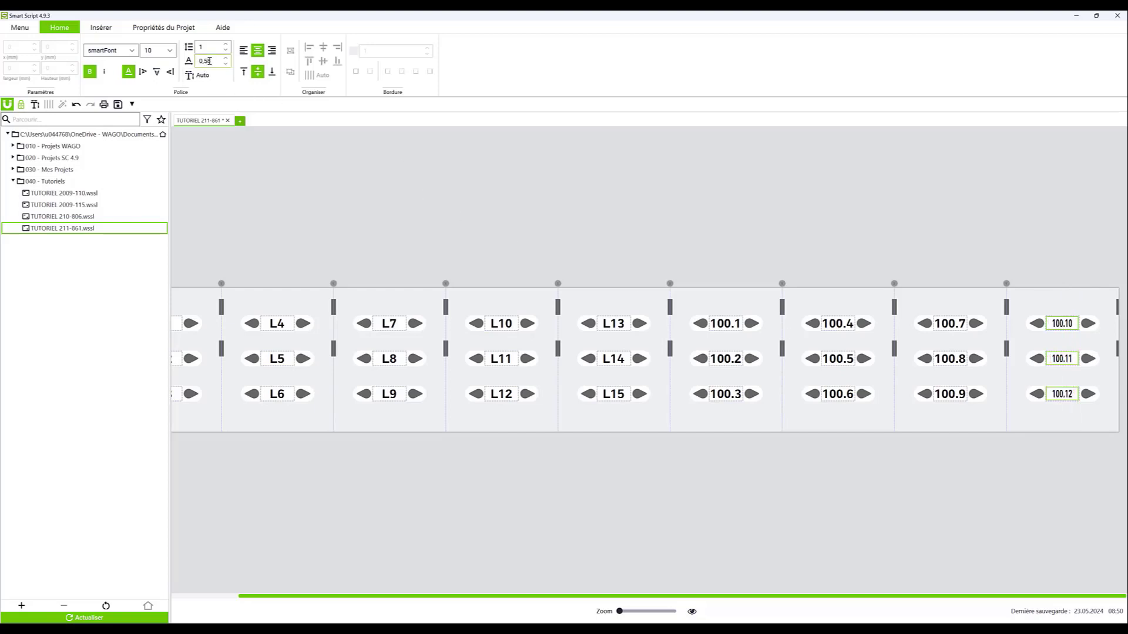
drag(210, 60, 195, 61)
text(0,5)
click(226, 59)
click(226, 59)
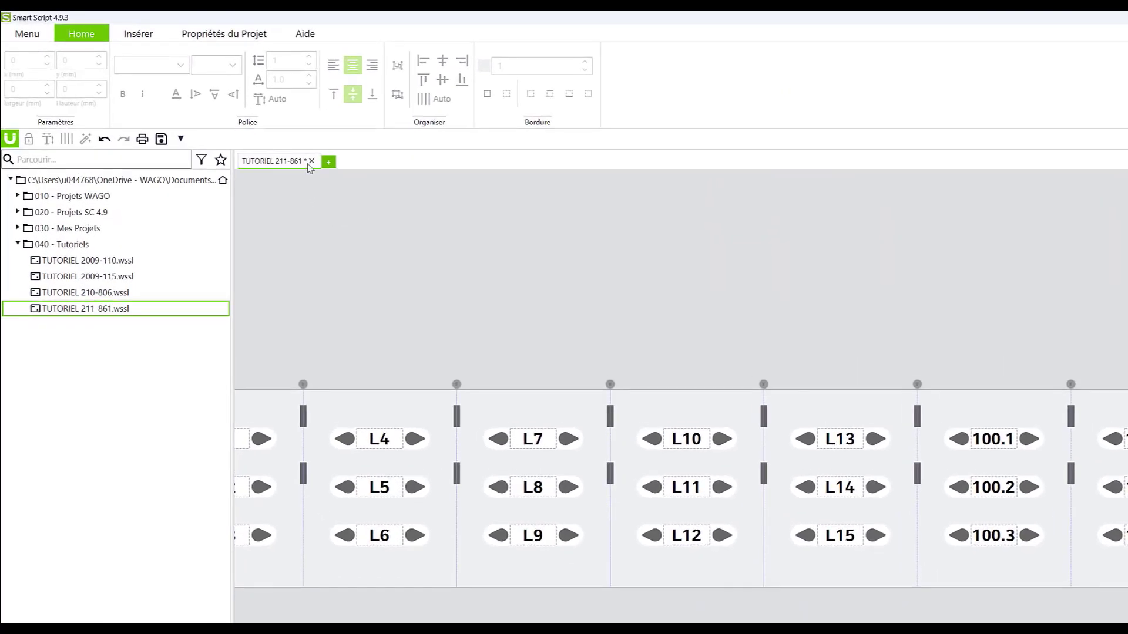
Close TUTORIEL 211-861 without saving and create a new project with the recently used material 211-861.
click(312, 162)
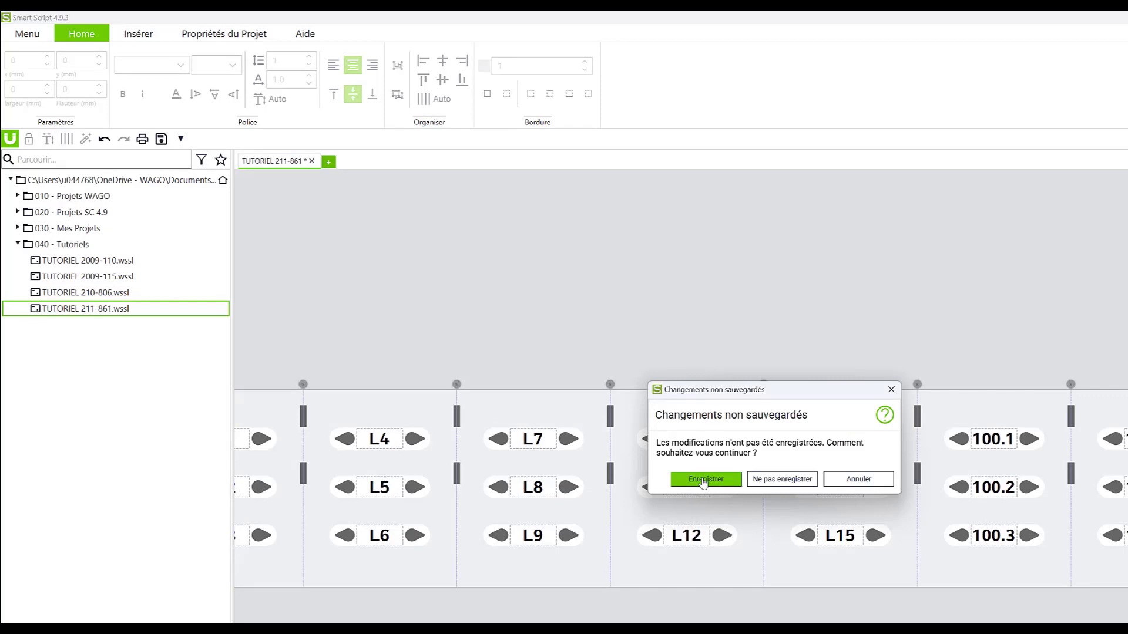
click(785, 480)
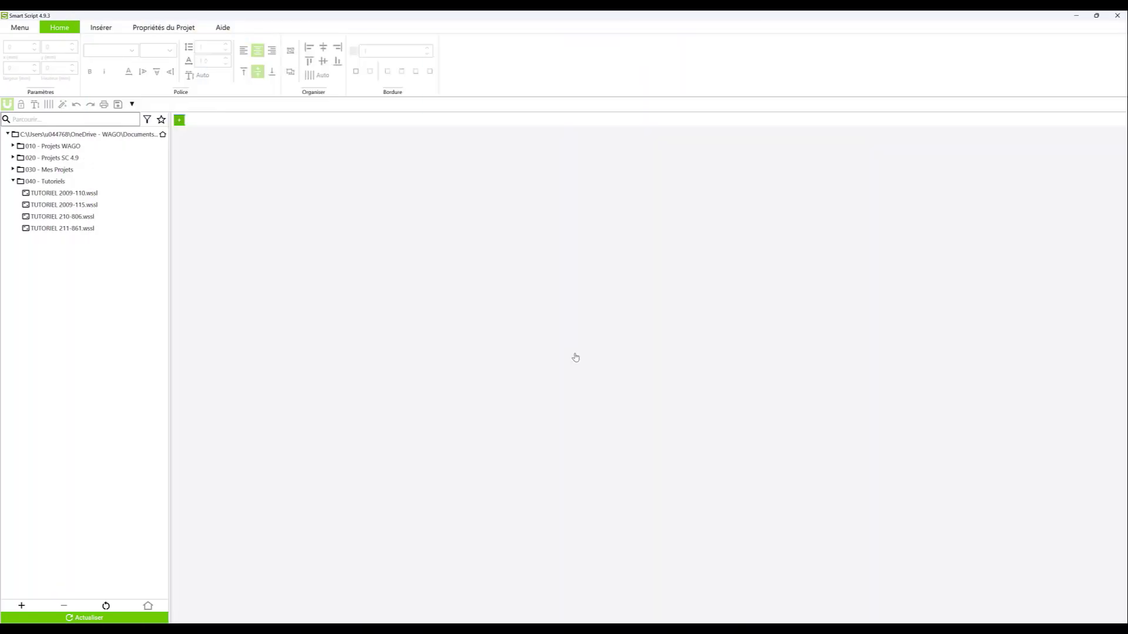
click(179, 120)
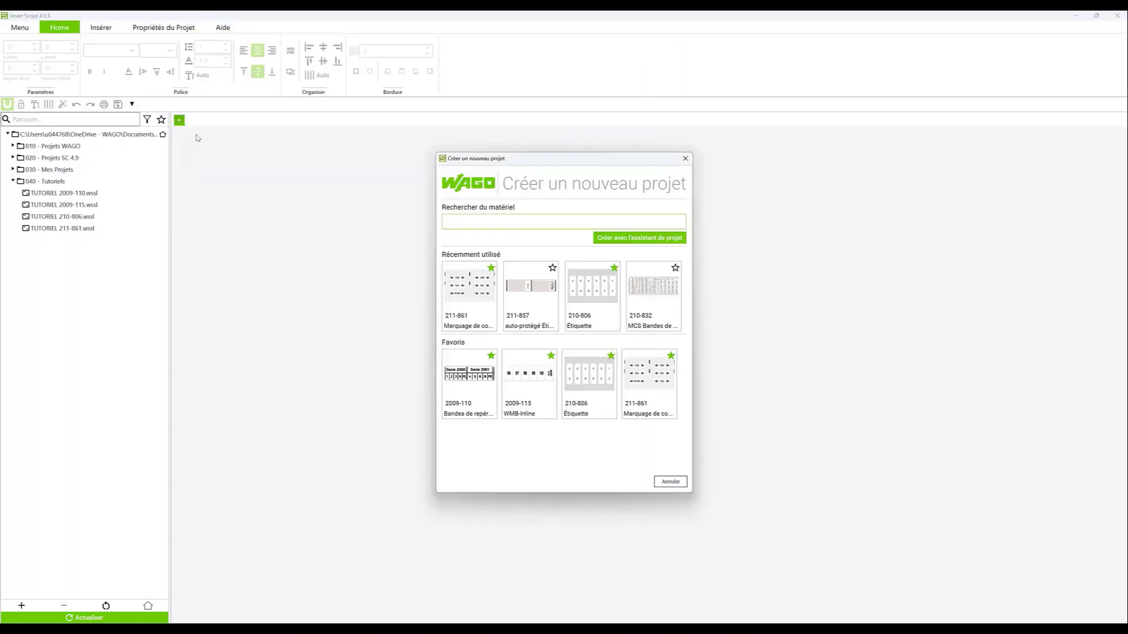
click(460, 292)
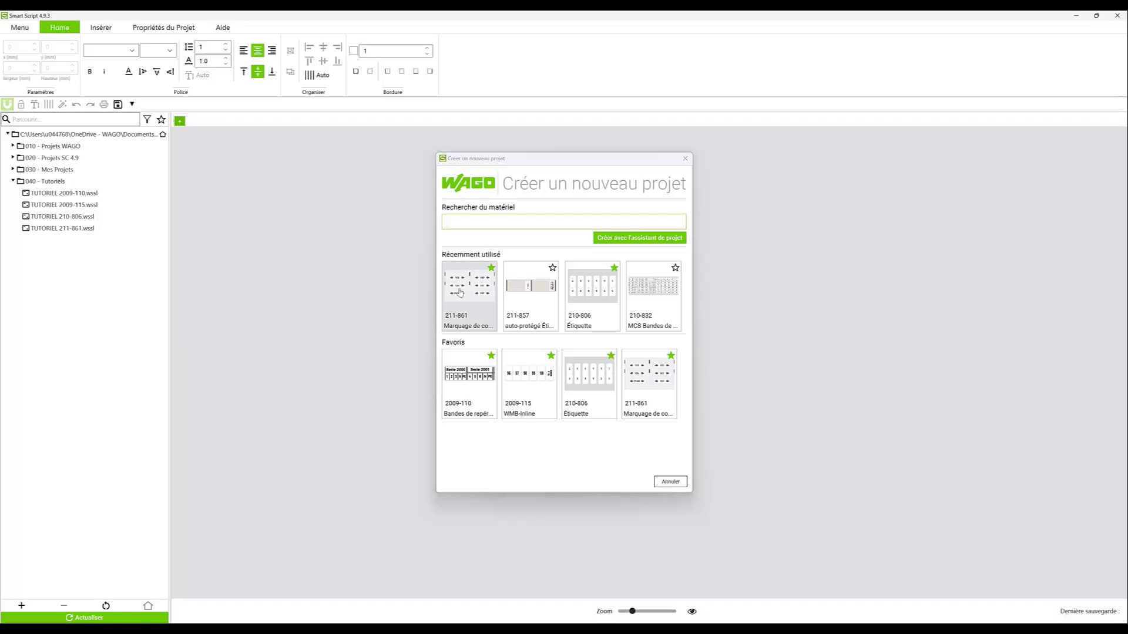
click(441, 249)
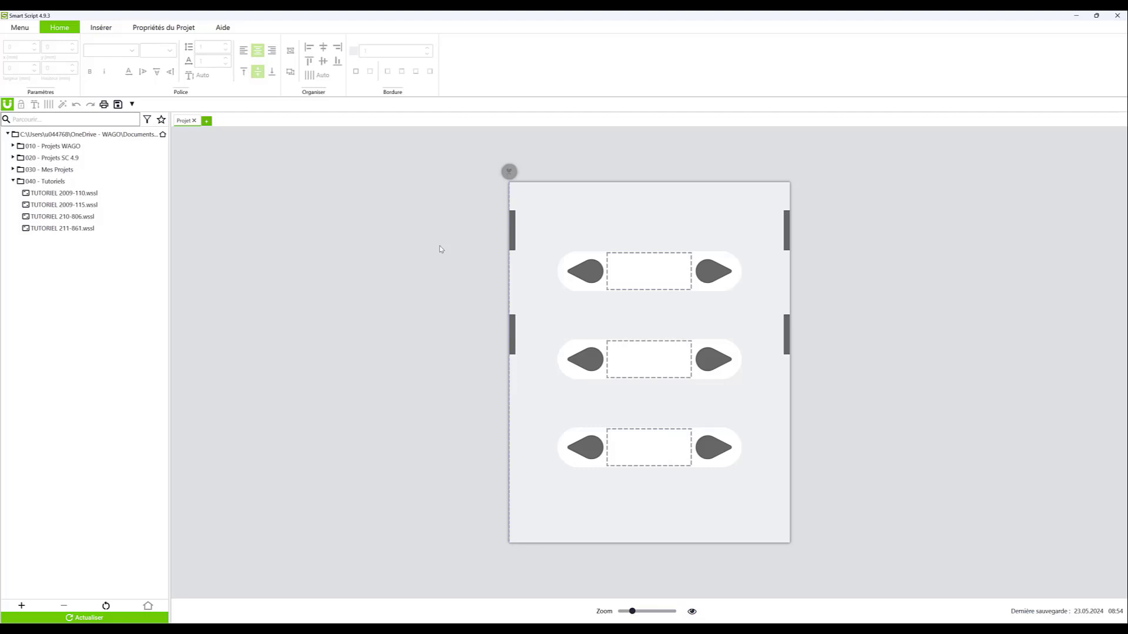
Fill the first segment's three labels with L1, 100.1 and L3.
click(642, 277)
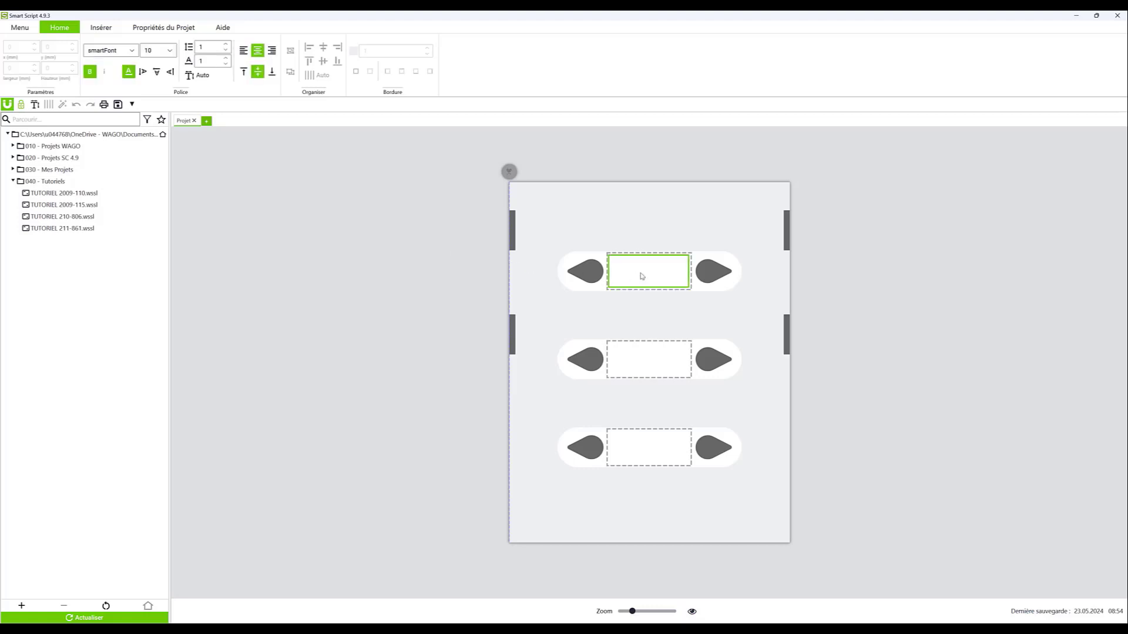
text(L1)
key(Tab)
text(100.)
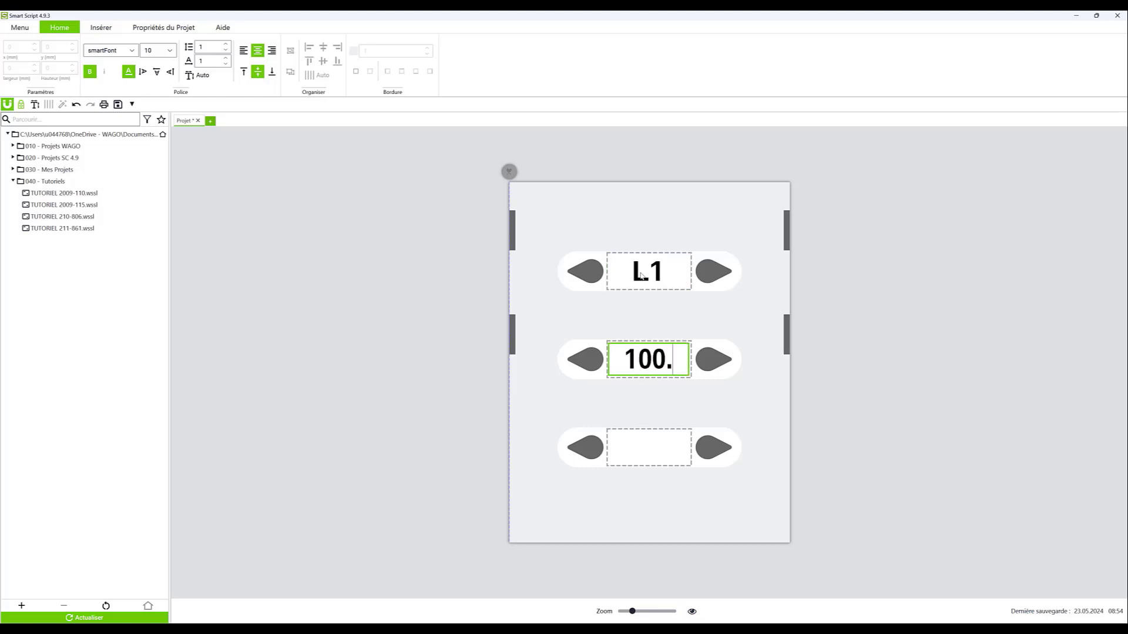
text(1)
key(Tab)
text(L3)
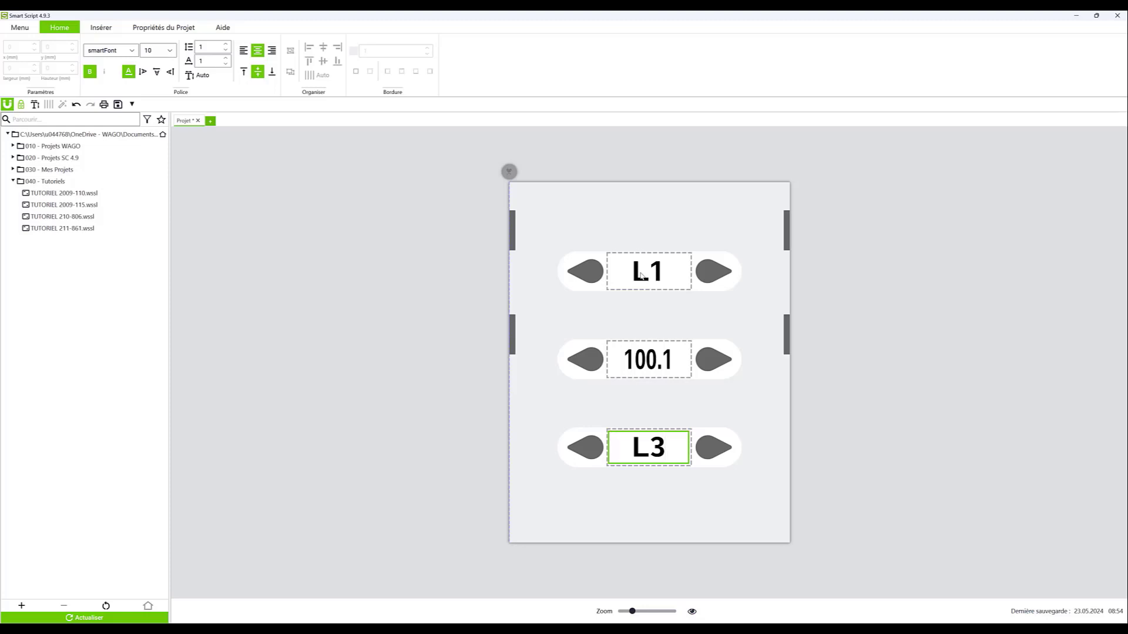
Add a second segment as a copy of the first and change its labels to L6, 204 and 206.
key(ctrl+Tab)
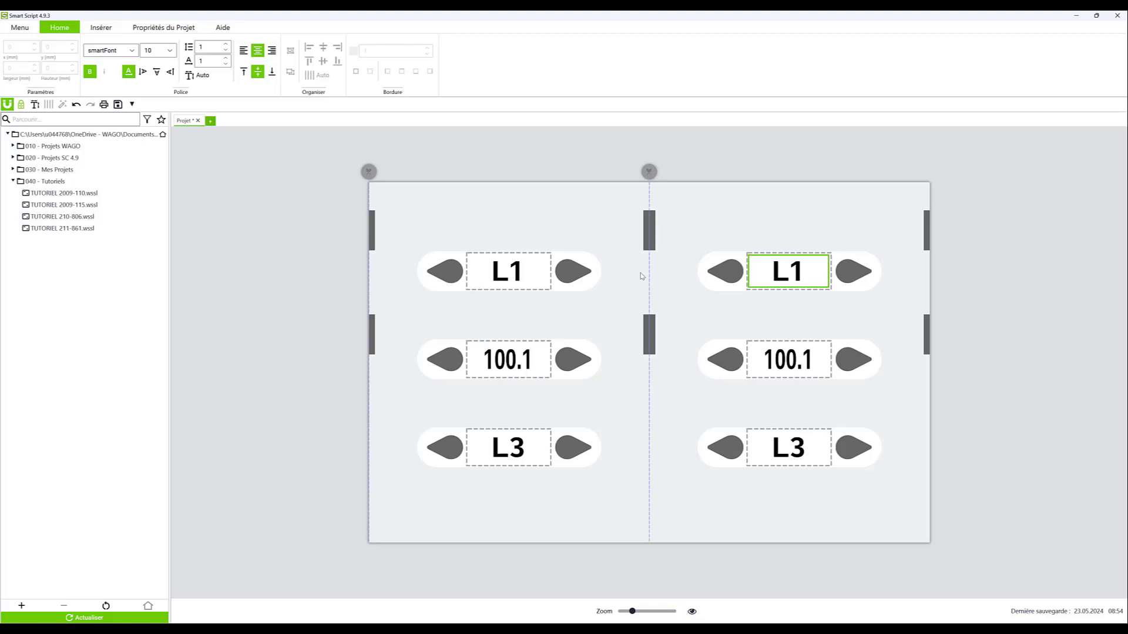
key(BackSpace)
text(6)
key(Tab)
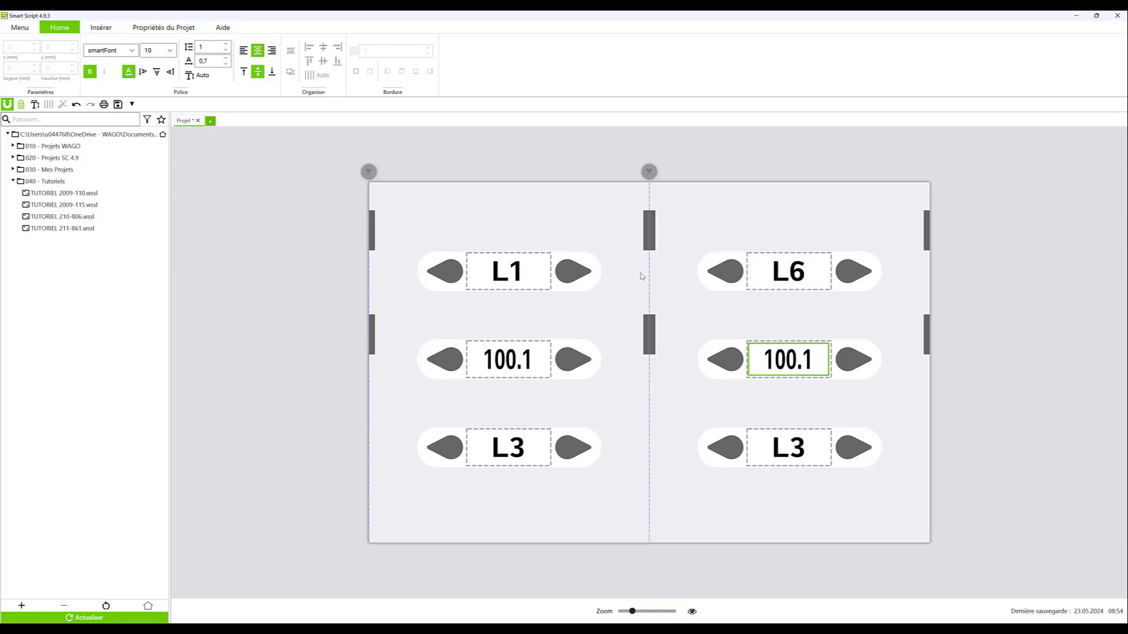
text(204)
key(Tab)
text(206)
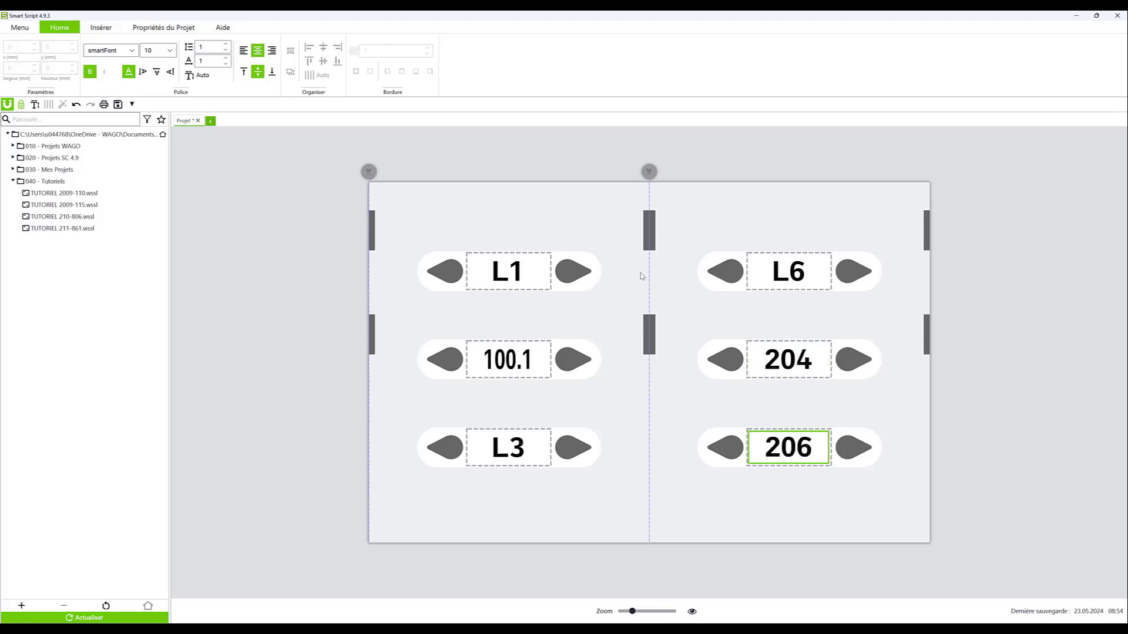
Add a third segment and label its three markers L7, L8 and 102.
key(Tab)
key(BackSpace)
text(7)
key(Tab)
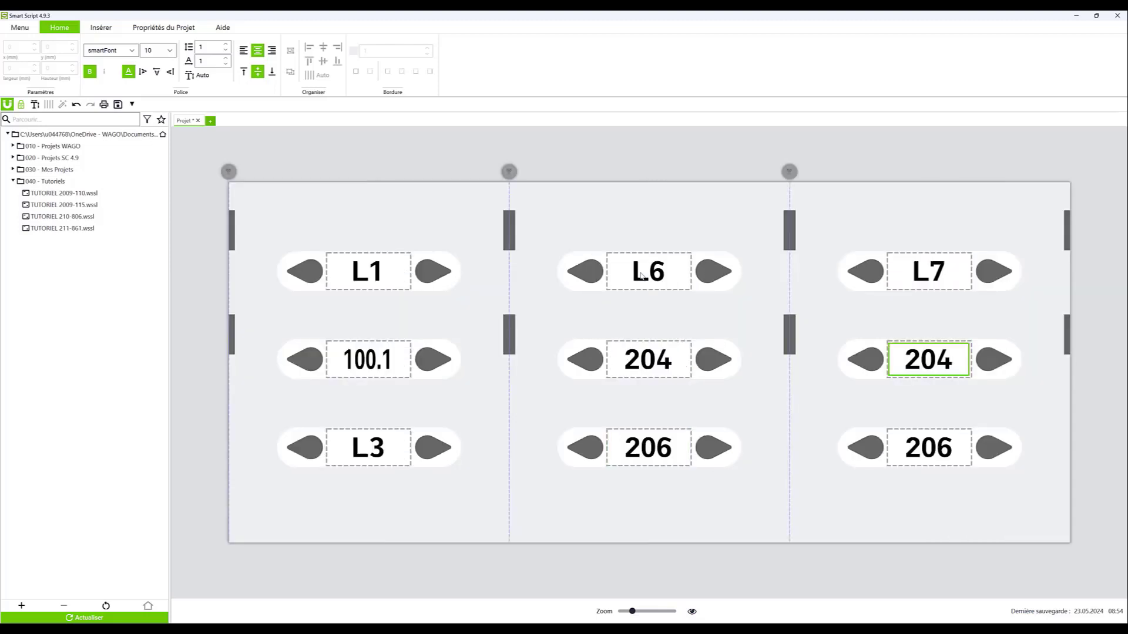
text(L8)
key(Tab)
text(102)
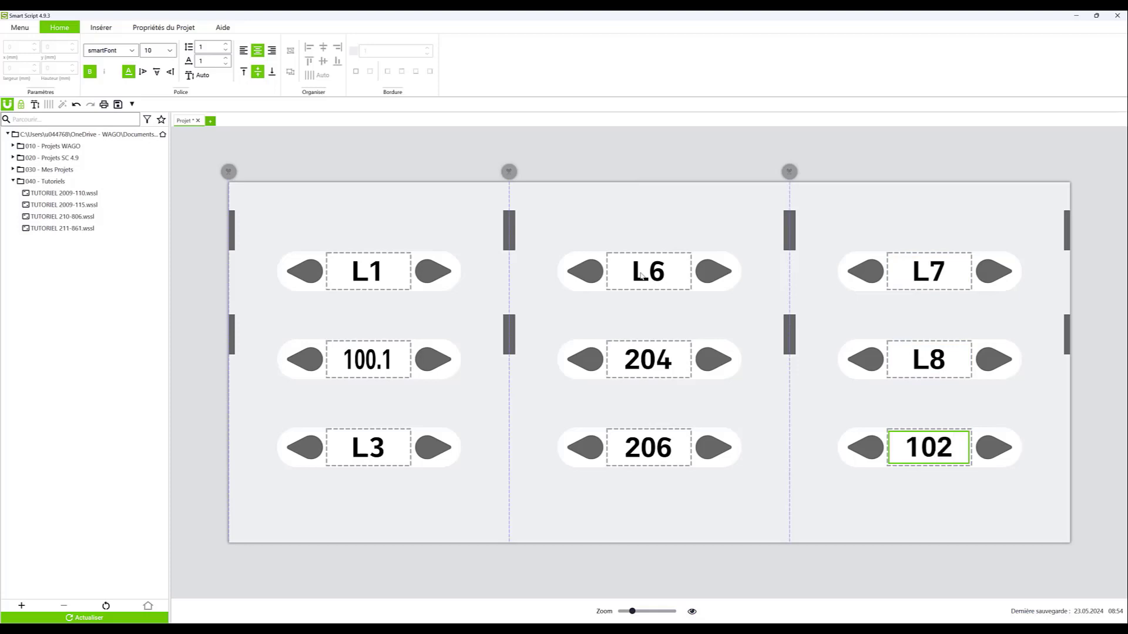
Add a fourth segment and label its three markers 85, E01.2 and L9.
key(Tab)
text(85)
key(Tab)
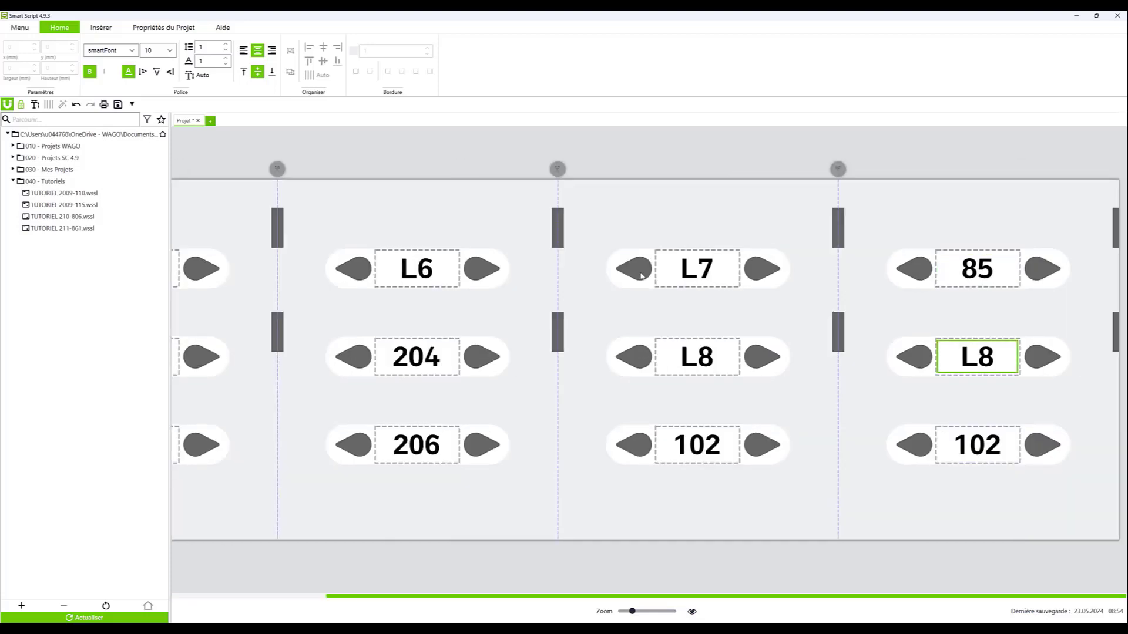
text(E01.2)
key(Tab)
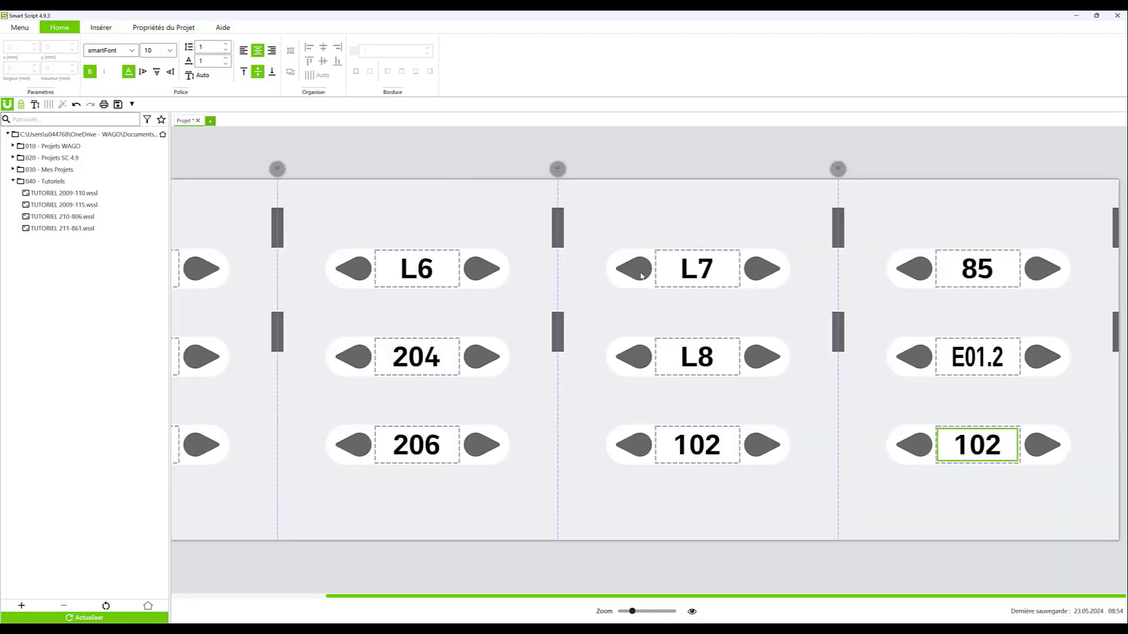
text(L9)
Add a fifth segment and label its three markers 41, 200.12 and S12.50.
key(Tab)
text(41)
key(Tab)
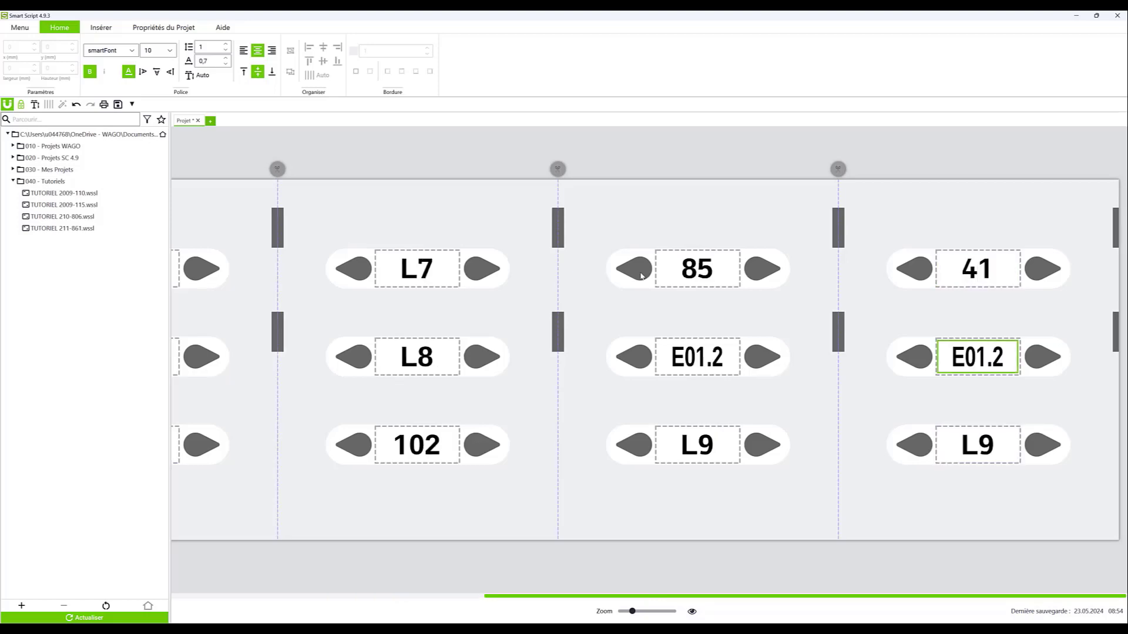
text(200.12)
key(Tab)
text(S)
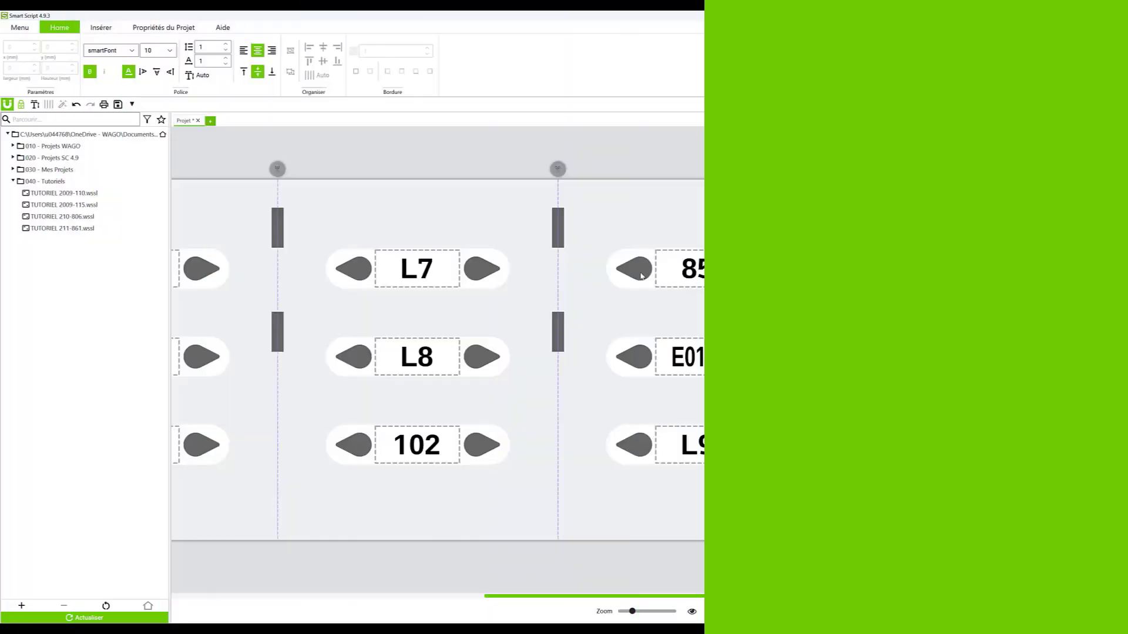
text(12.50)
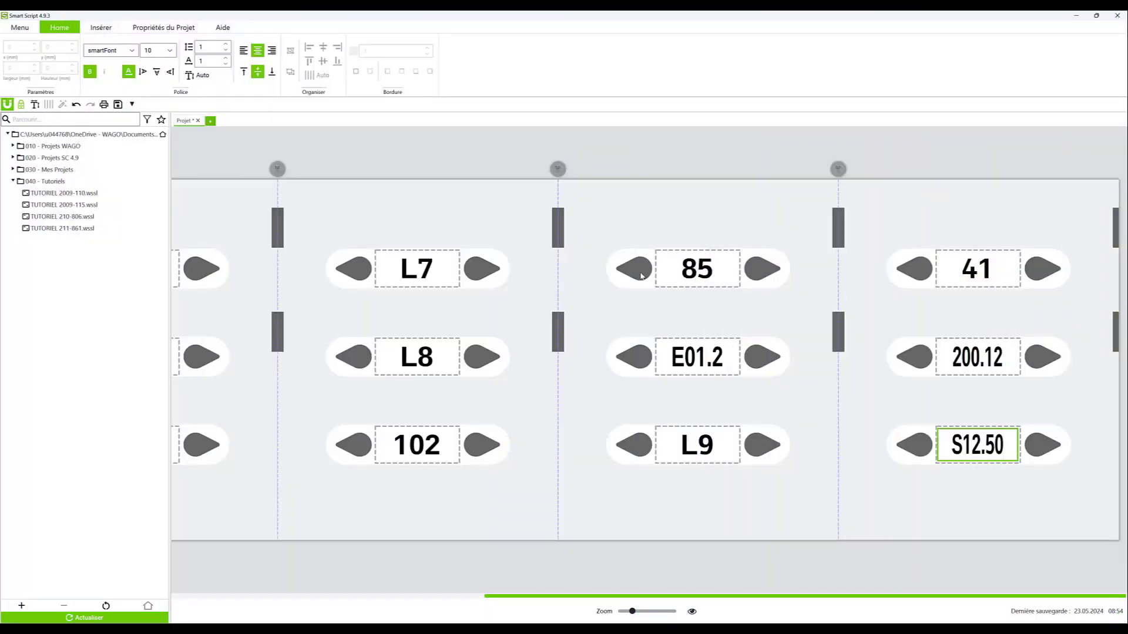
Select the labels of all five segments and set their horizontal text scaling to 1,01.
drag(631, 611, 608, 614)
click(633, 483)
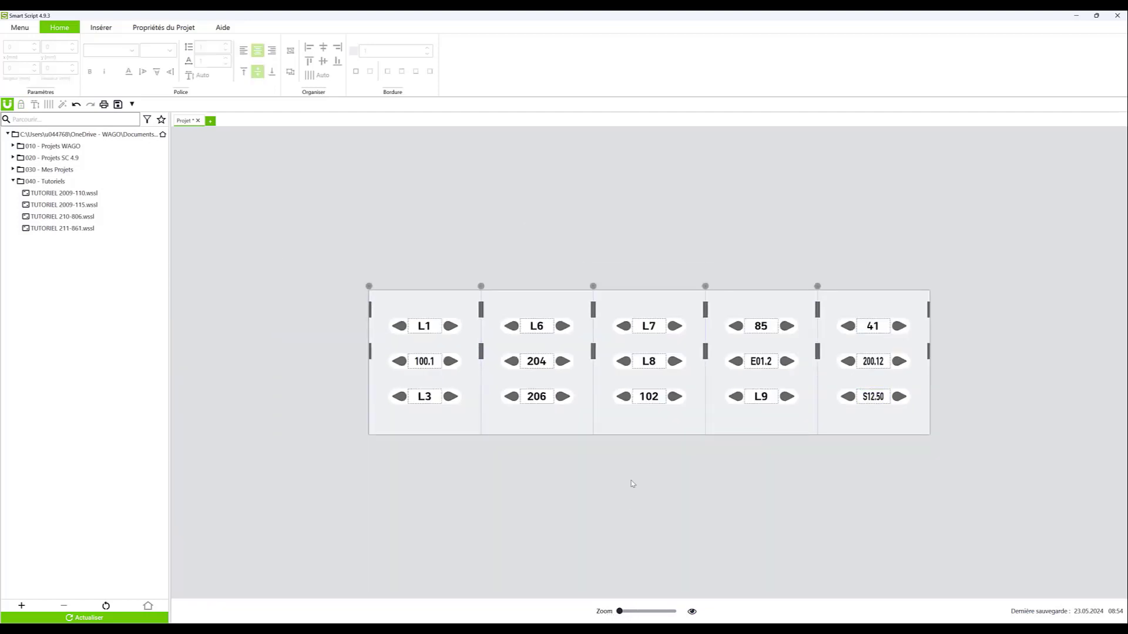
drag(328, 247, 975, 488)
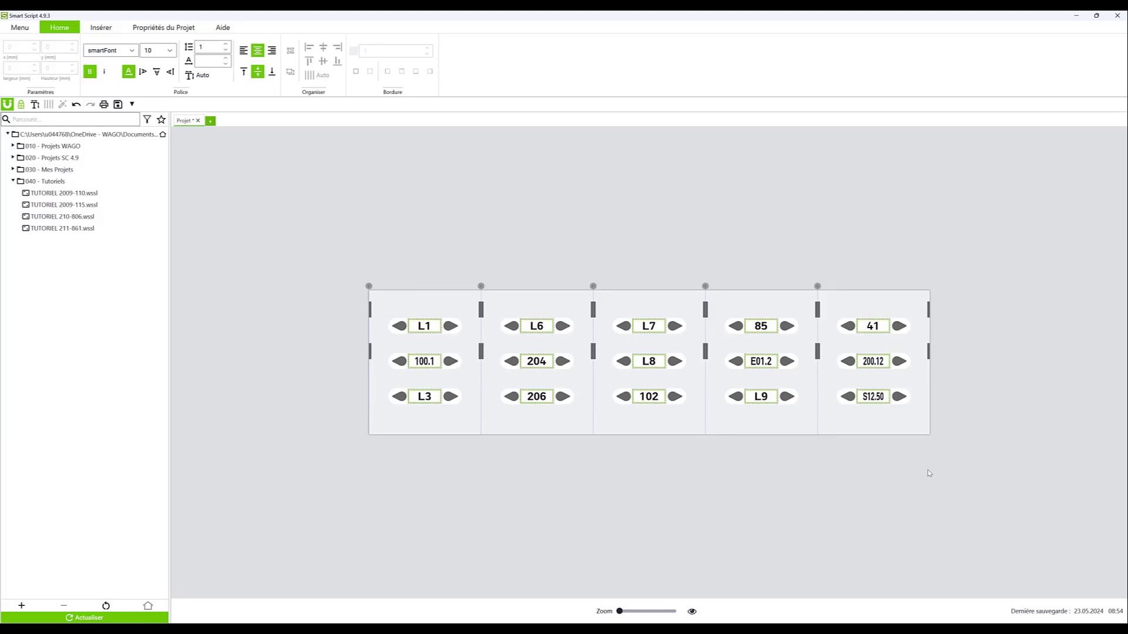
click(391, 250)
key(ctrl+a)
click(225, 57)
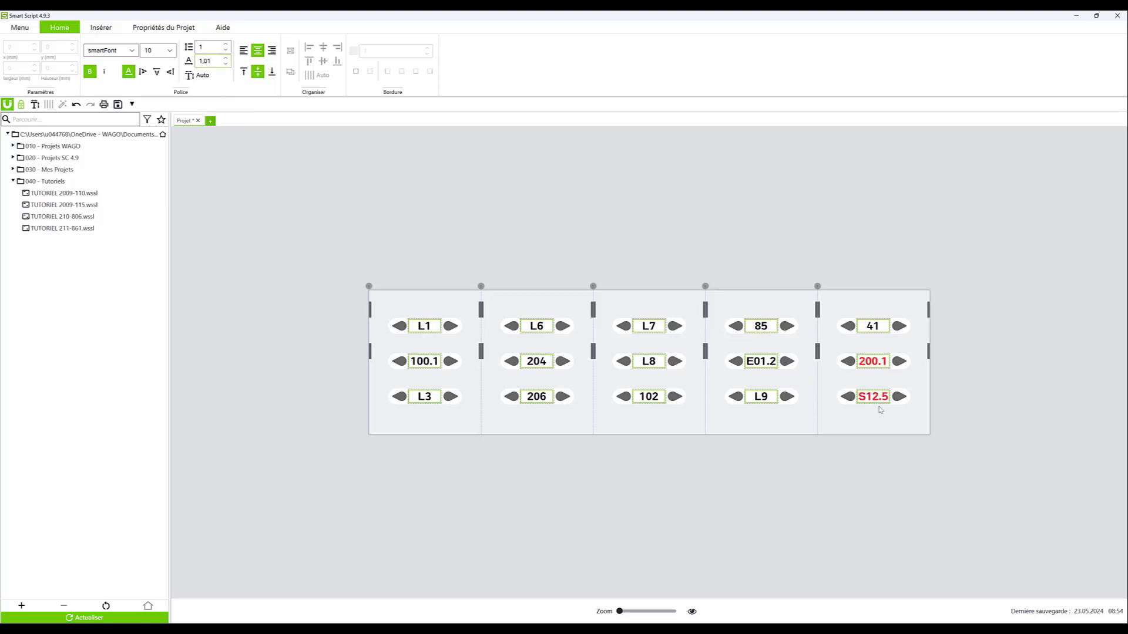
Set all selected labels to font size 9 and reduce their horizontal text scaling to 0,85.
click(170, 50)
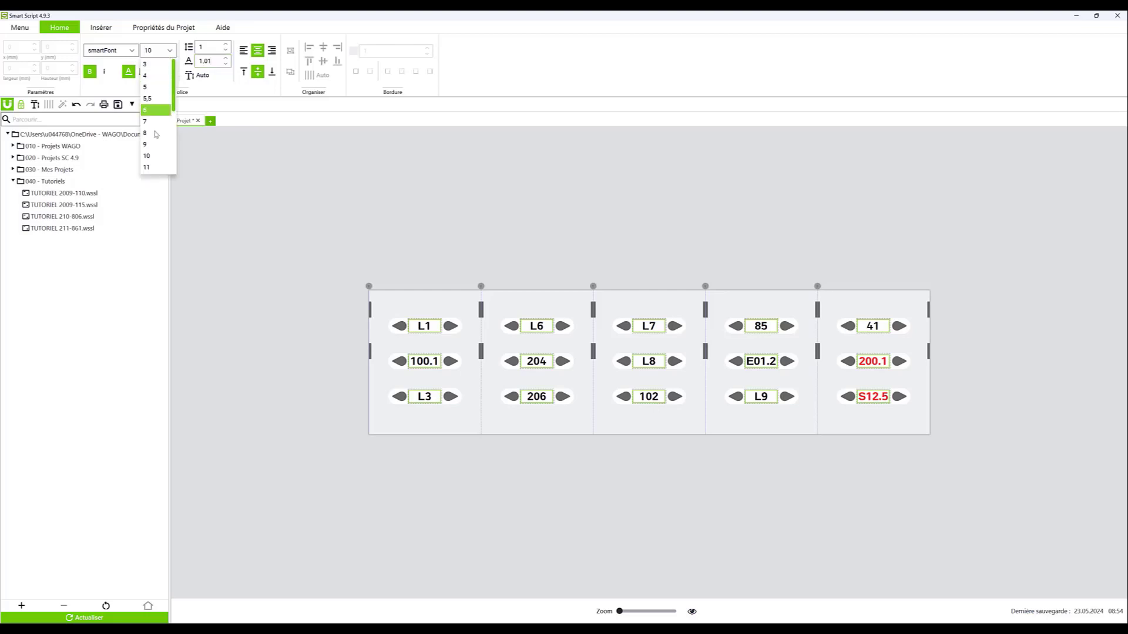
click(153, 144)
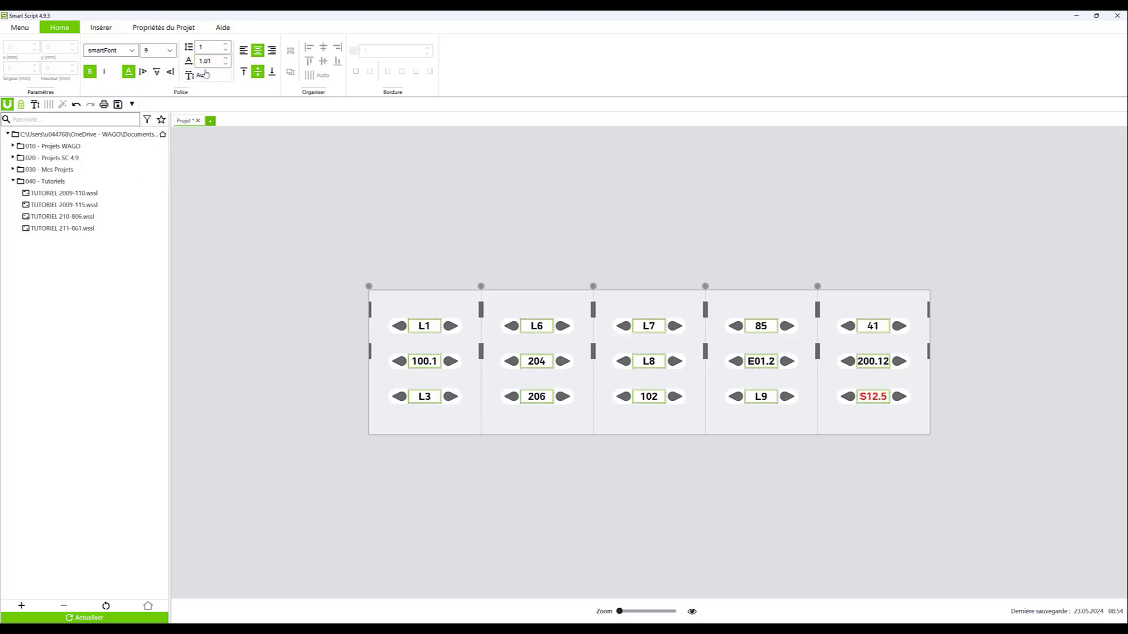
click(225, 66)
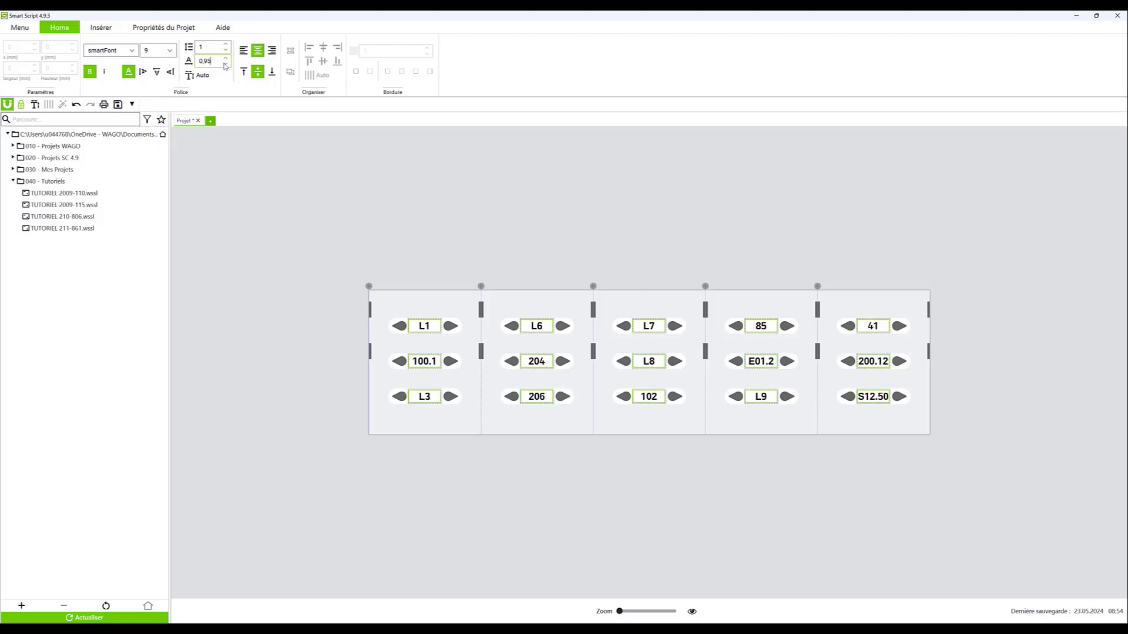
click(224, 65)
click(224, 66)
click(224, 65)
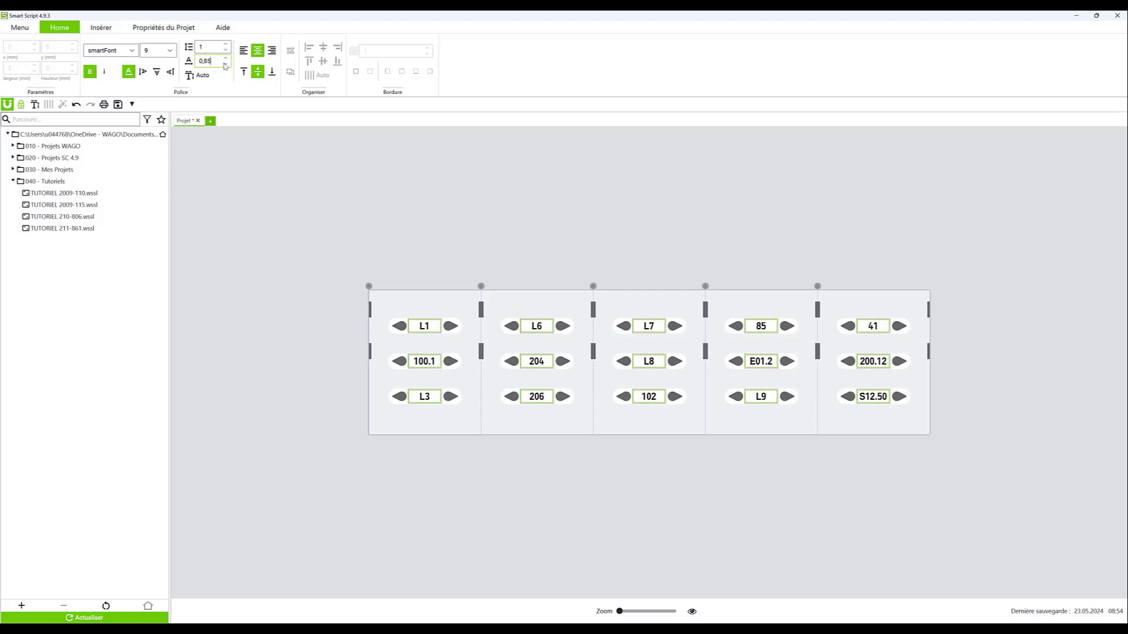
Try a rotated text orientation and non-bold type on all labels, restoring the original orientation and bold before deselecting.
click(157, 73)
click(128, 73)
click(88, 73)
click(88, 74)
click(298, 158)
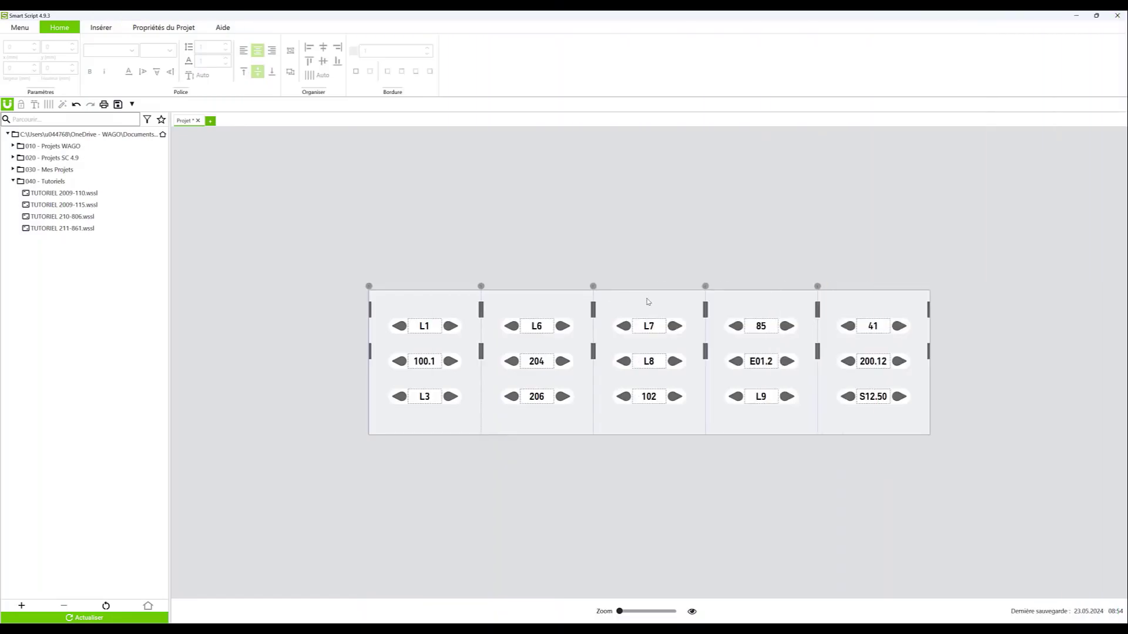
Insert a copy of the L7, L8, 102 segment directly after it.
click(648, 302)
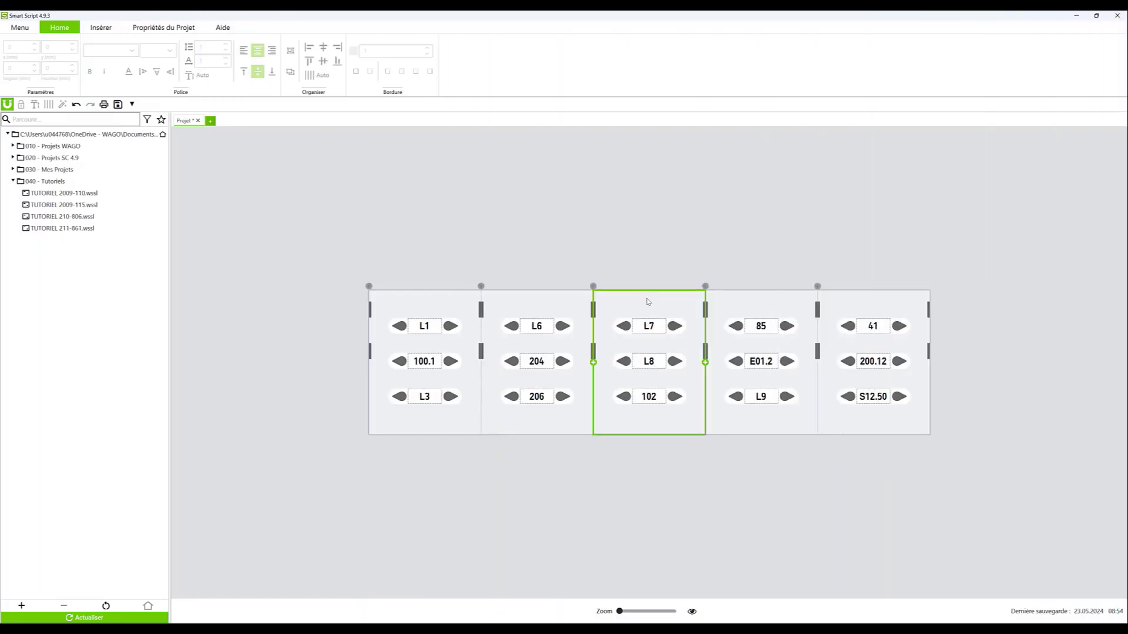
click(705, 363)
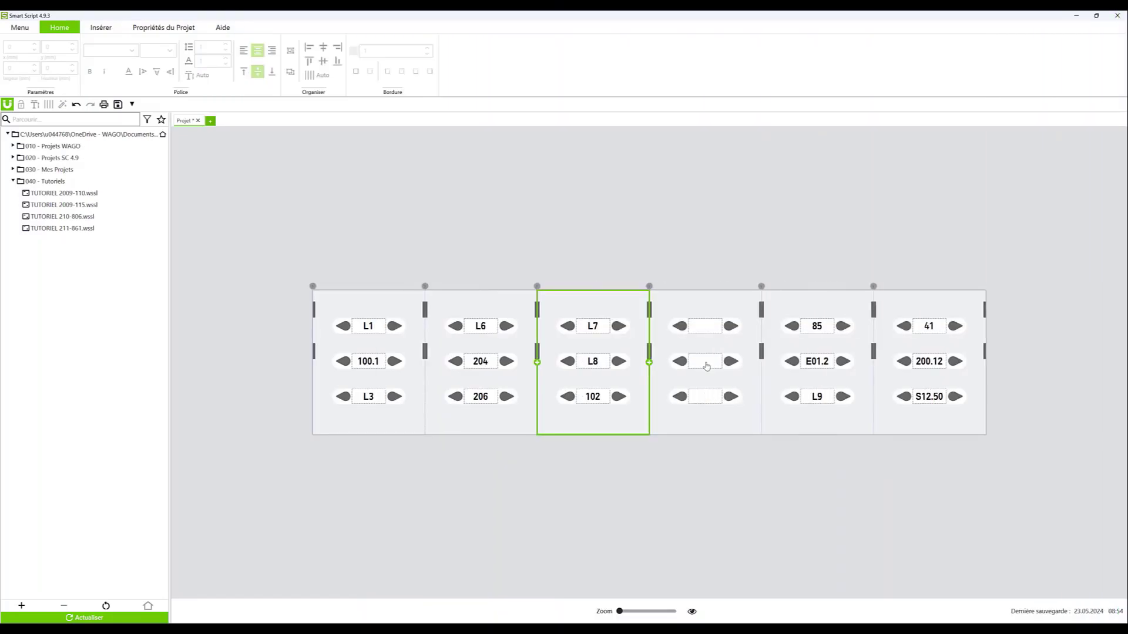
click(705, 329)
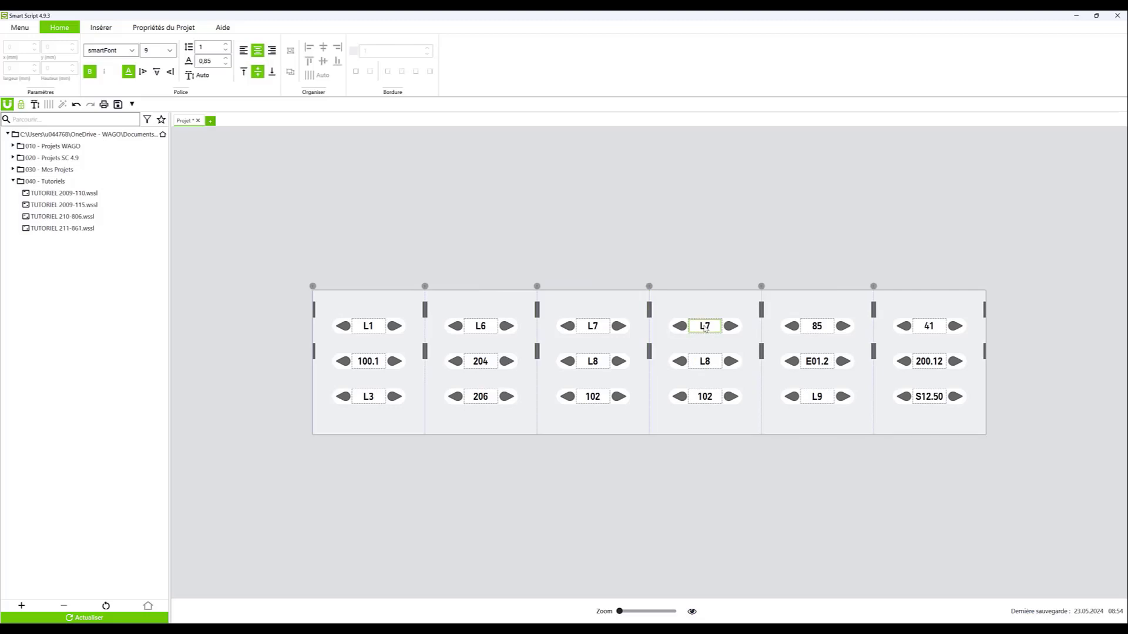
Clear the three labels of the inserted segment and delete that segment.
drag(696, 279, 697, 356)
mouse_move(698, 402)
mouse_down()
mouse_move(699, 433)
mouse_move(700, 418)
mouse_up()
right_click(705, 398)
click(724, 401)
click(705, 241)
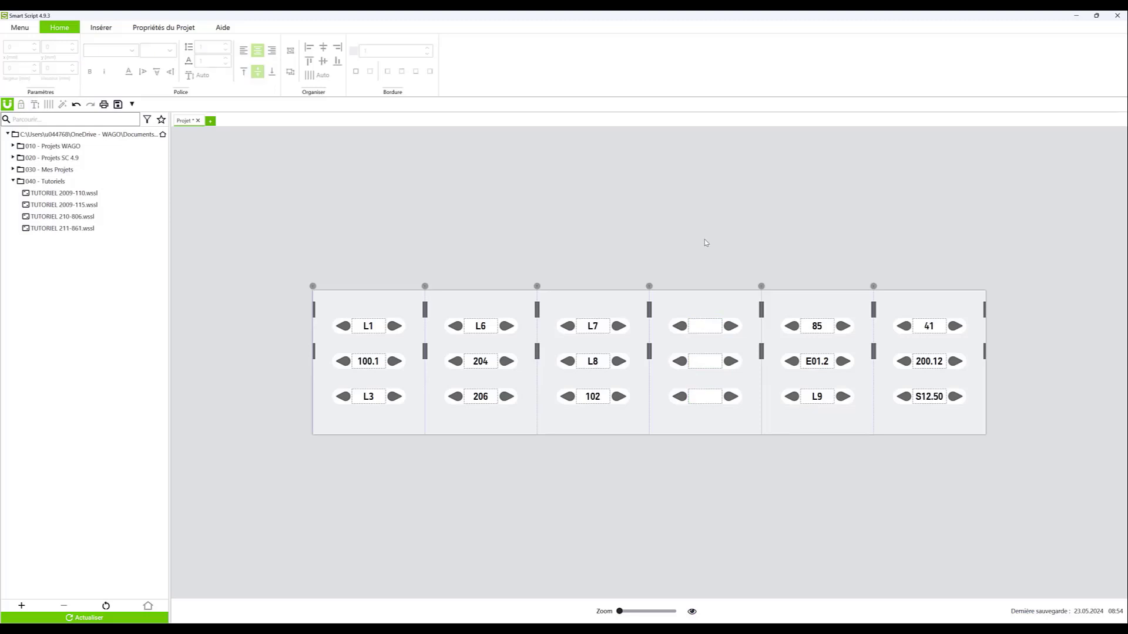
click(715, 306)
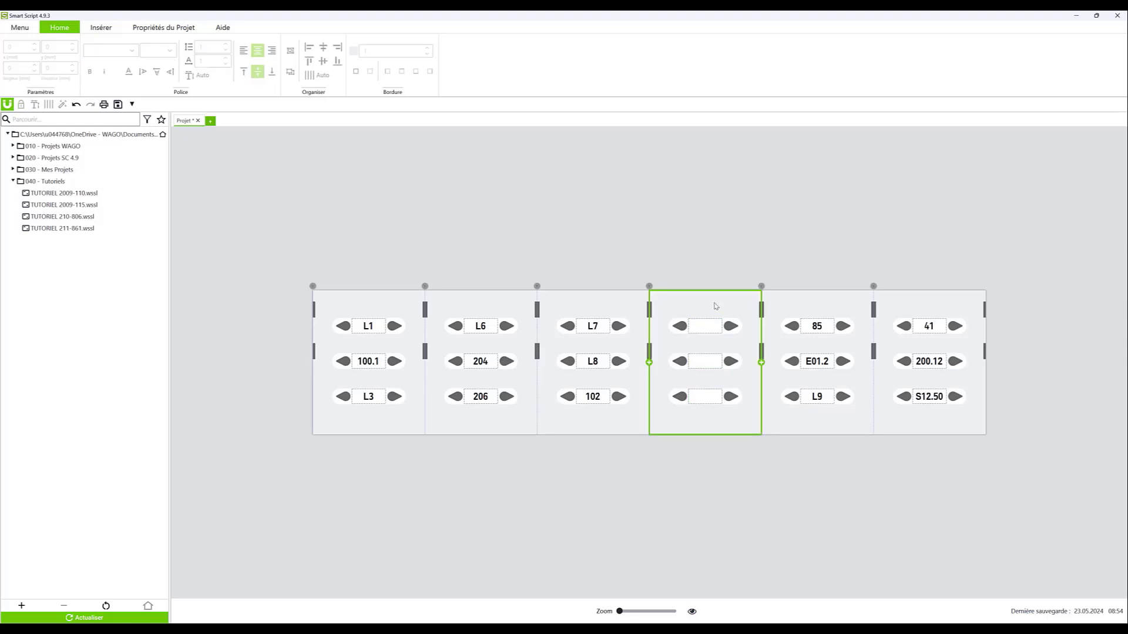
key(Delete)
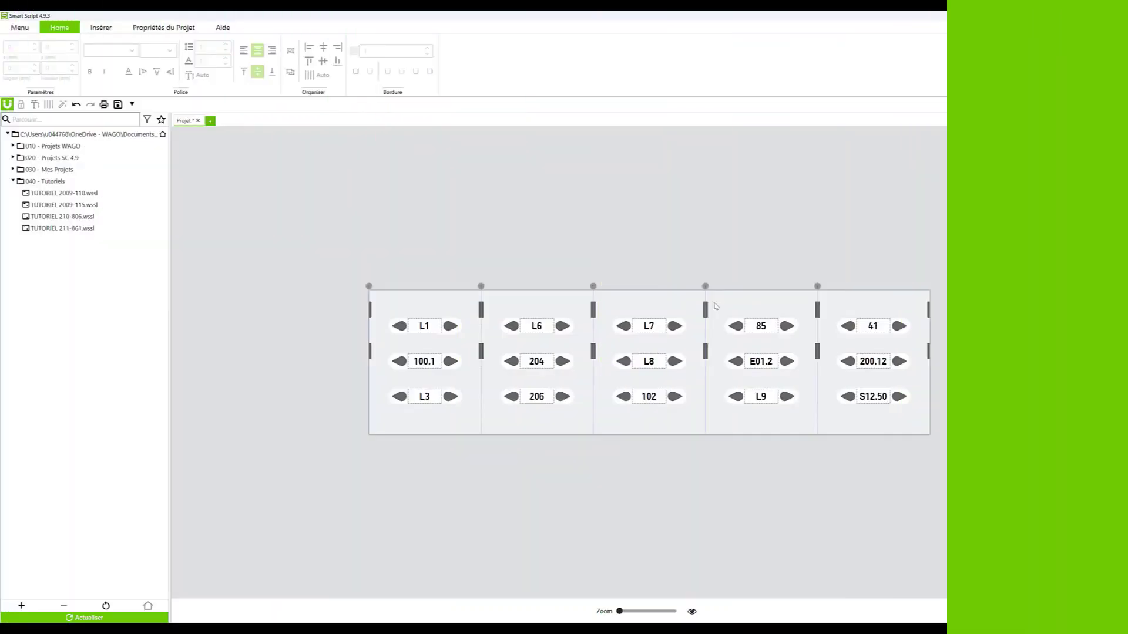
Create a new project with the material 211-821.
click(210, 121)
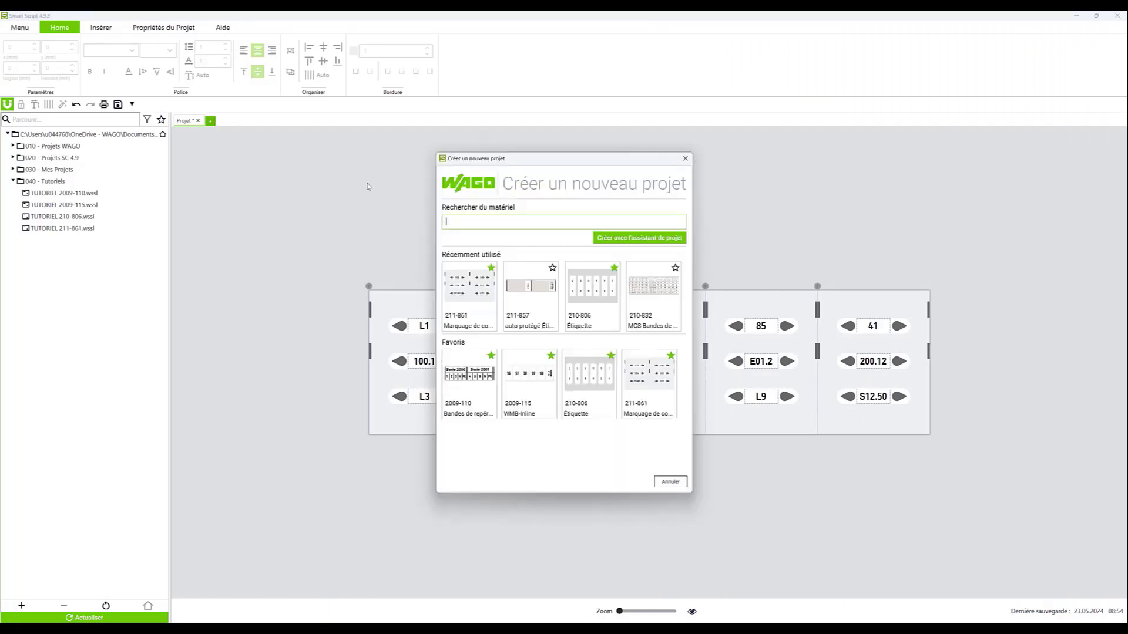
text(211-821)
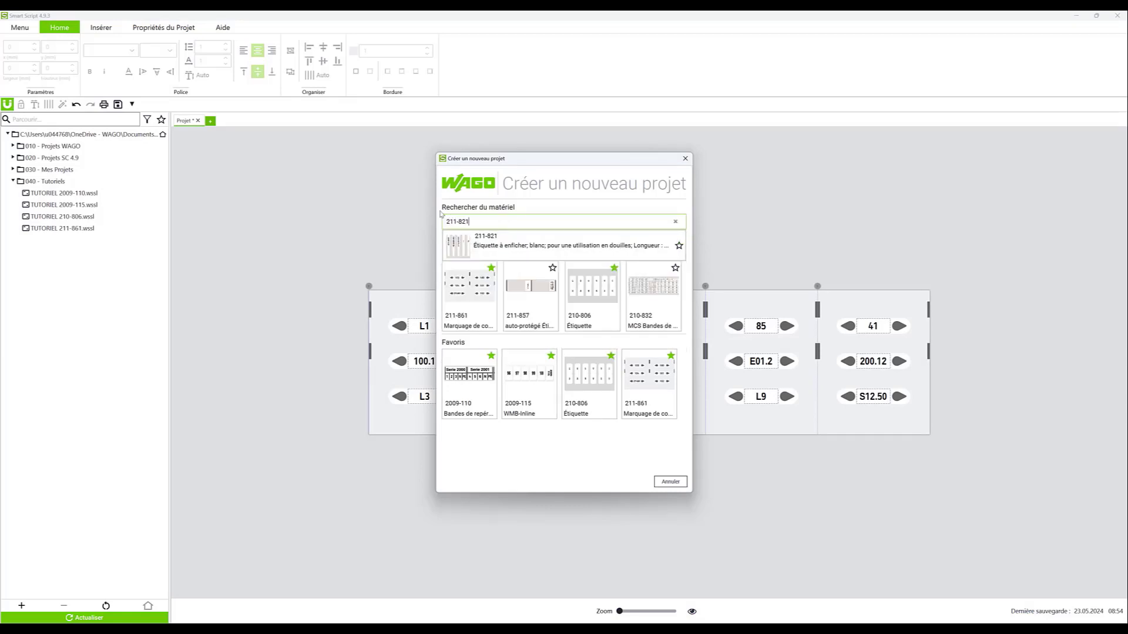
click(519, 247)
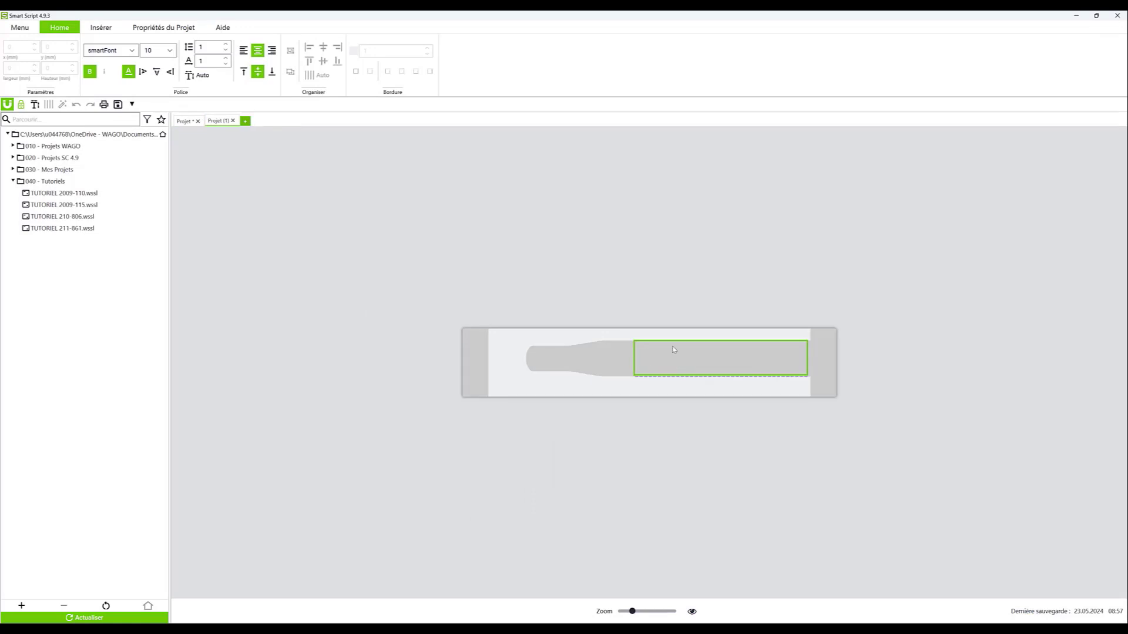
Add four more blank marker segments below the first one.
click(525, 340)
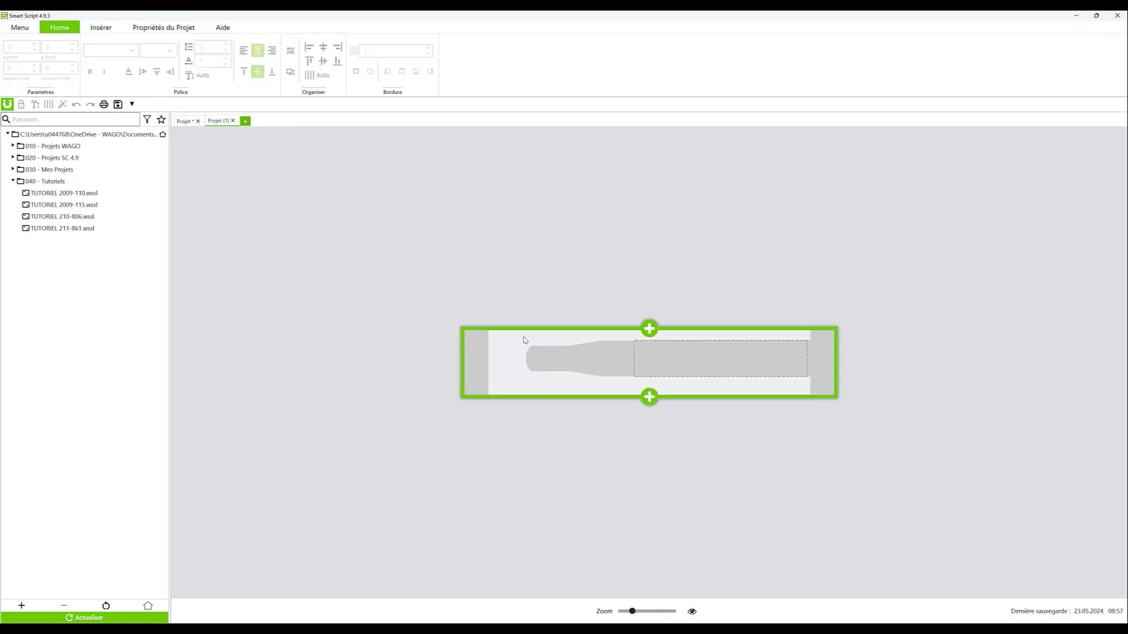
click(649, 398)
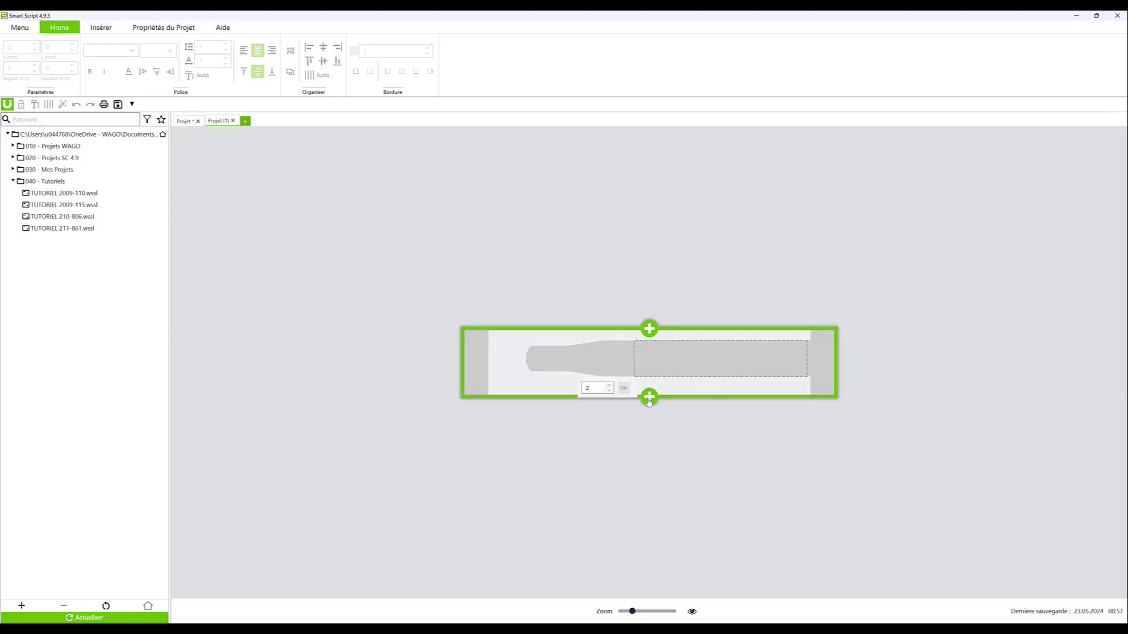
drag(591, 389, 566, 387)
text(4)
click(625, 388)
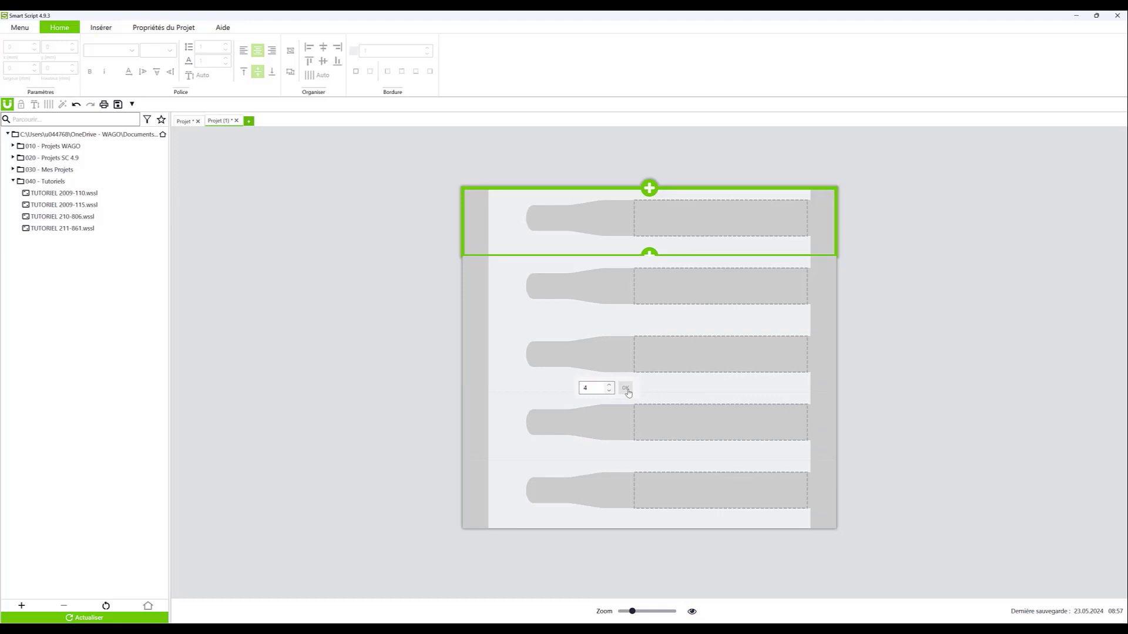
Select all five marker fields, number them from E100.01 to E100.24 with automatic strip extension, and review the numbered markers.
click(907, 313)
drag(875, 171, 676, 545)
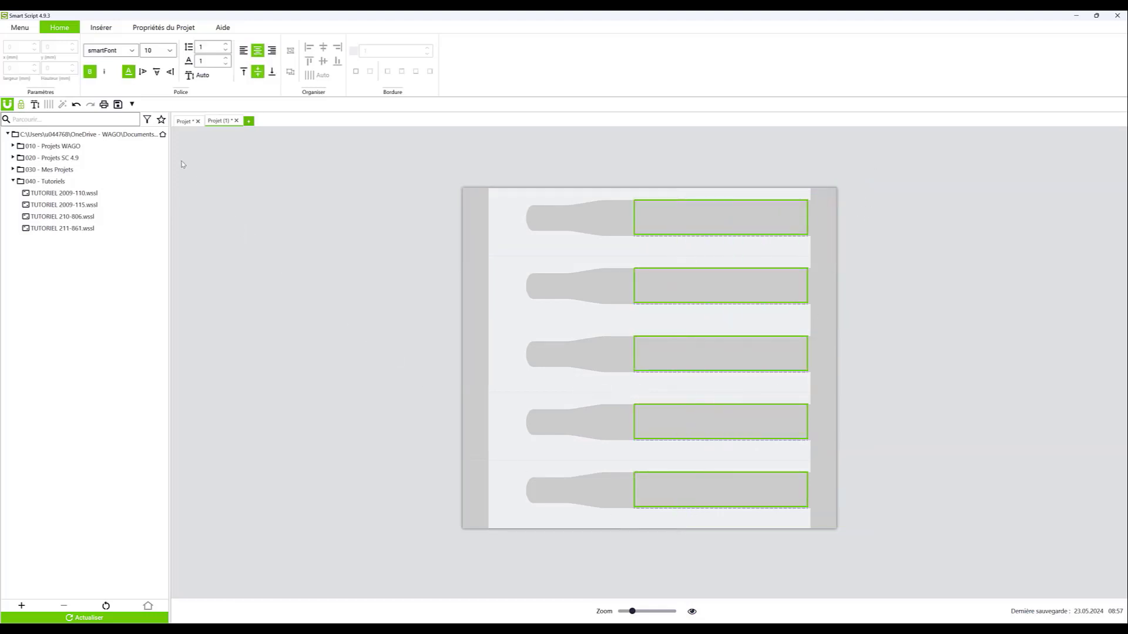
click(104, 29)
click(20, 57)
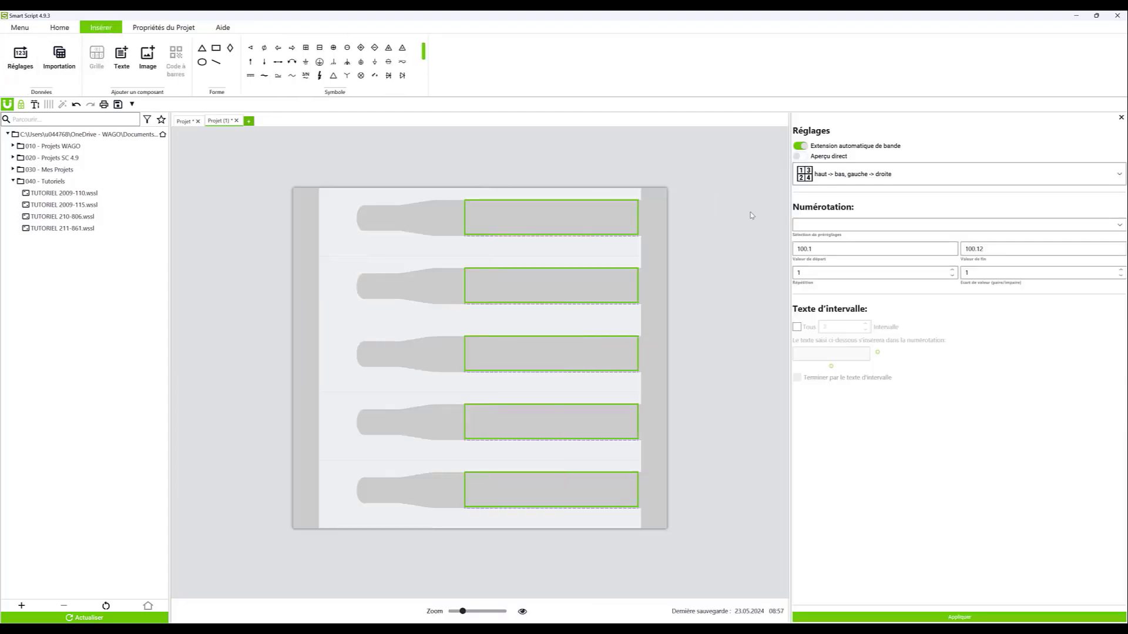
click(822, 251)
text(E100)
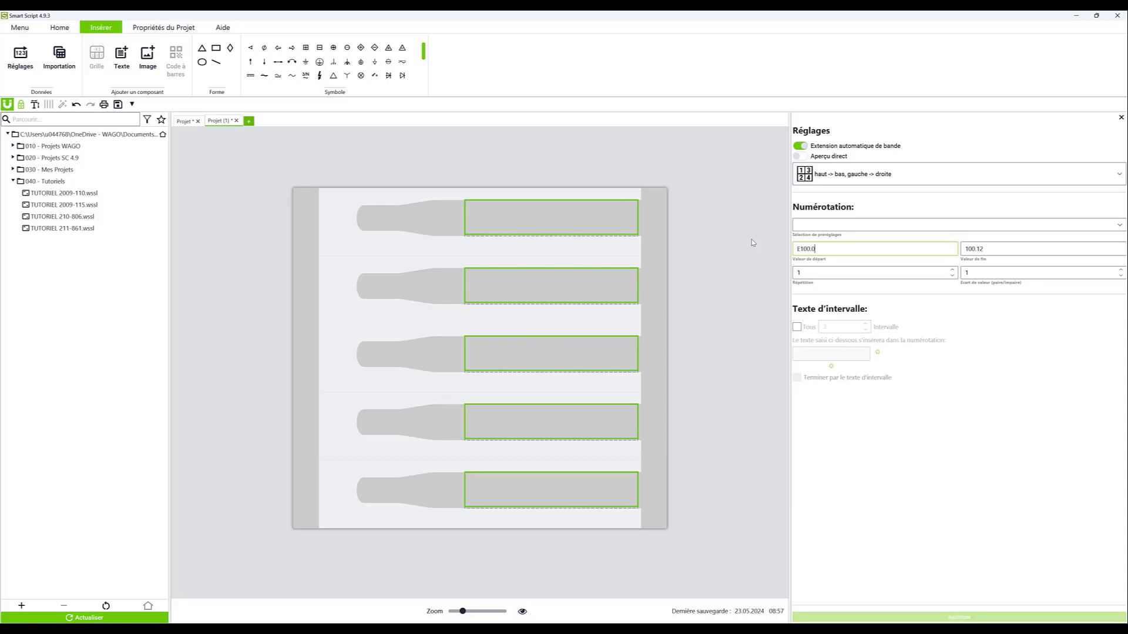
key(Tab)
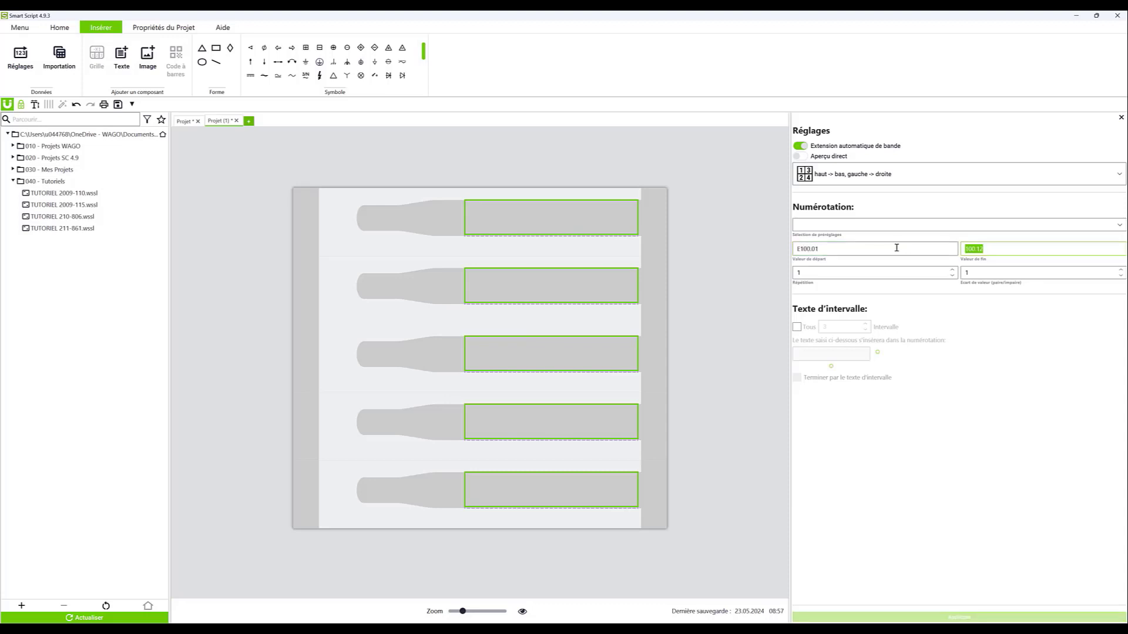
text(E100.24)
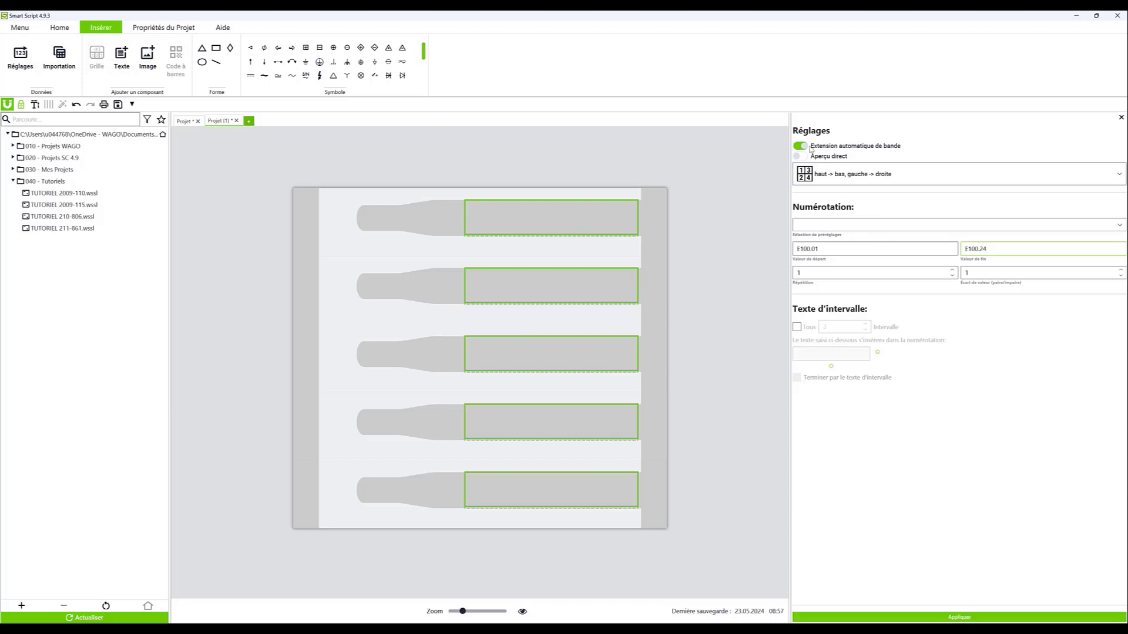
click(910, 618)
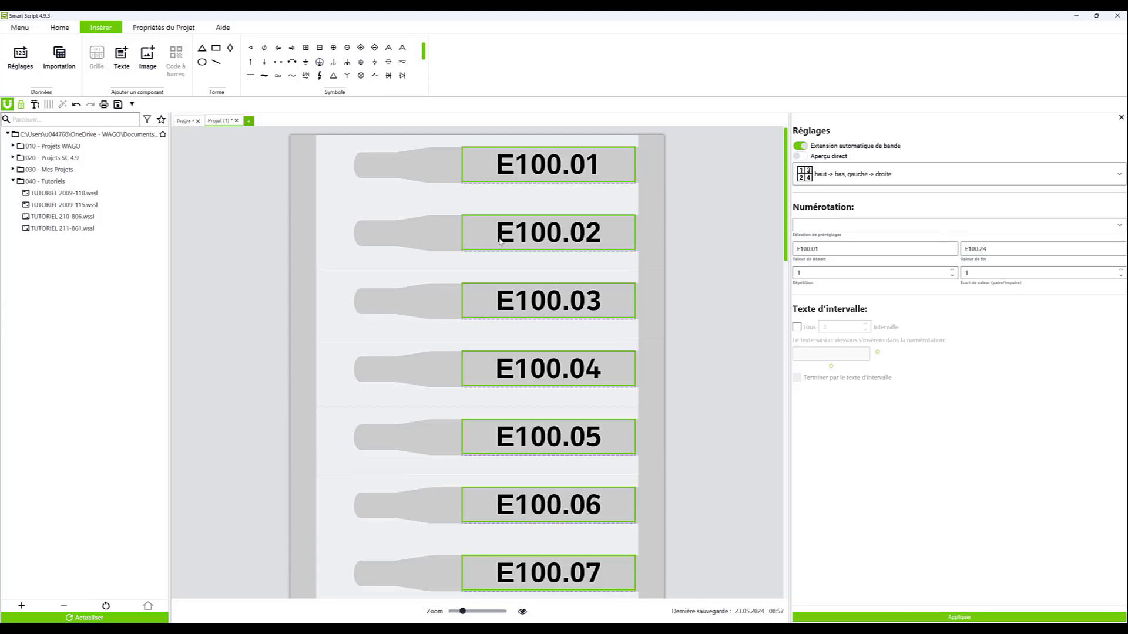
drag(463, 611, 450, 611)
scroll(599, 381, down, 1)
scroll(599, 381, down, 2)
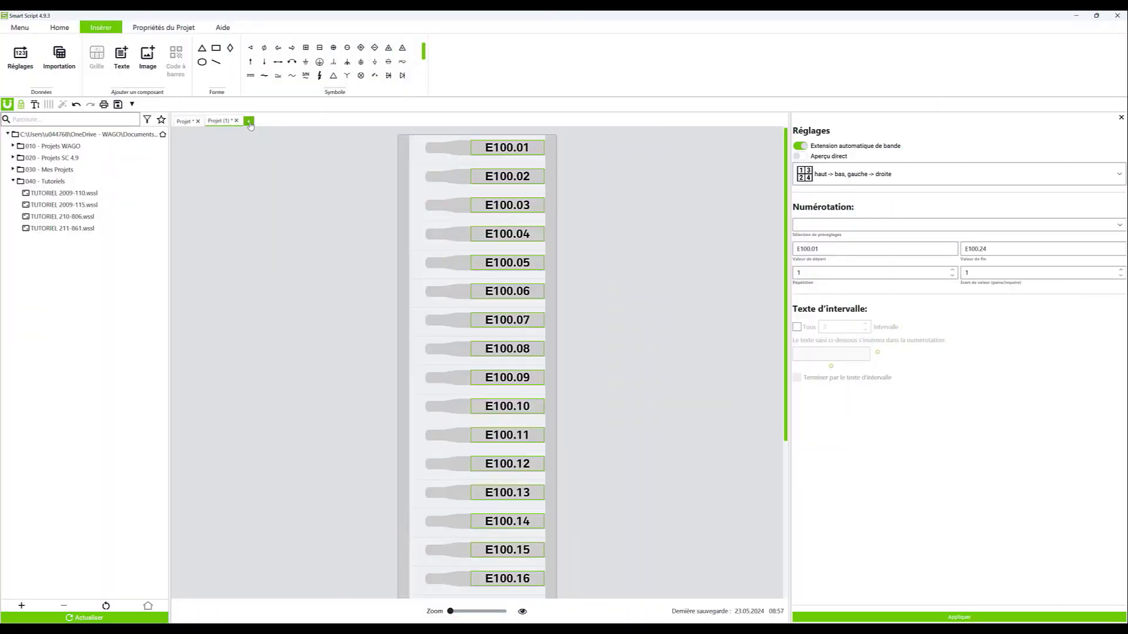
Create a new project with the material 211-861 and close the numbering settings.
click(249, 122)
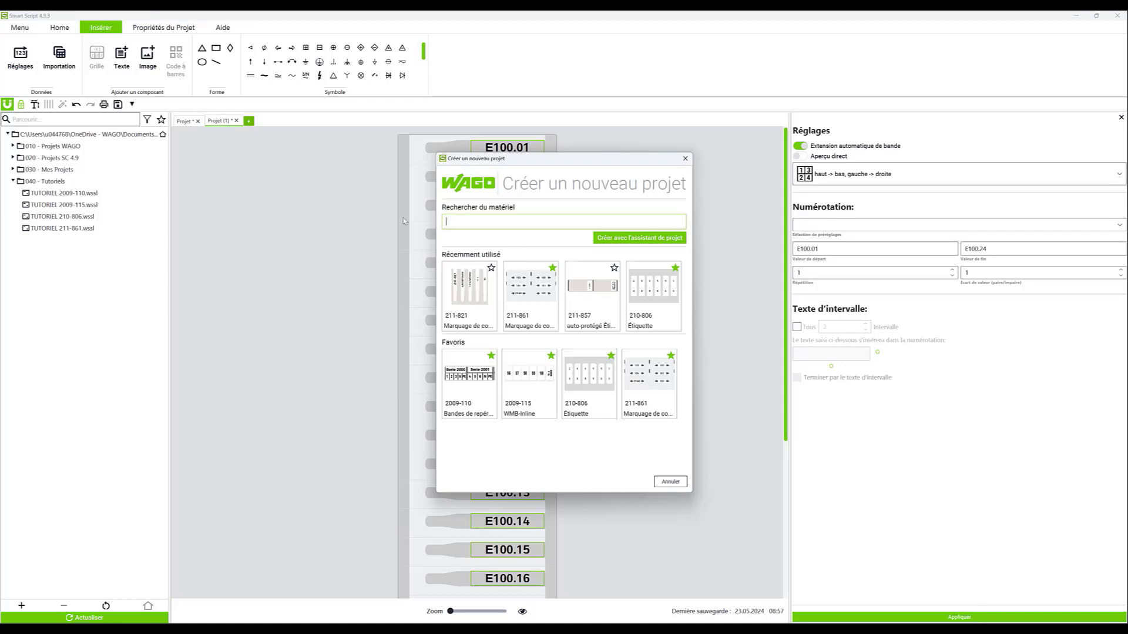
click(531, 286)
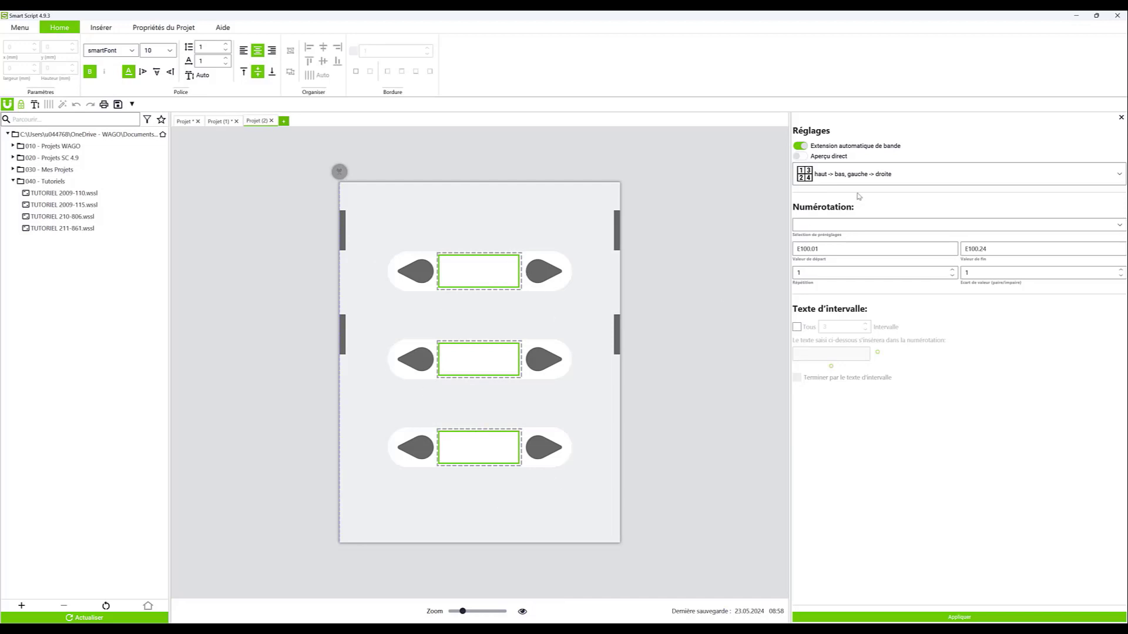
click(1120, 118)
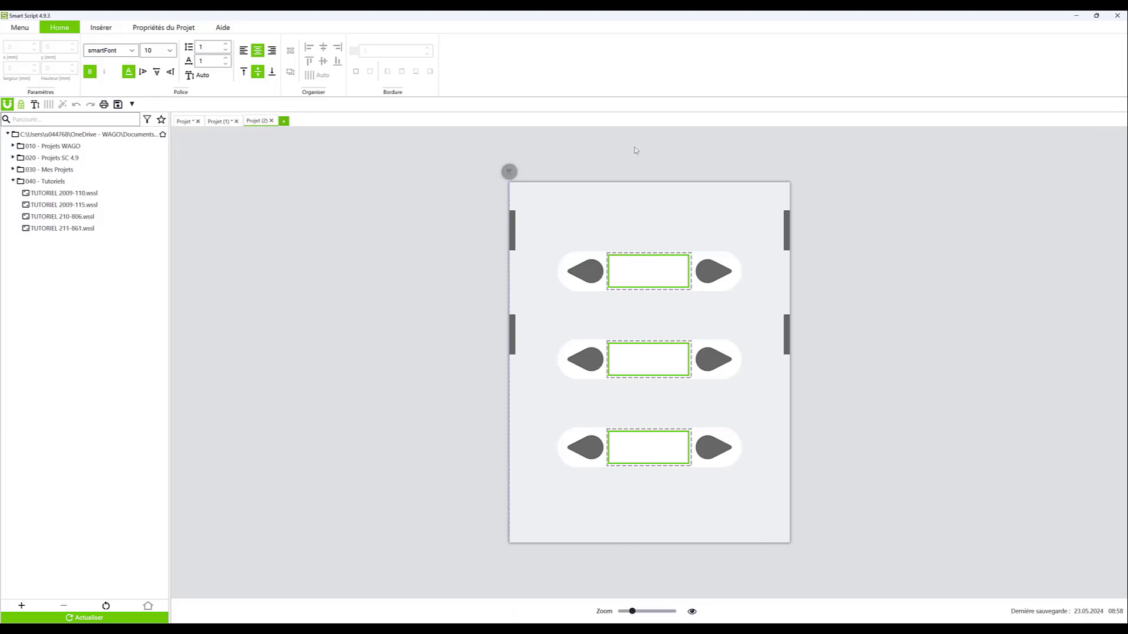
Load Données_multi-projets.xlsx as the import source, using the Fils sheet with its first row as header.
click(106, 30)
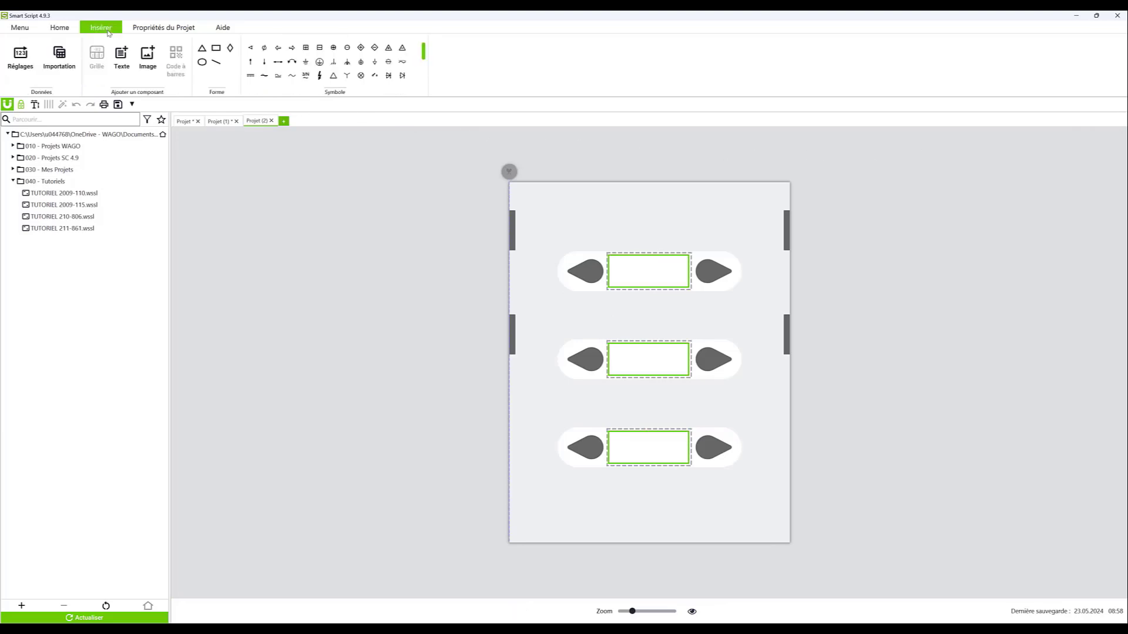
click(59, 57)
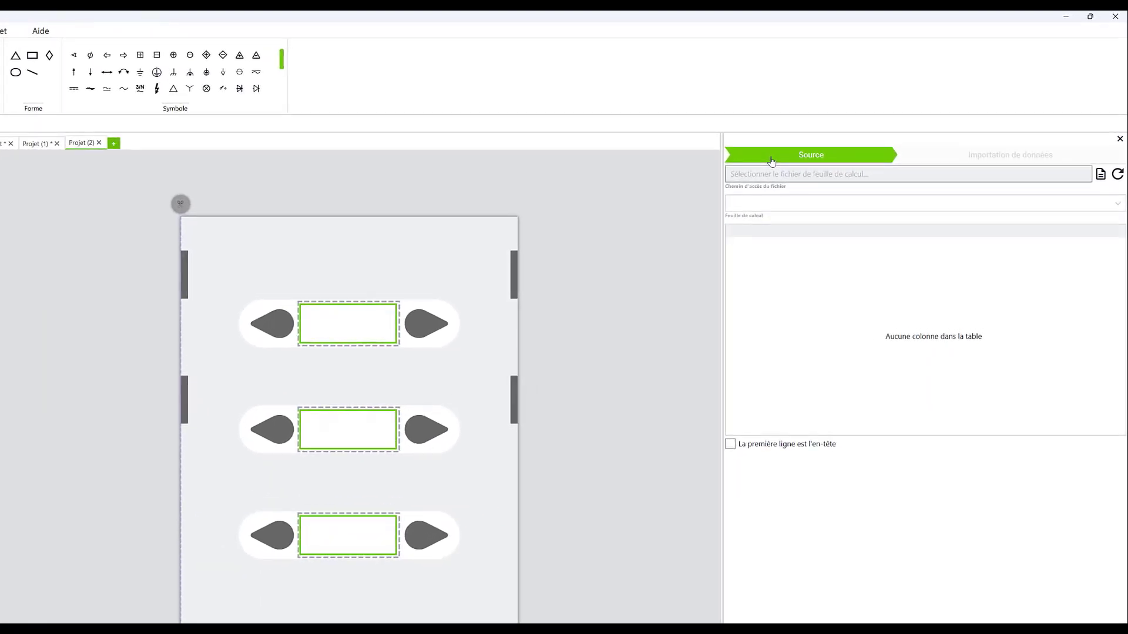
click(1100, 175)
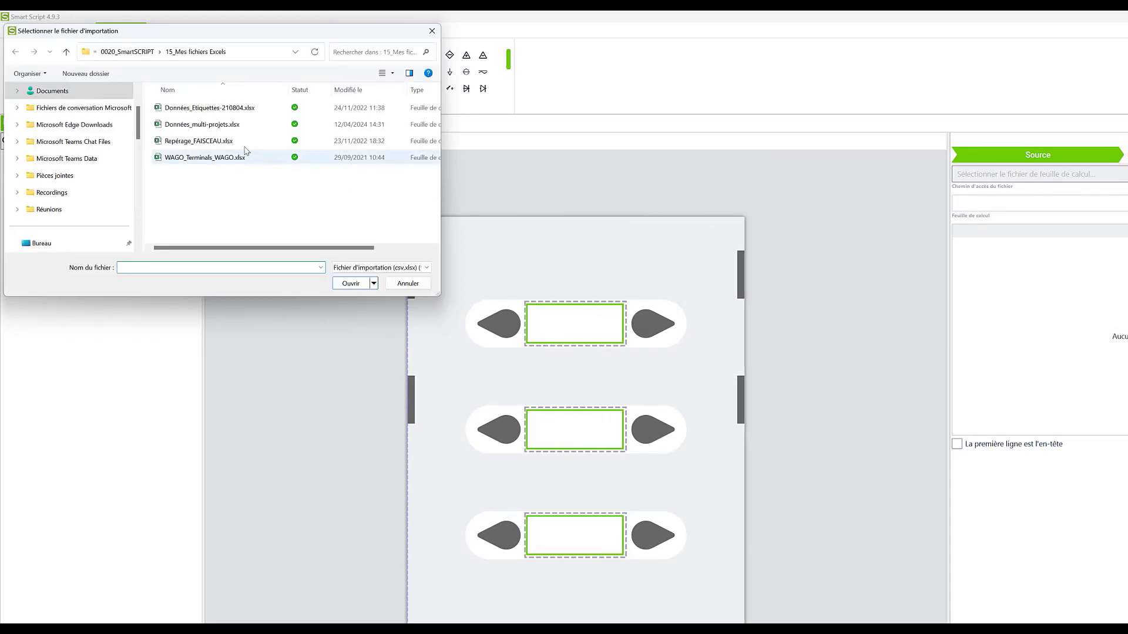
double_click(206, 126)
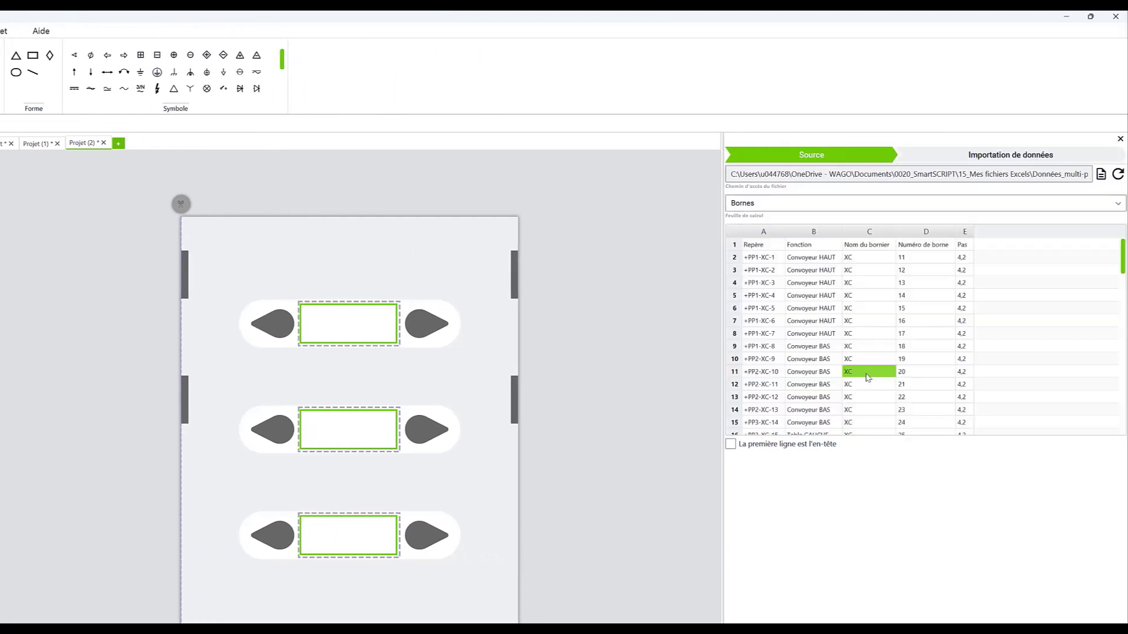
click(769, 205)
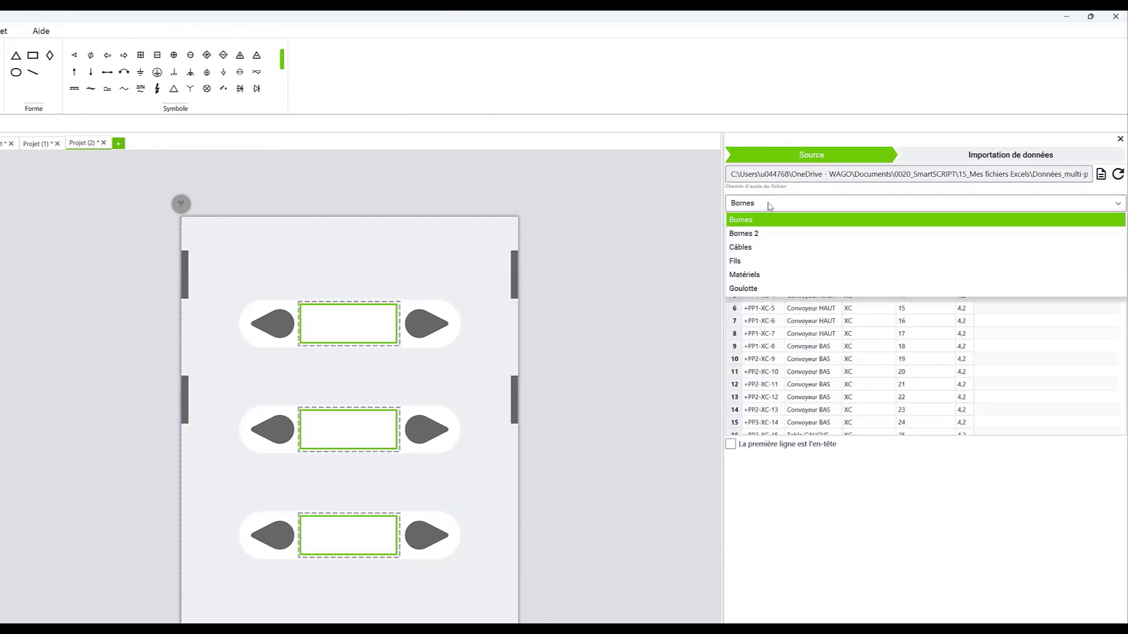
click(760, 263)
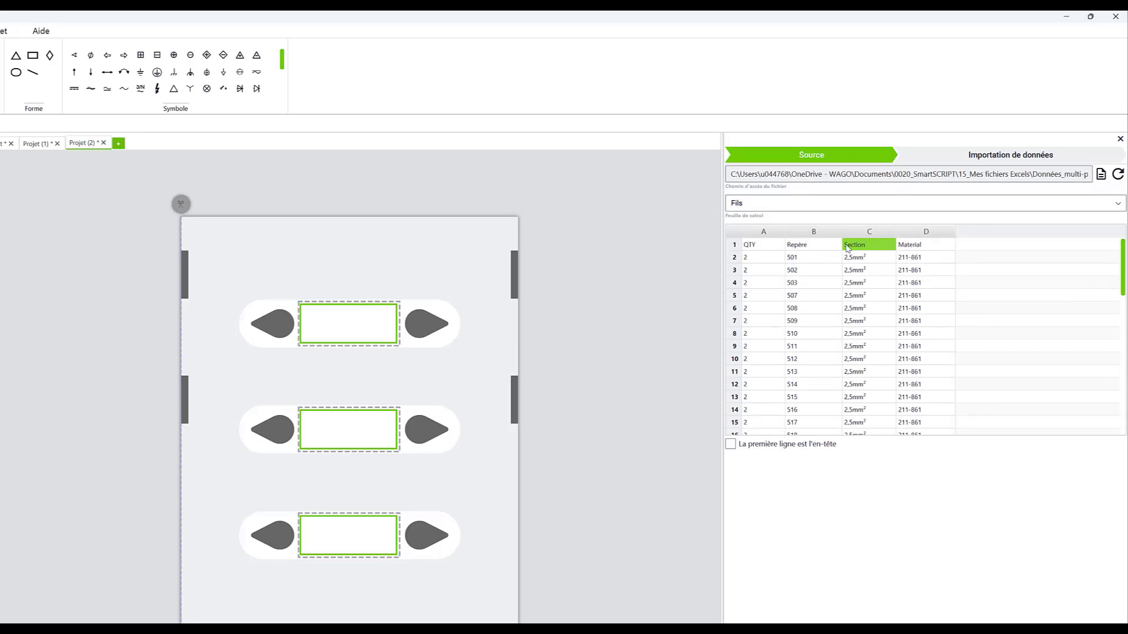
click(731, 444)
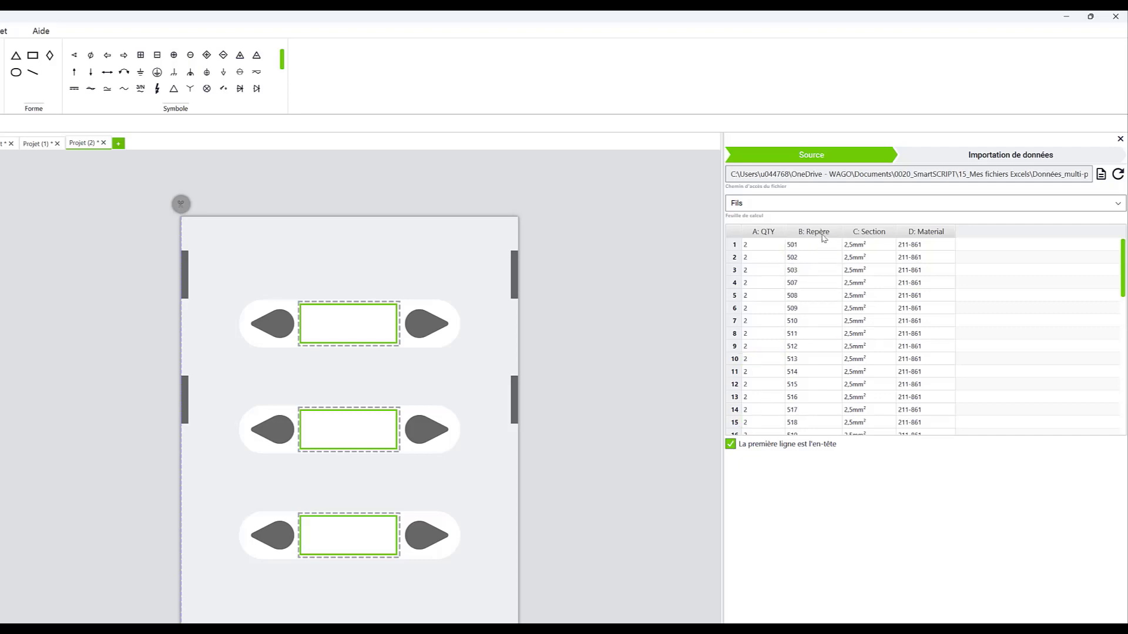
Assign the Repère column to the three marker fields as a sequential import running from top to bottom.
click(986, 164)
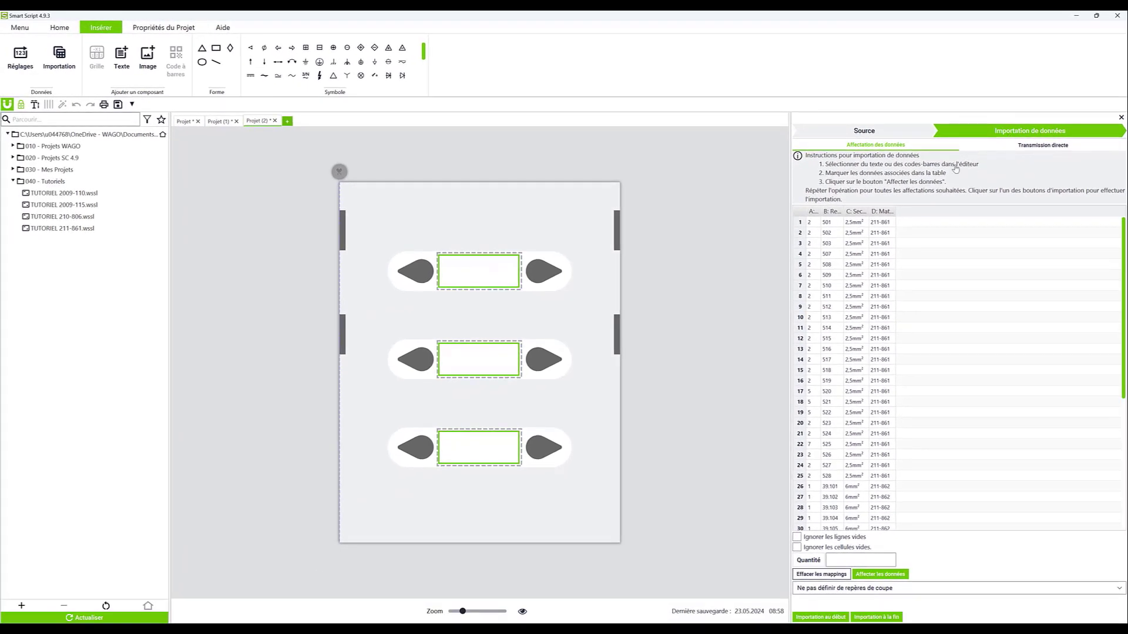
click(831, 212)
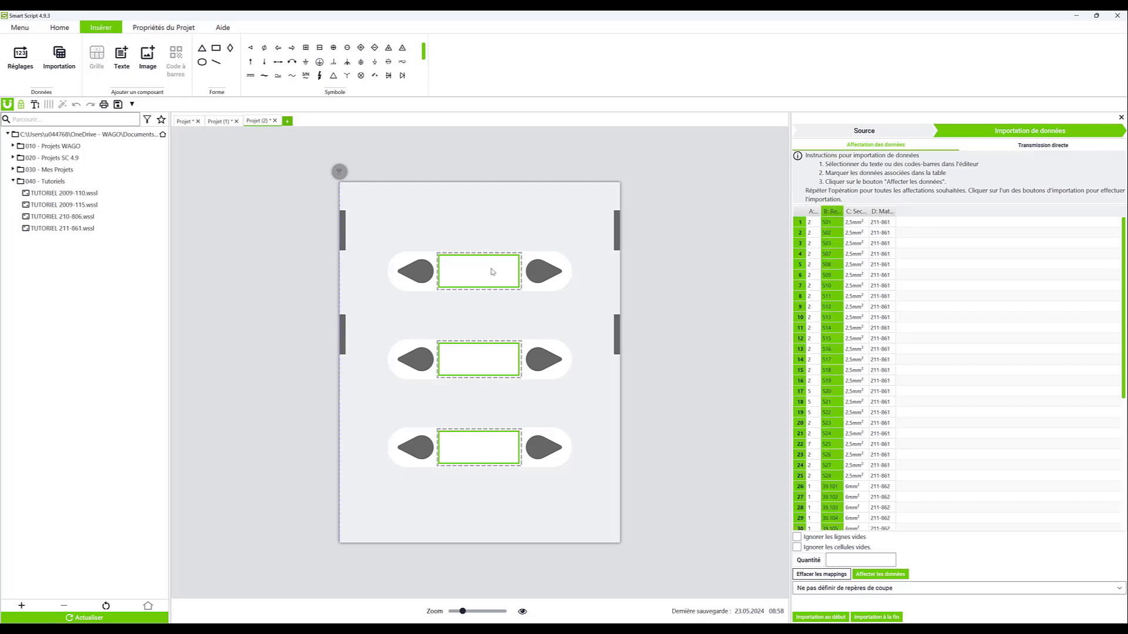
click(263, 236)
drag(261, 203, 645, 495)
click(882, 576)
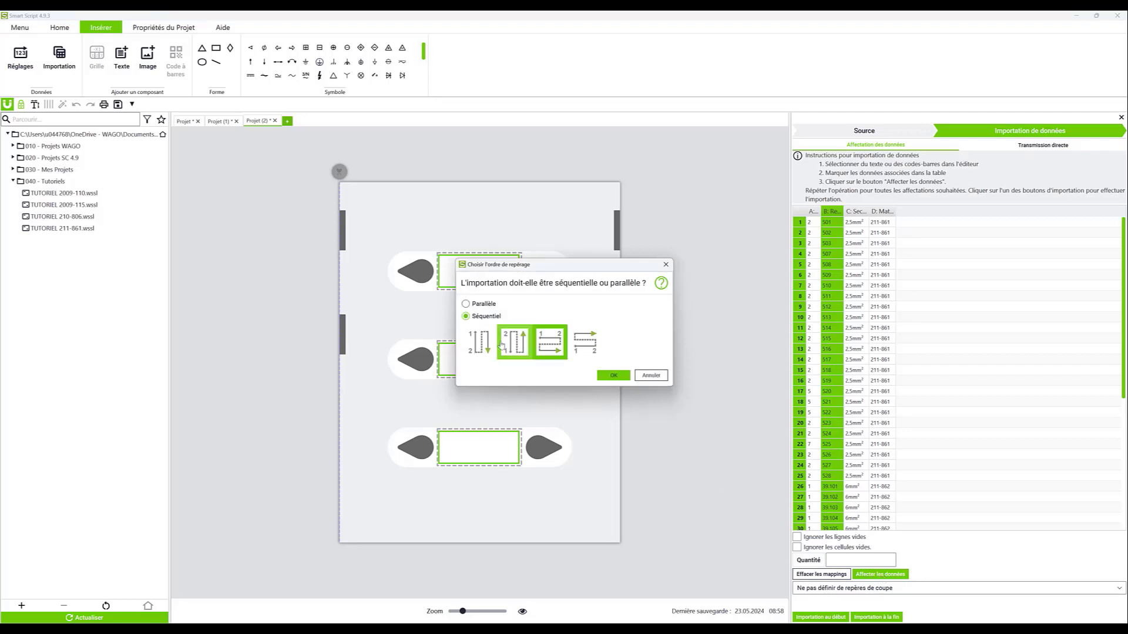
click(479, 343)
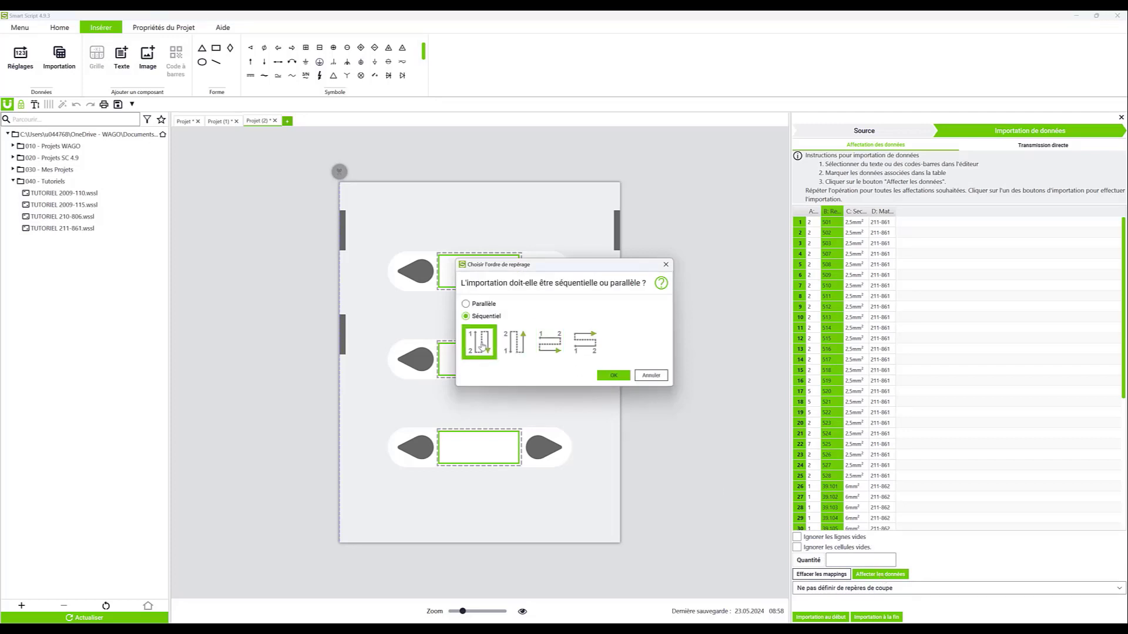
click(613, 376)
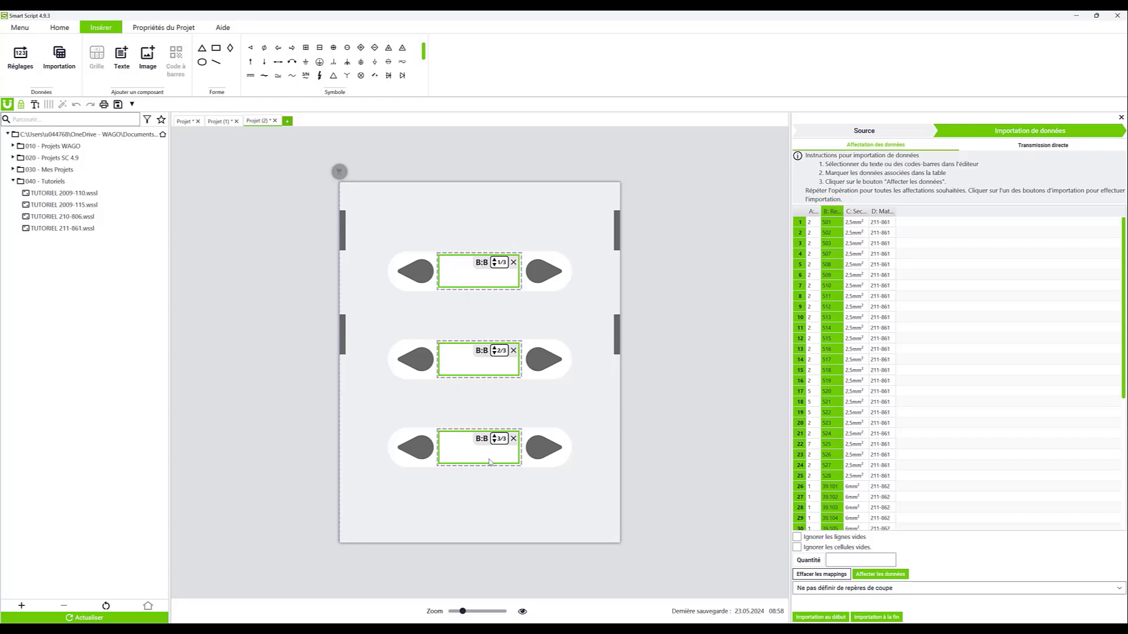
Import the assigned markers at the beginning without a quantity, widen the QTY column, and undo the import.
click(831, 618)
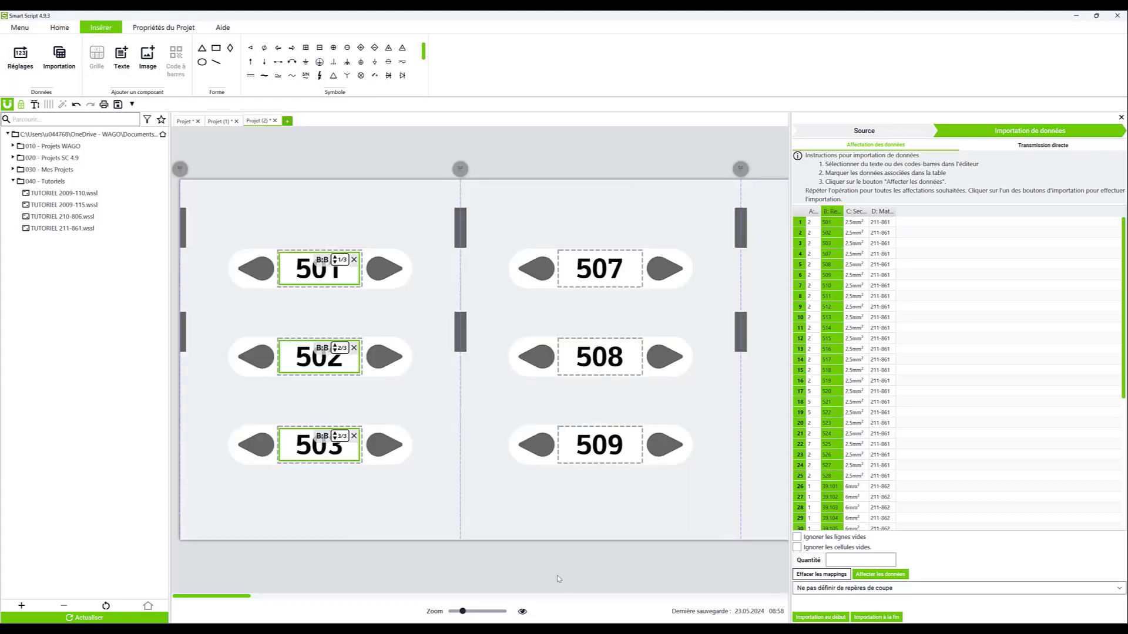
drag(463, 613, 458, 617)
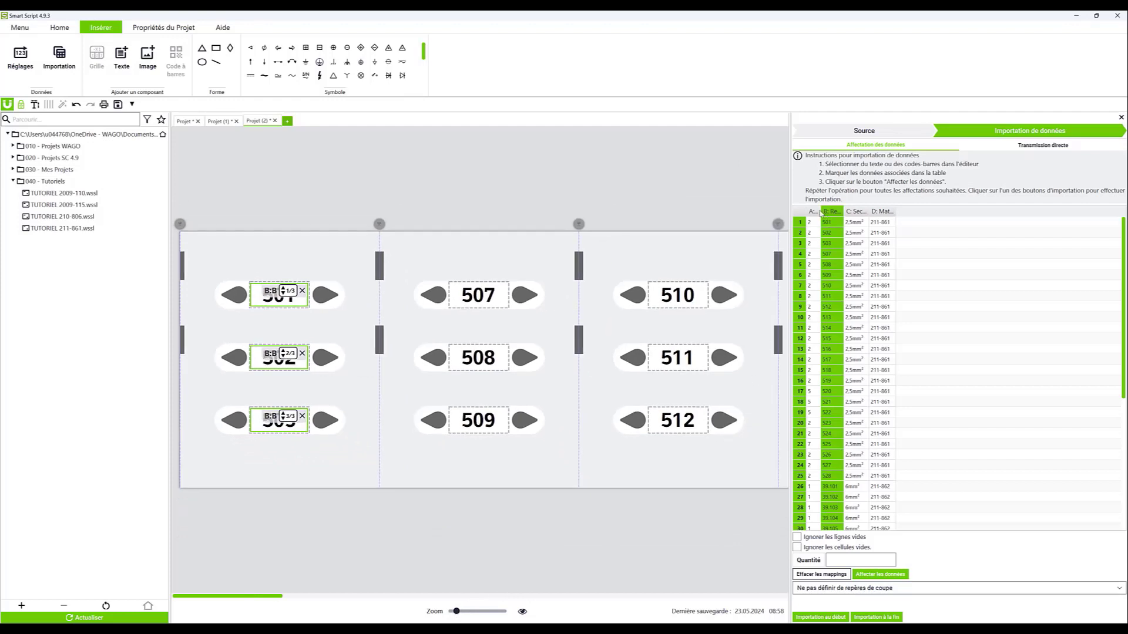
drag(835, 210, 858, 212)
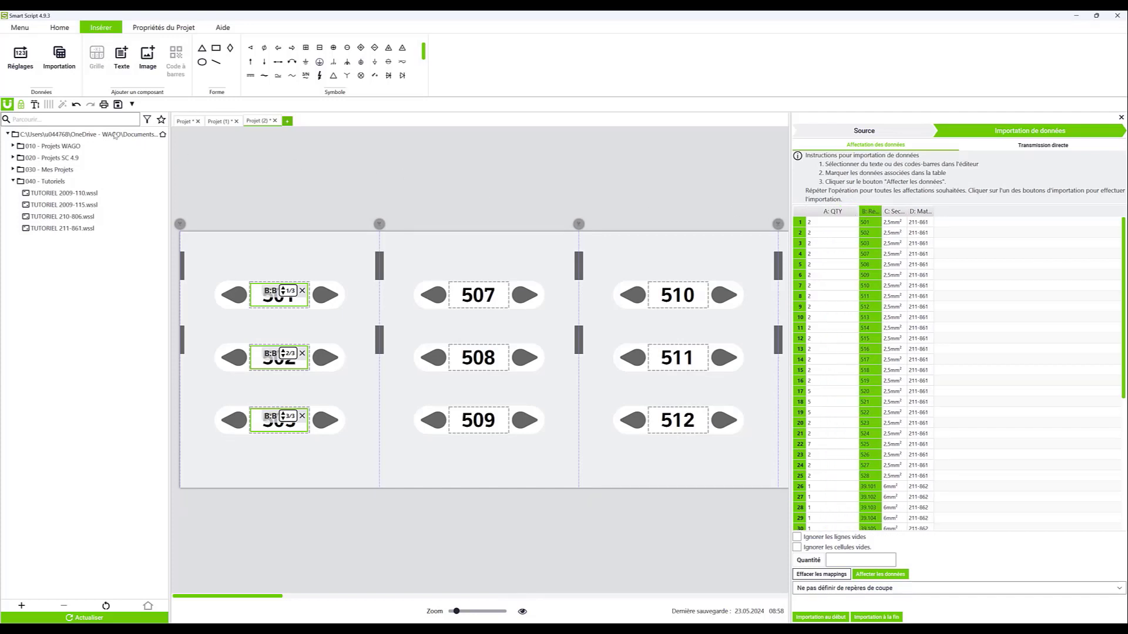
click(78, 106)
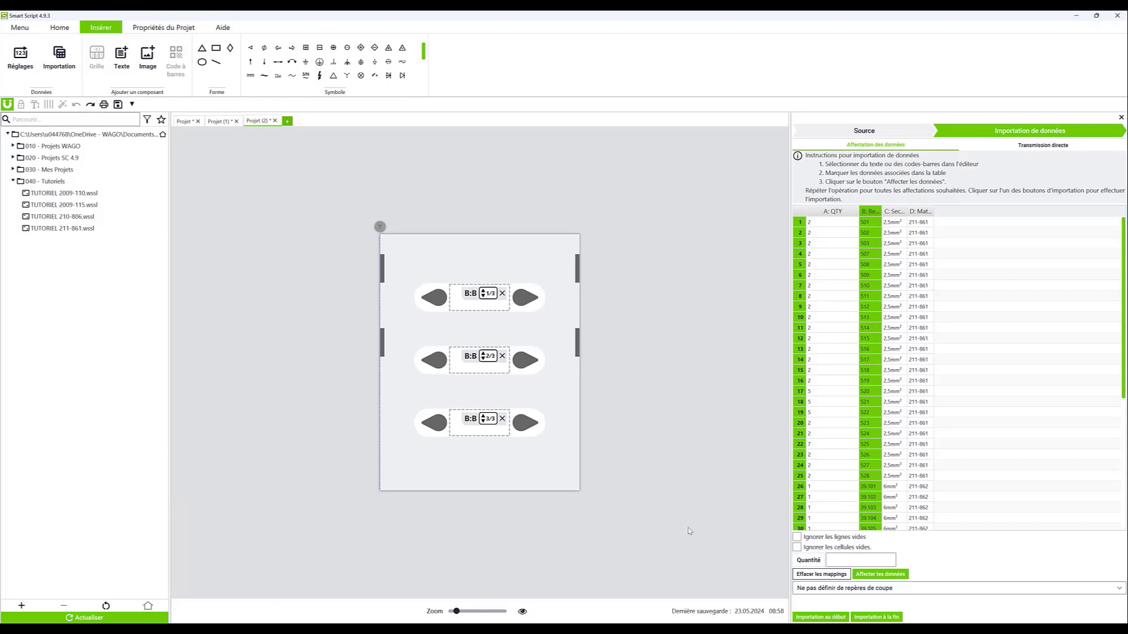
Assign the QTY column as the marker quantity and import the markers at the beginning of the project.
click(811, 570)
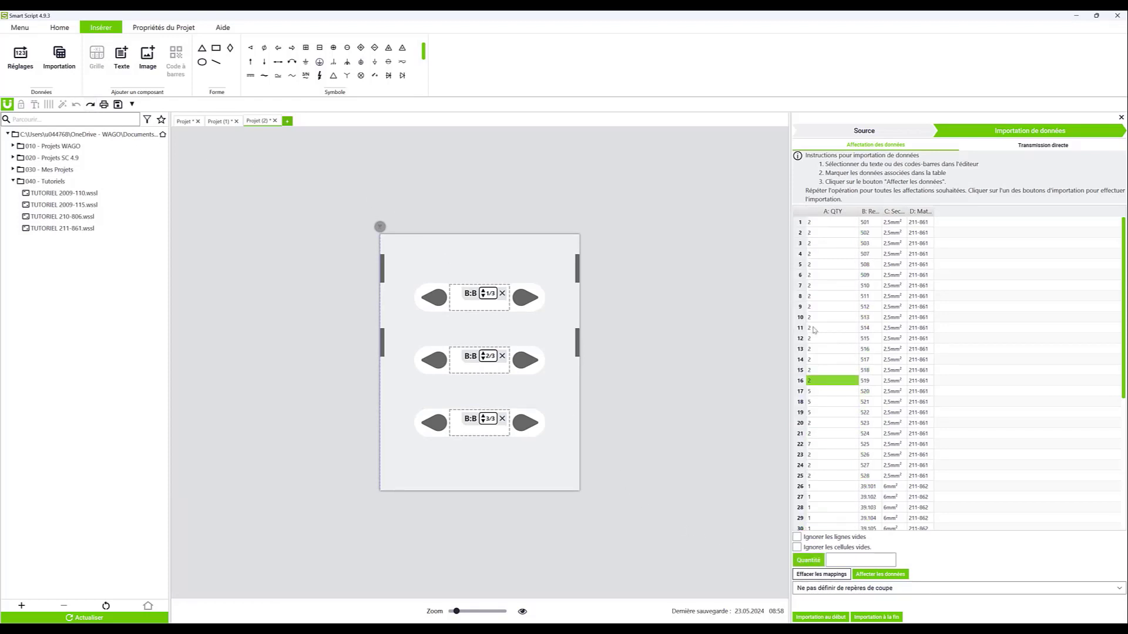
click(823, 212)
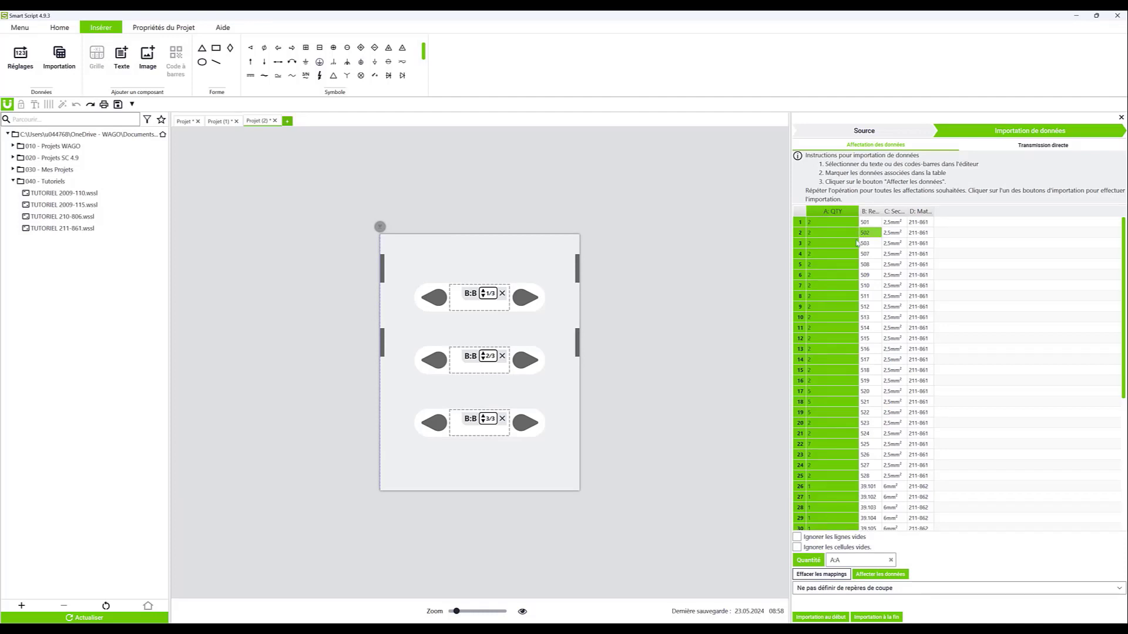
click(831, 617)
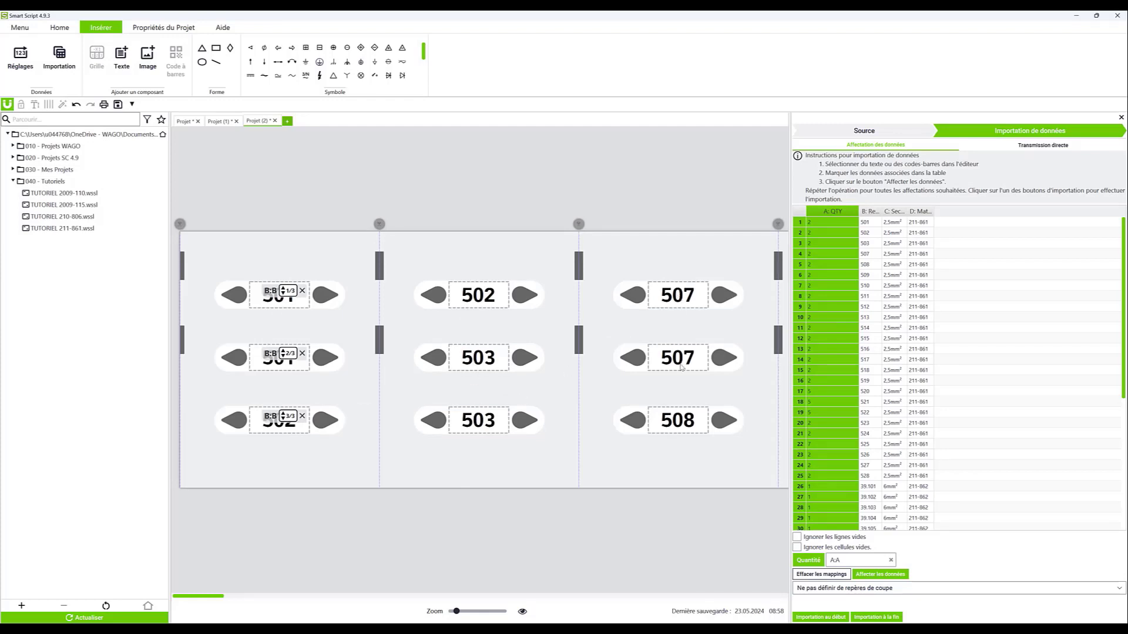
click(1121, 118)
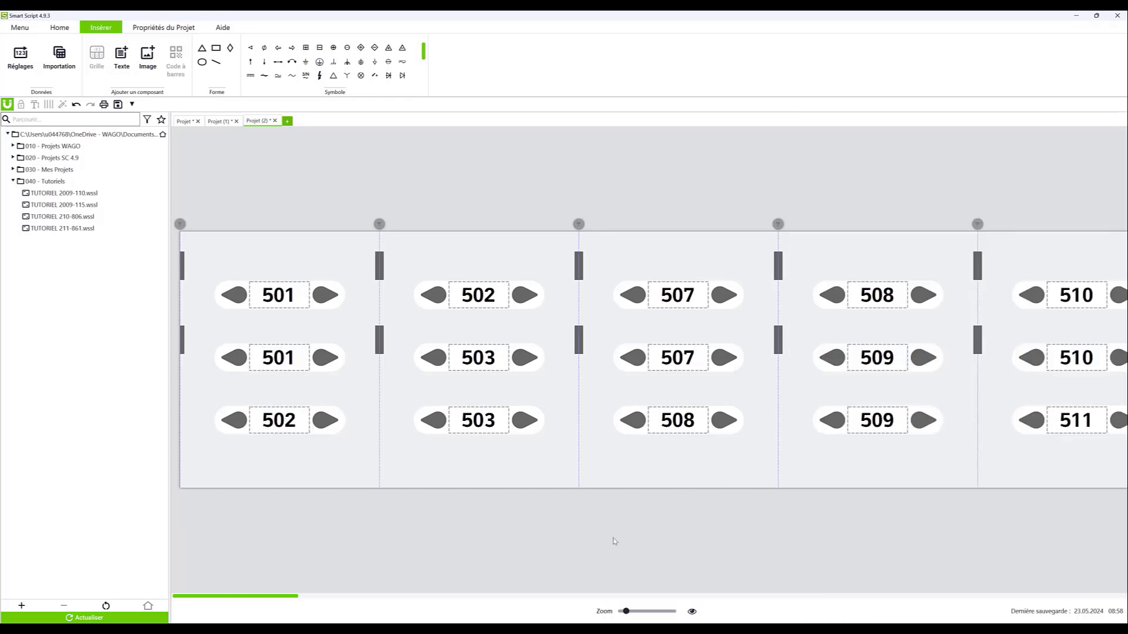
drag(624, 612, 605, 611)
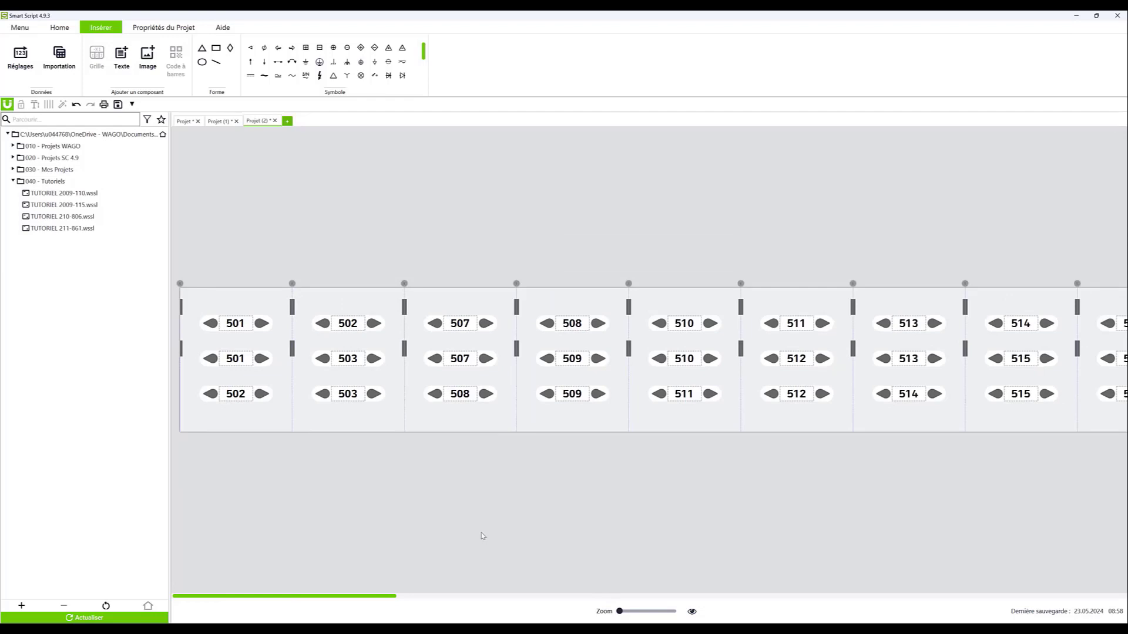
drag(359, 601, 653, 609)
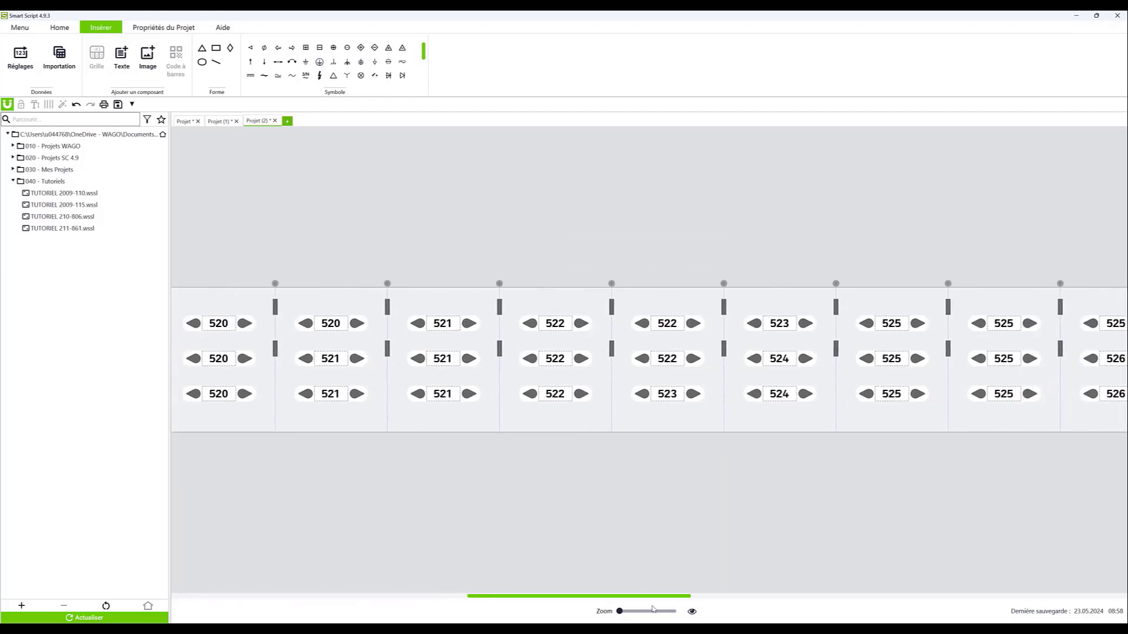
Insert a segment after the one with three 522 markers and label its fields 522.1, 522.2 and 522.3.
click(574, 303)
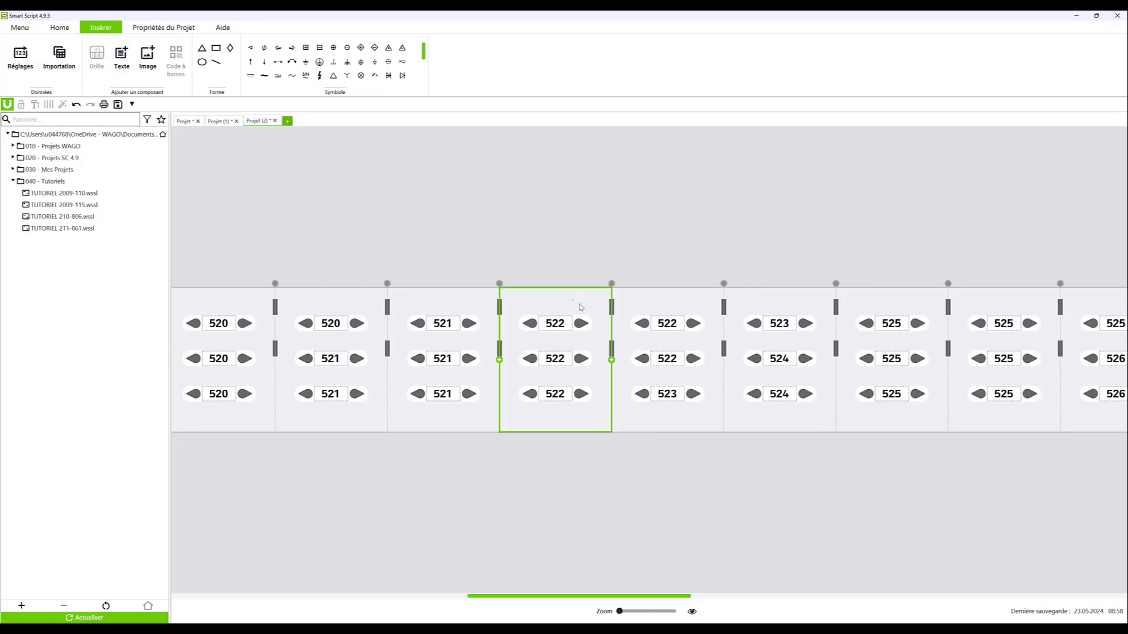
click(612, 360)
click(668, 325)
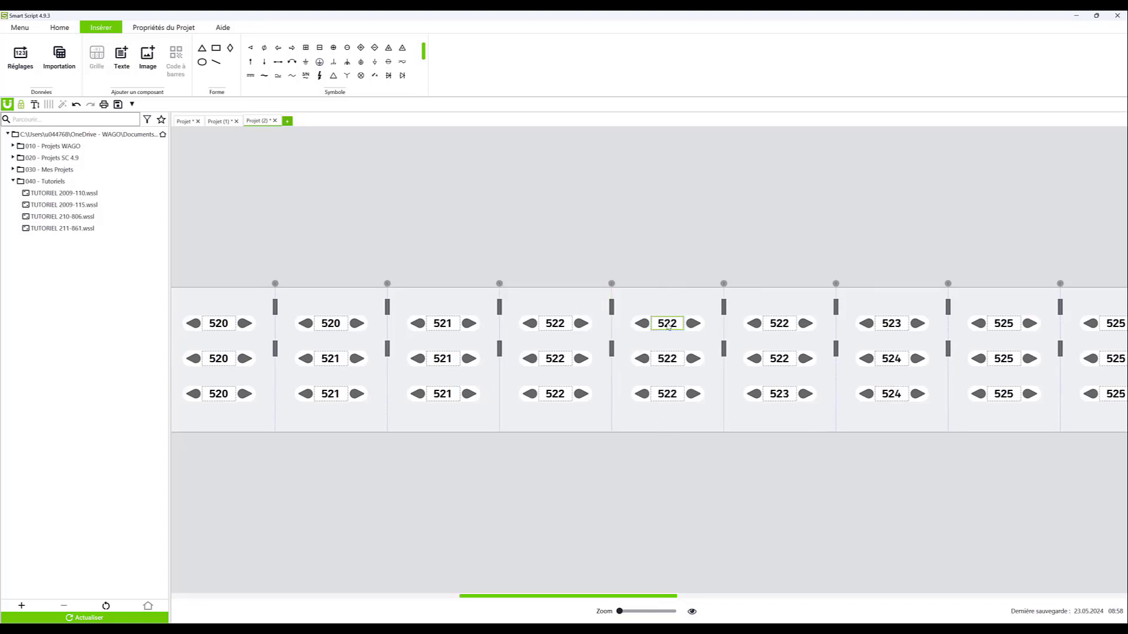
text(522.1)
key(Return)
text(522.2)
key(Return)
text(522.3)
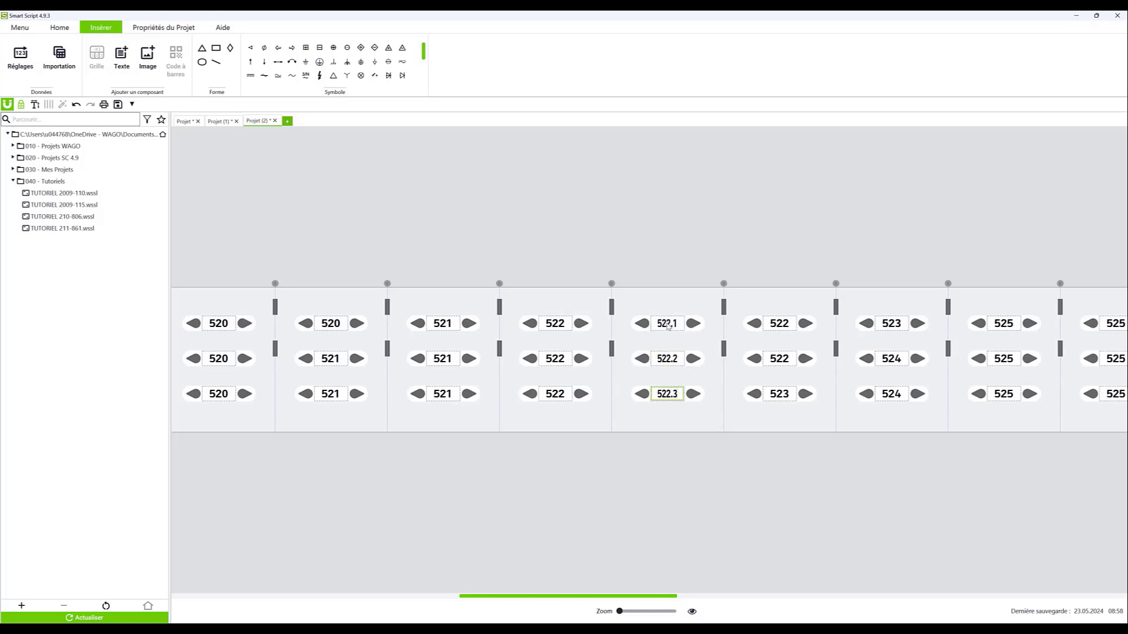
click(655, 275)
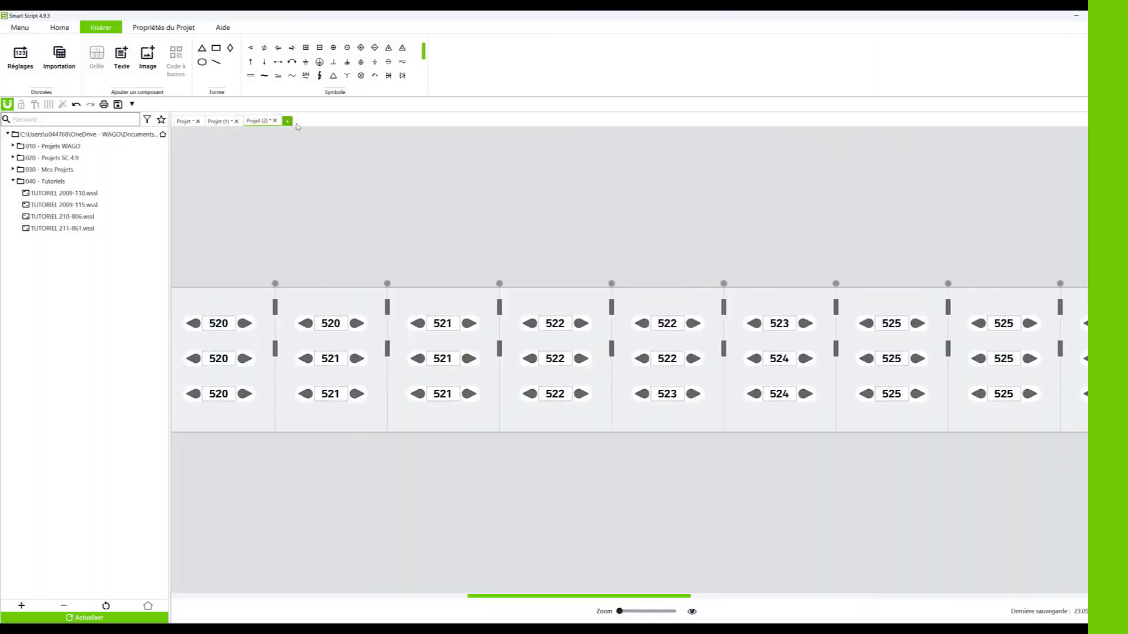
Create a new project with the material 211-821 and load Données_multi-projets.xlsx as its import source.
click(288, 121)
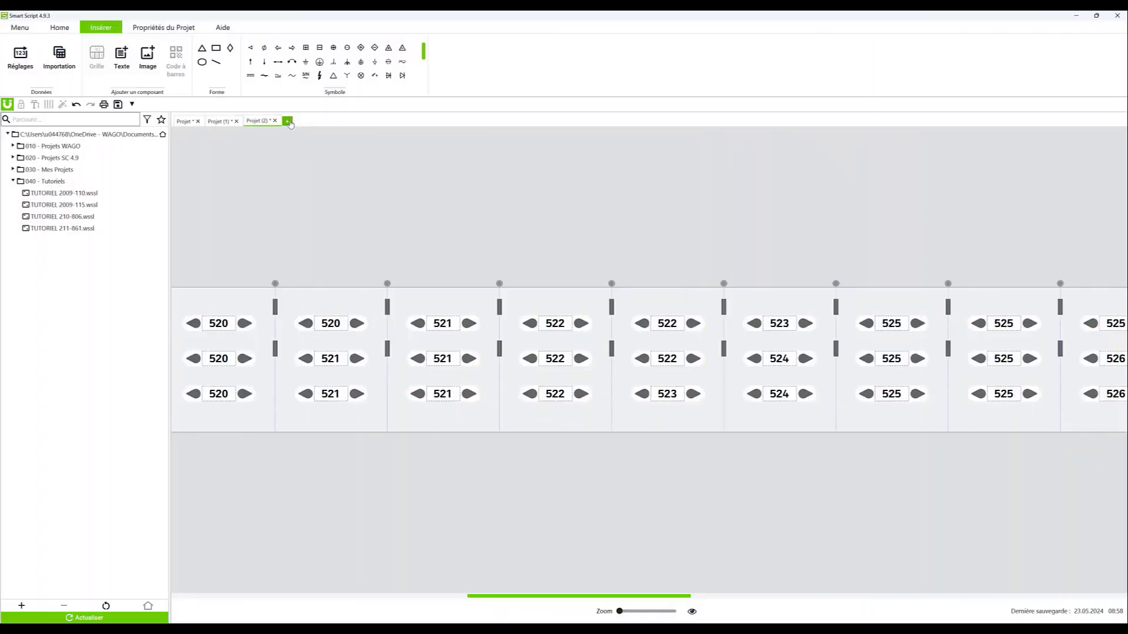
click(513, 282)
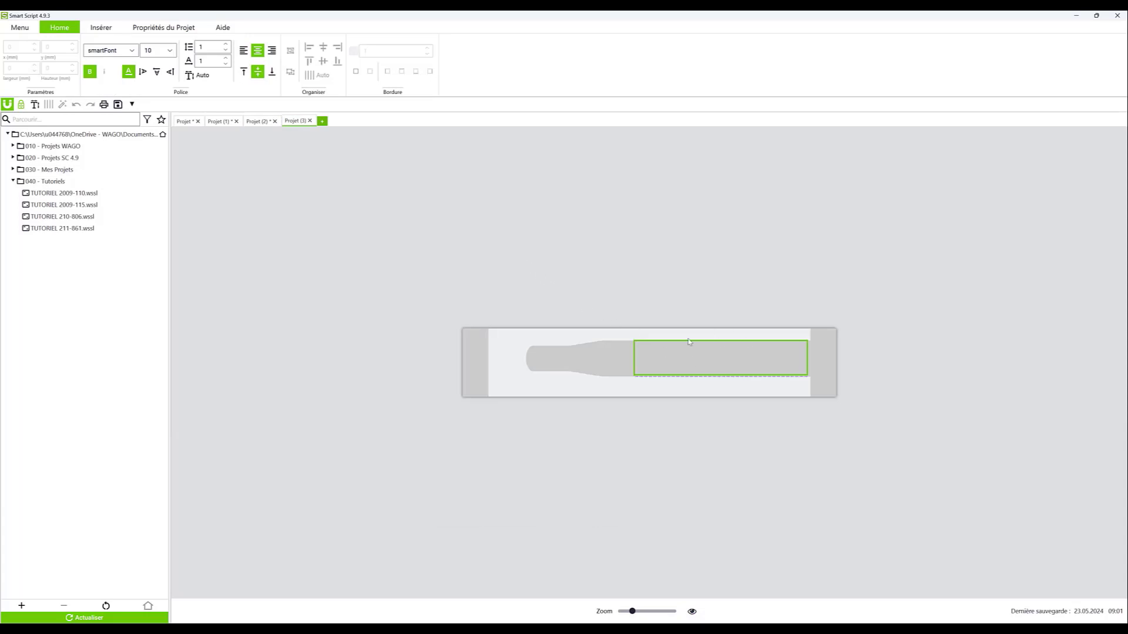
click(106, 30)
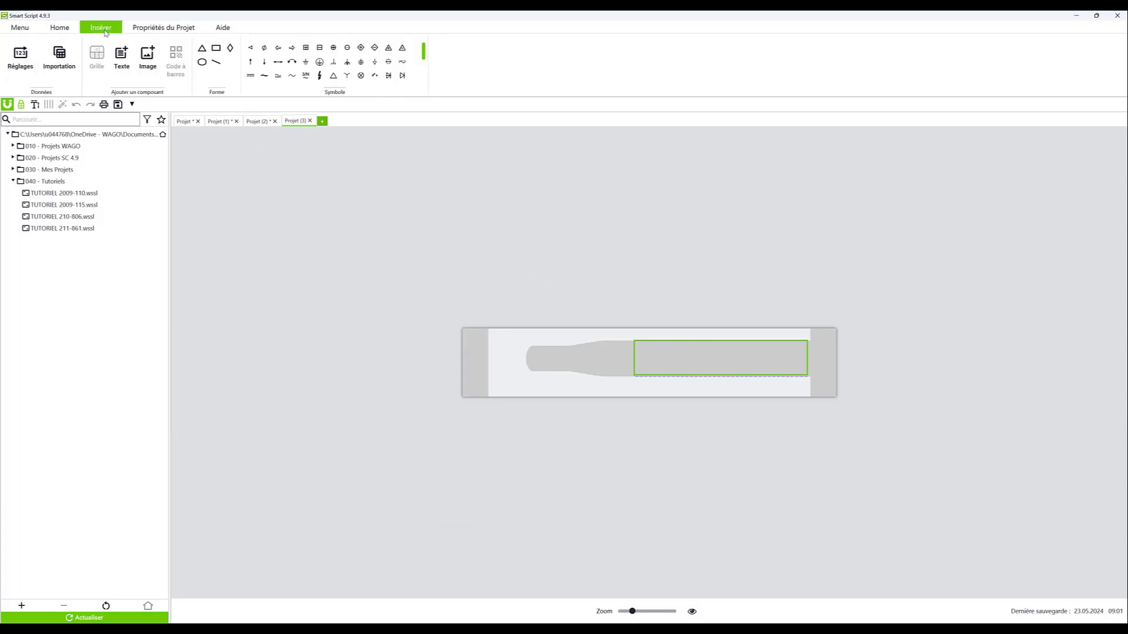
click(65, 55)
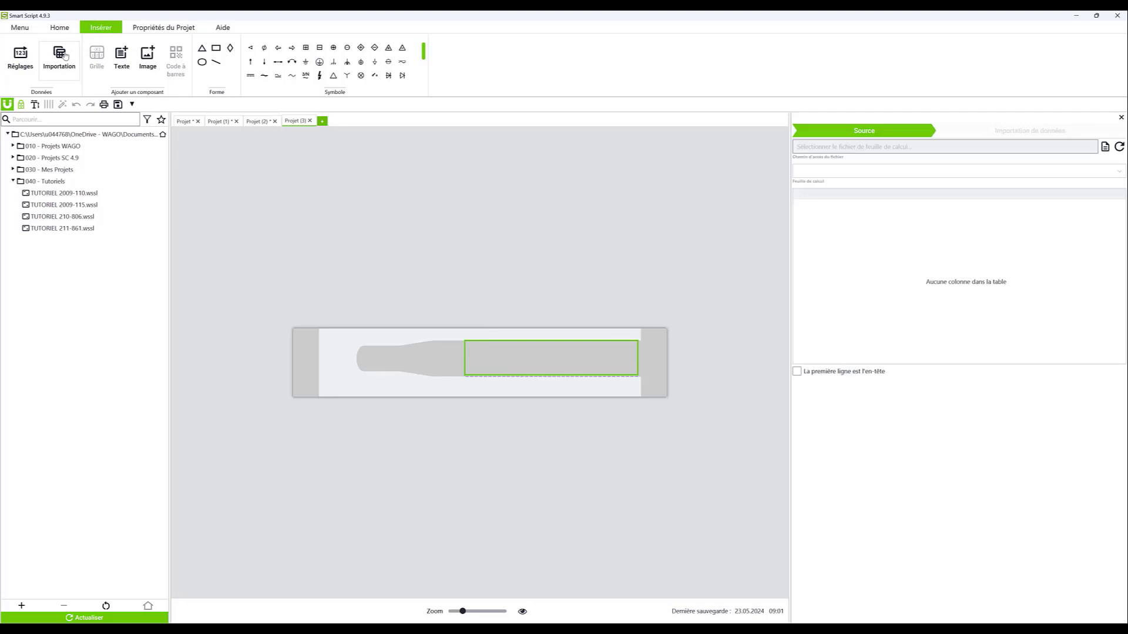
click(1105, 148)
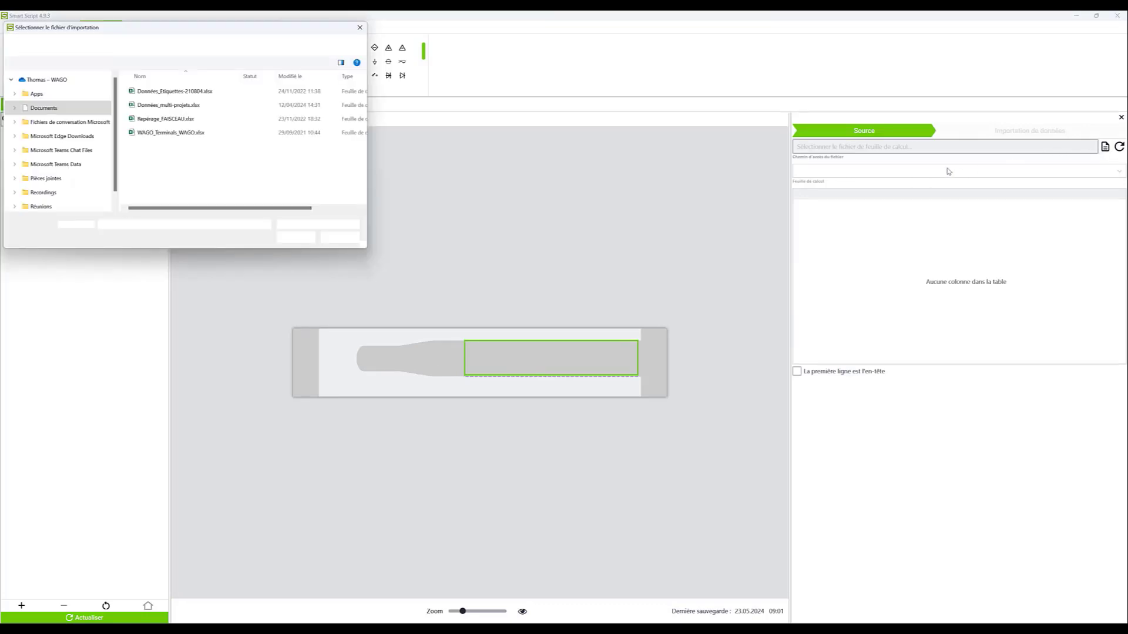
double_click(187, 106)
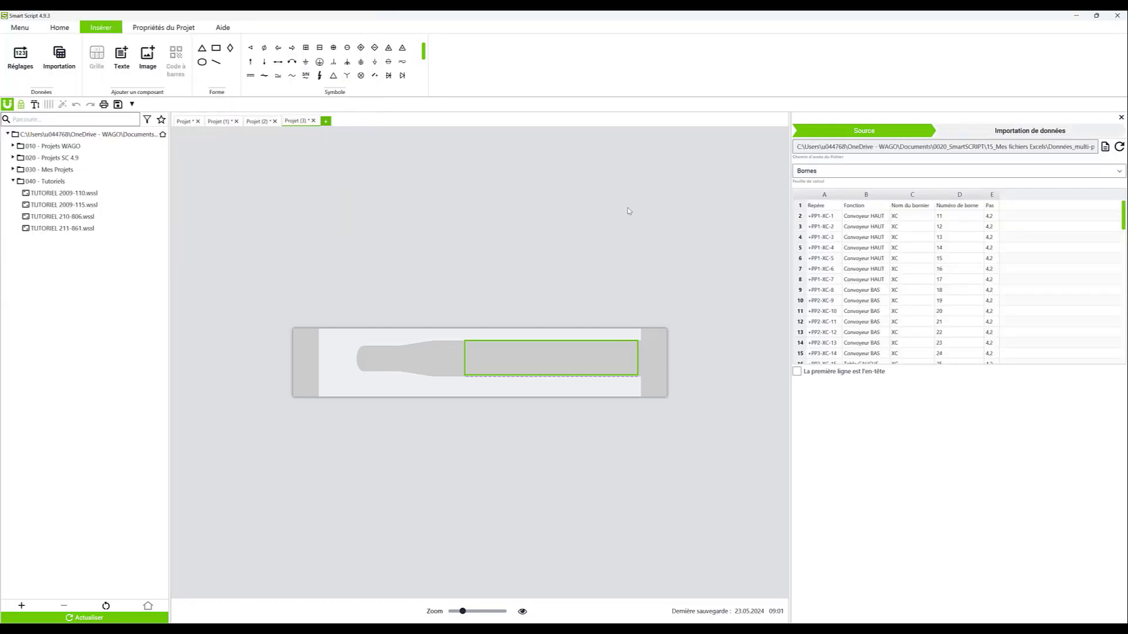
Choose the Fils sheet as the data source and treat its first row as the header.
click(840, 173)
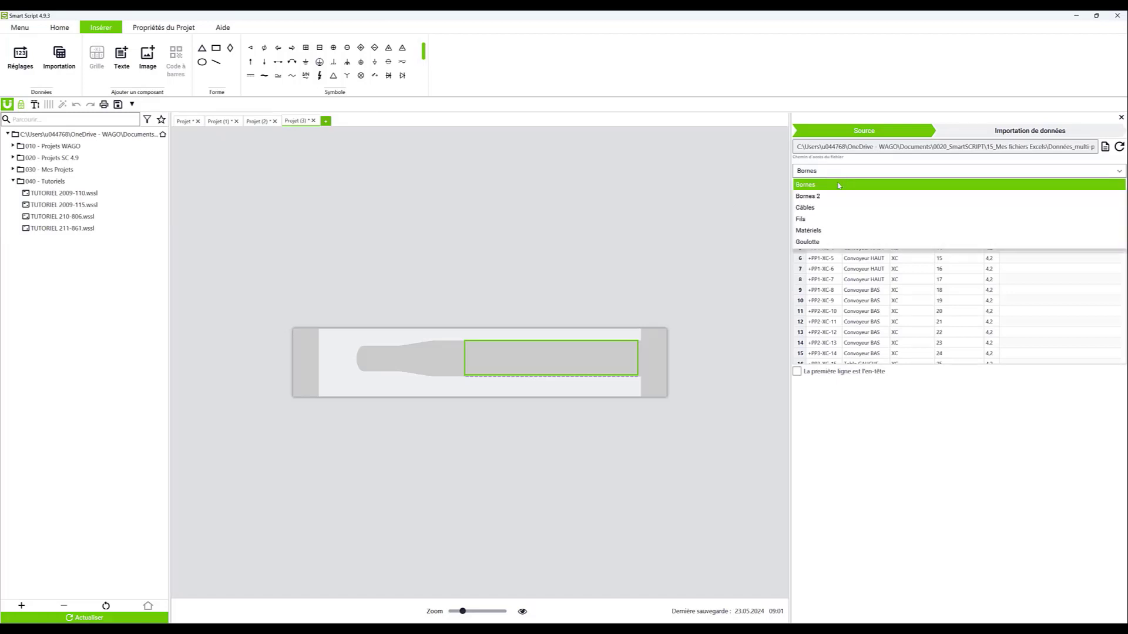
click(822, 219)
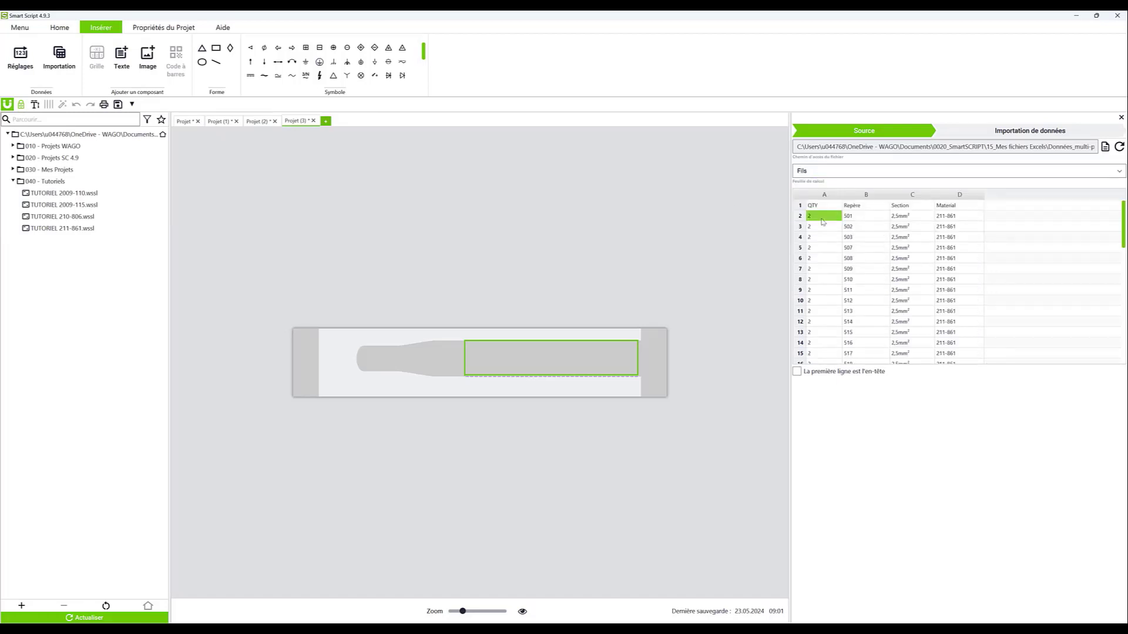
click(797, 372)
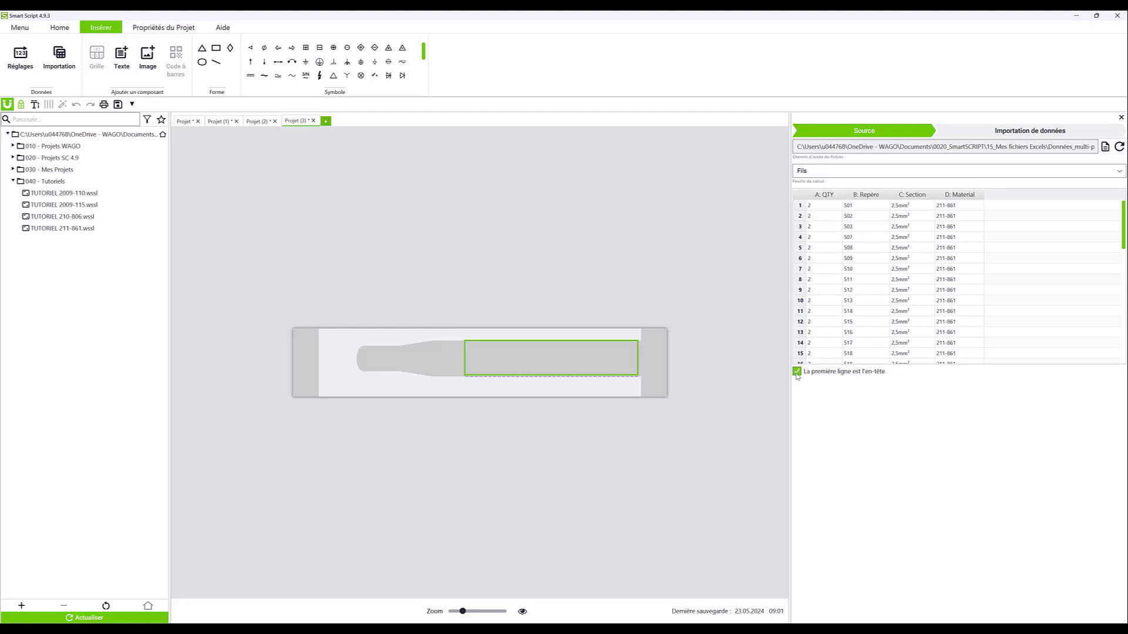
Assign the Repère column to the text field of the 211-821 marker.
click(1028, 132)
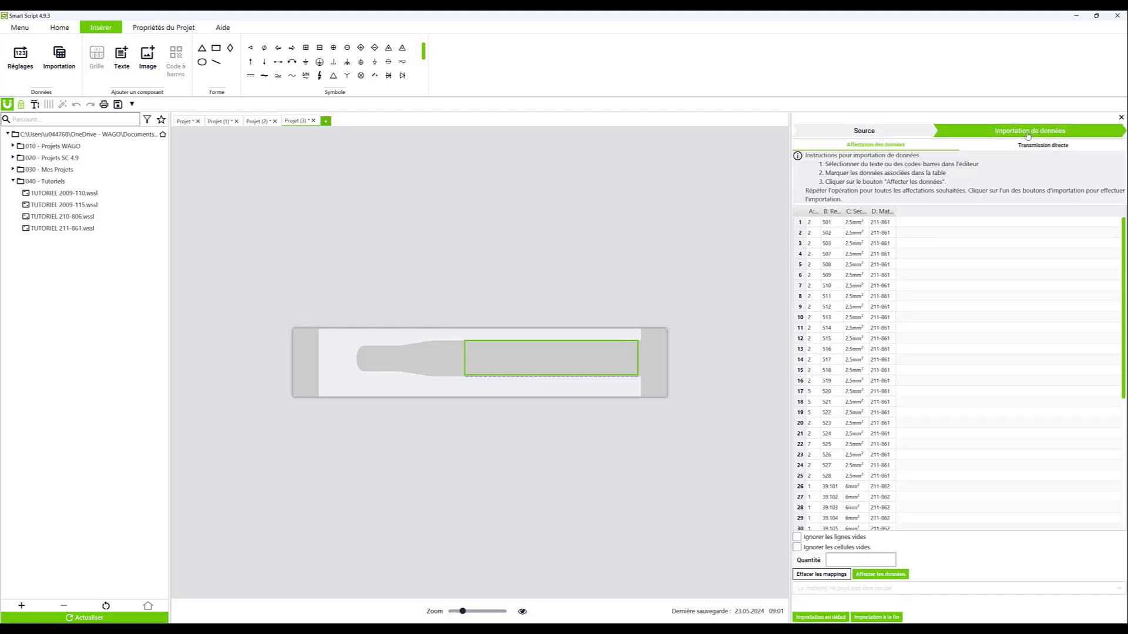
click(833, 213)
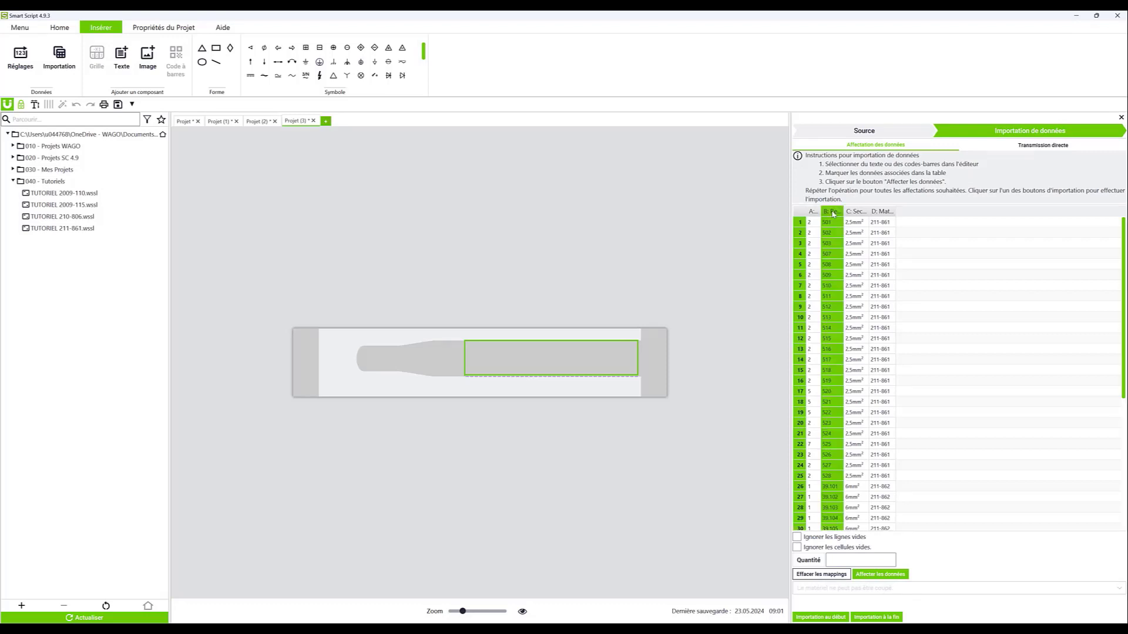
click(870, 577)
Assign the QTY column as the marker quantity and import the 211-821 markers at the beginning of the project.
click(813, 565)
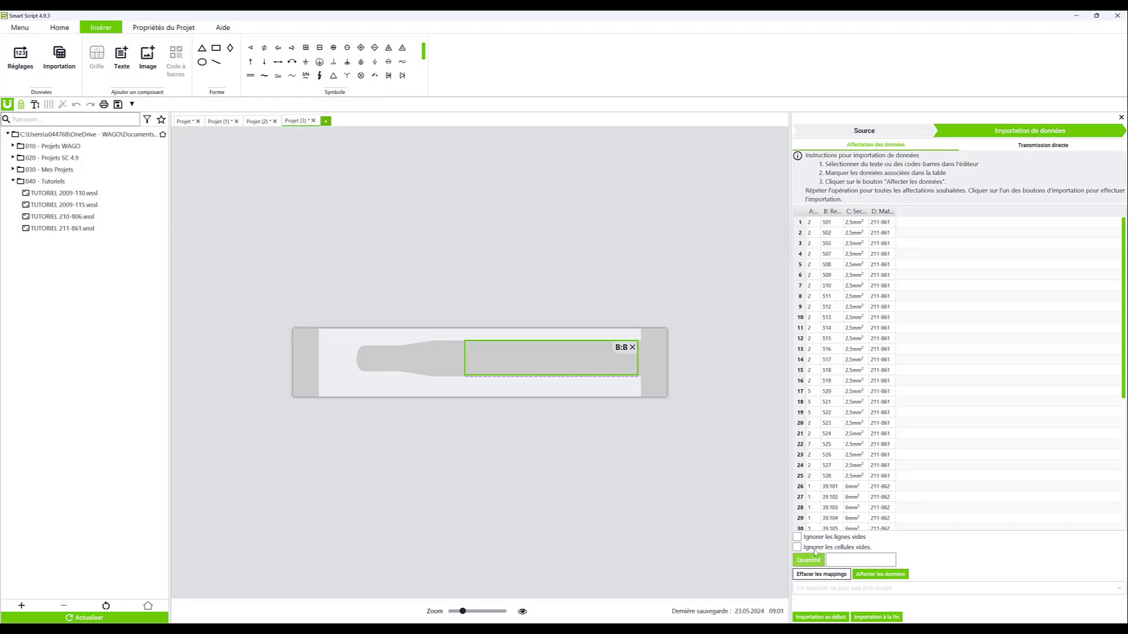
click(815, 213)
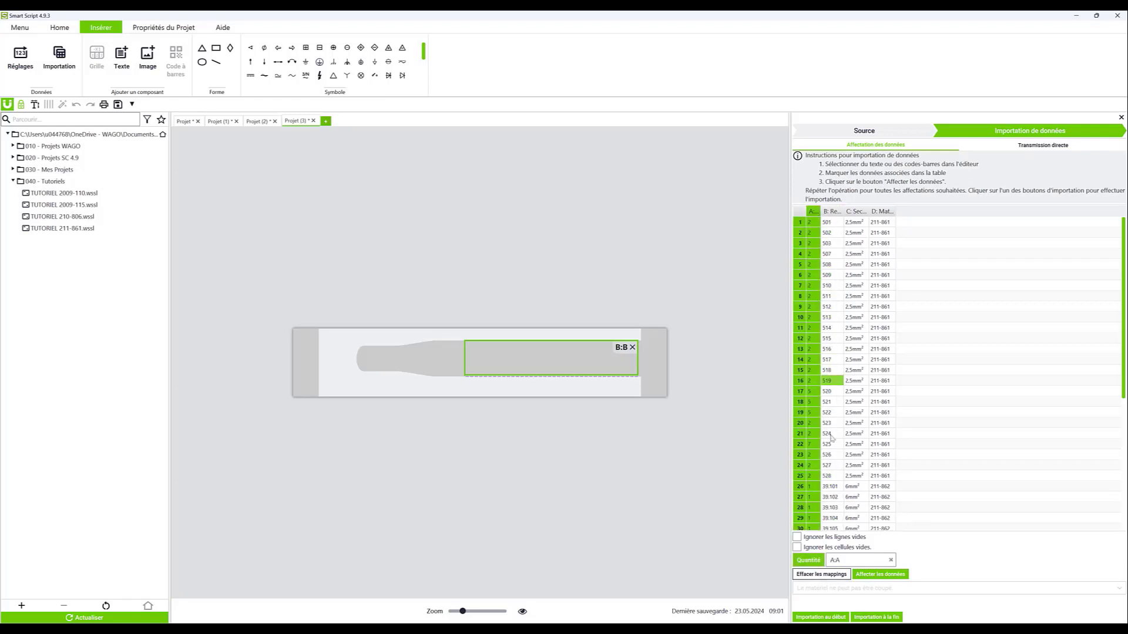
click(836, 617)
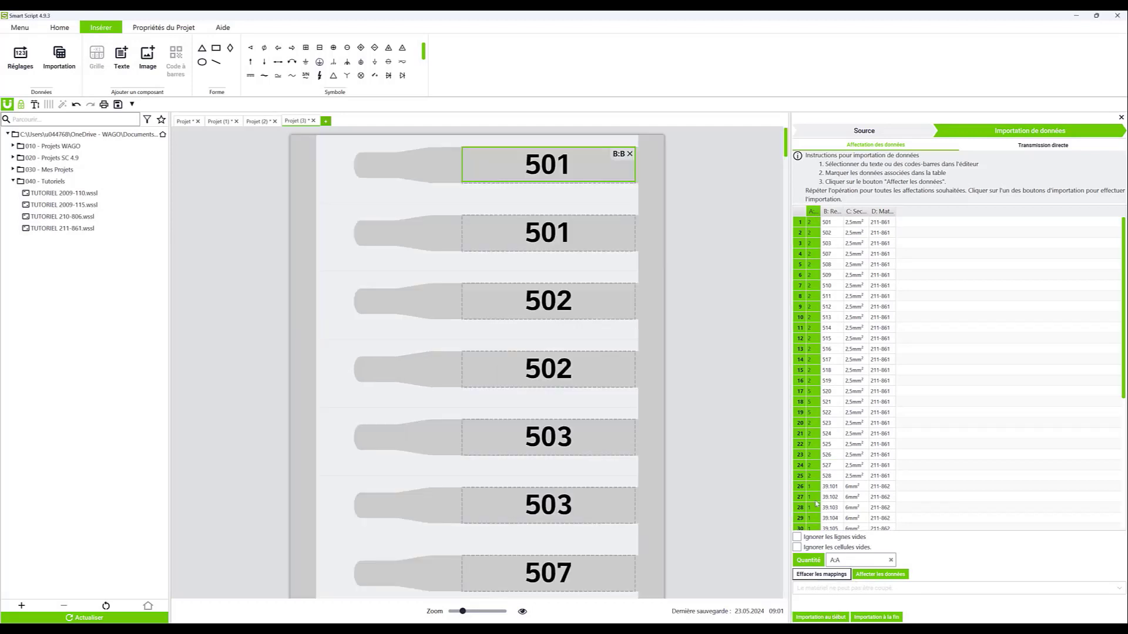
scroll(789, 141, down, 8)
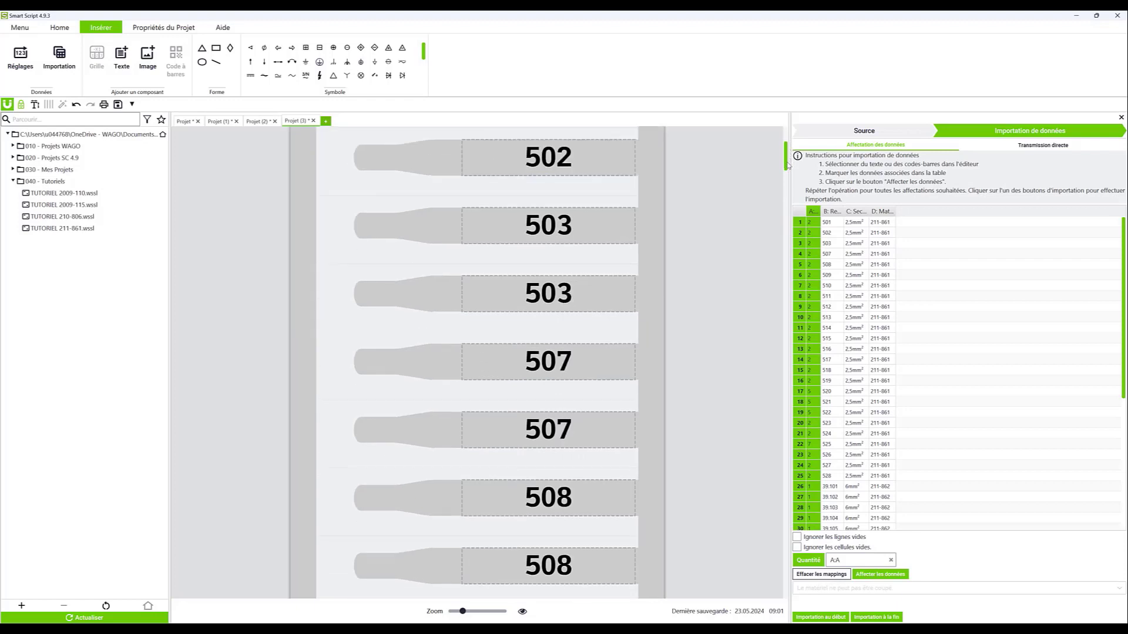
click(522, 611)
scroll(611, 549, up, 20)
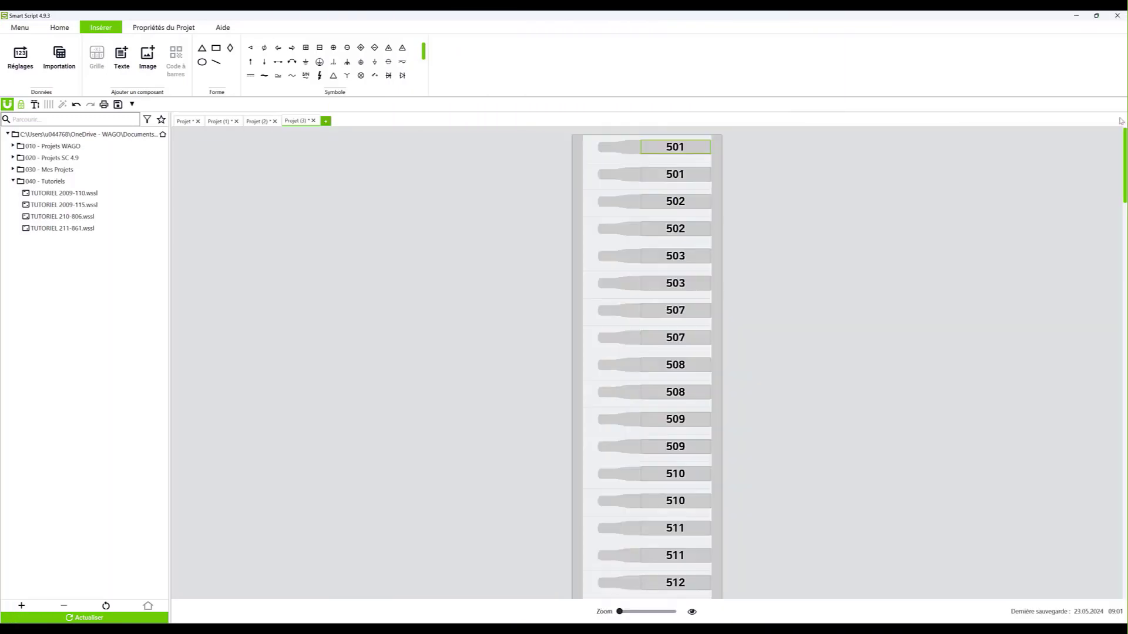
click(458, 279)
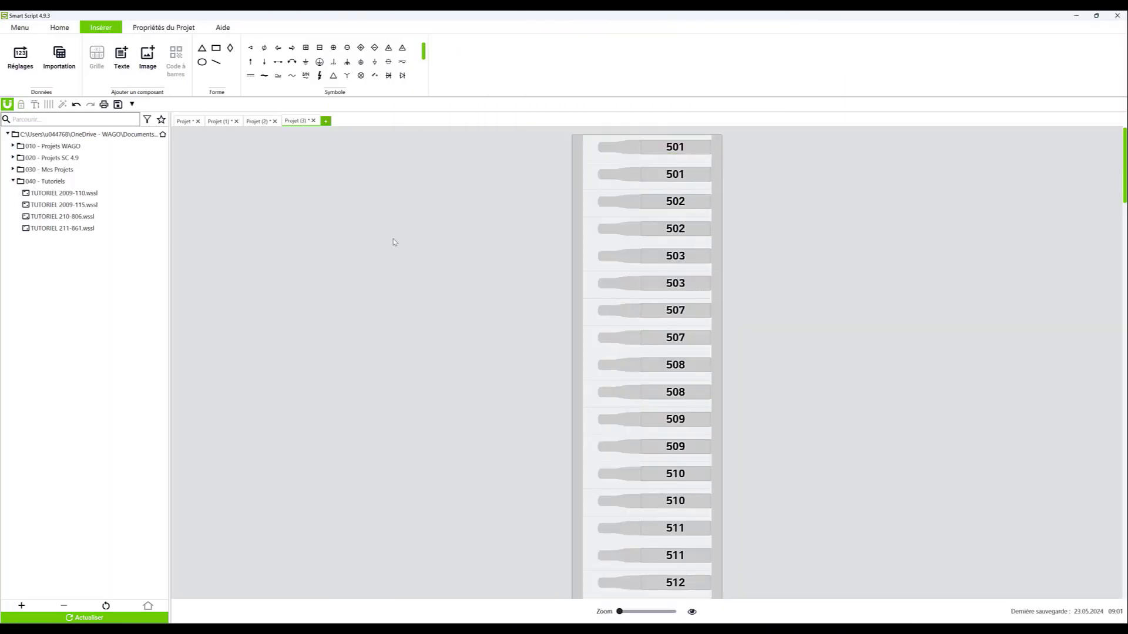
View the WAGO support contact information and close it.
click(234, 30)
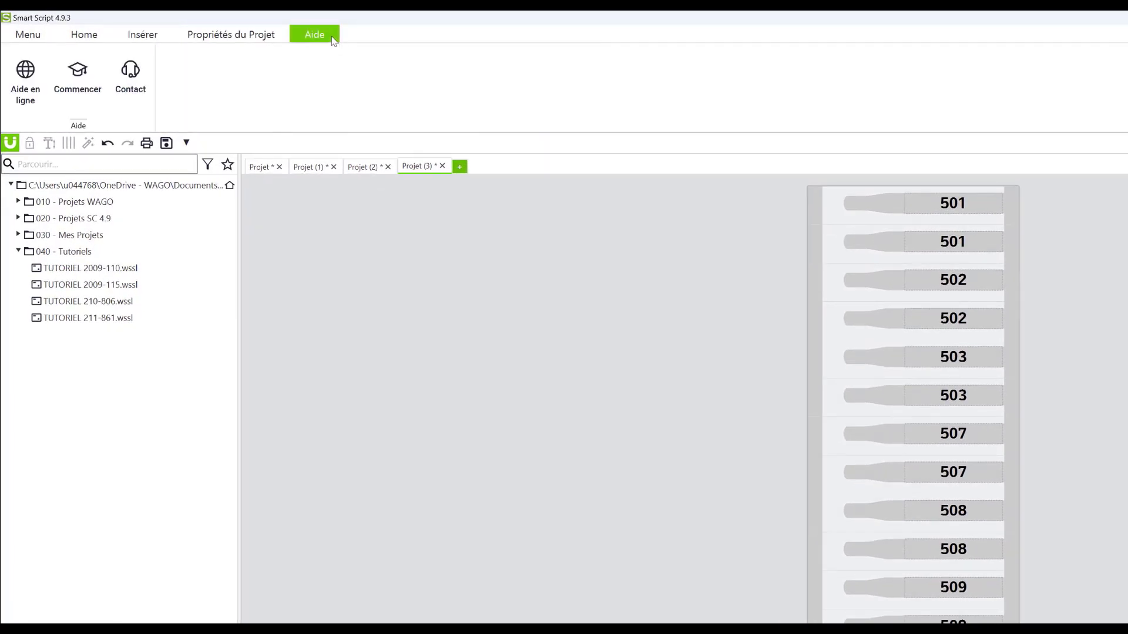
click(145, 93)
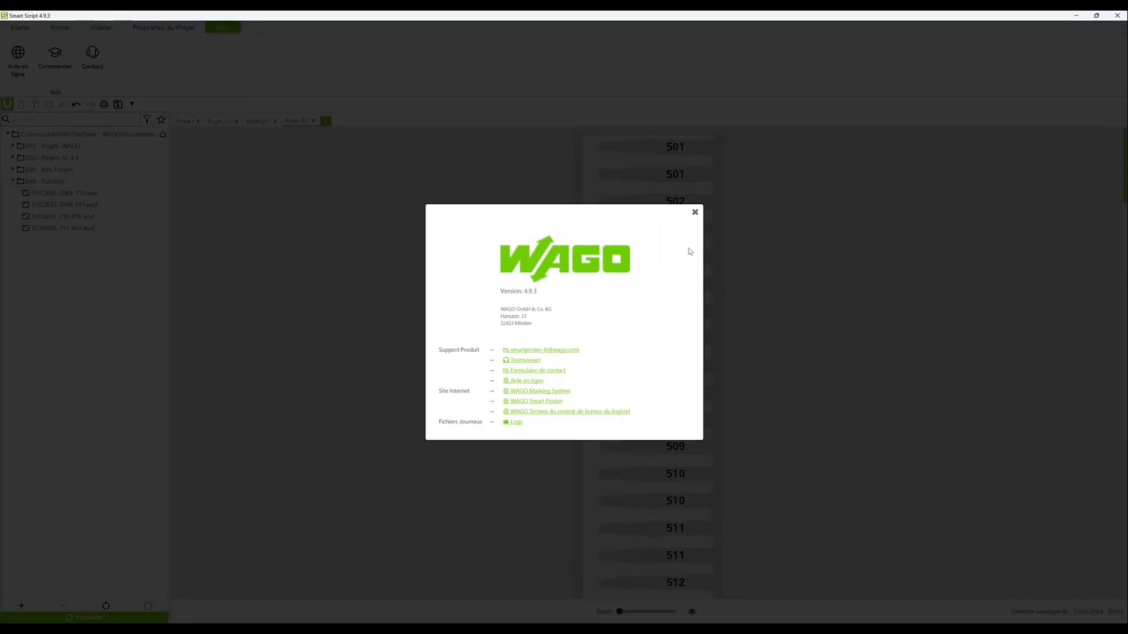
click(694, 212)
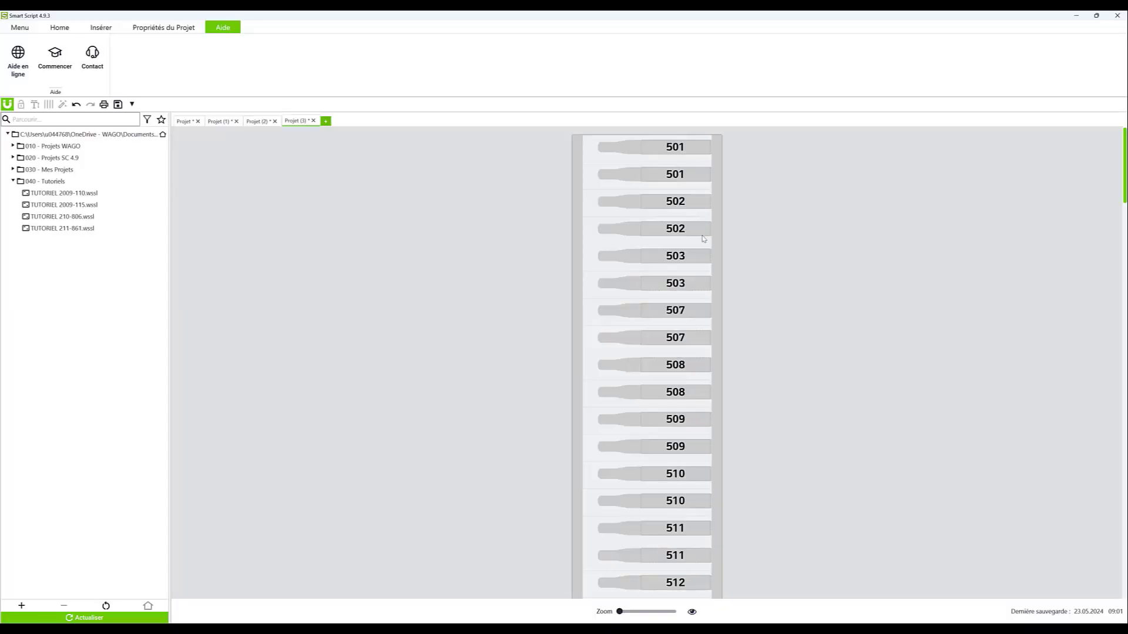